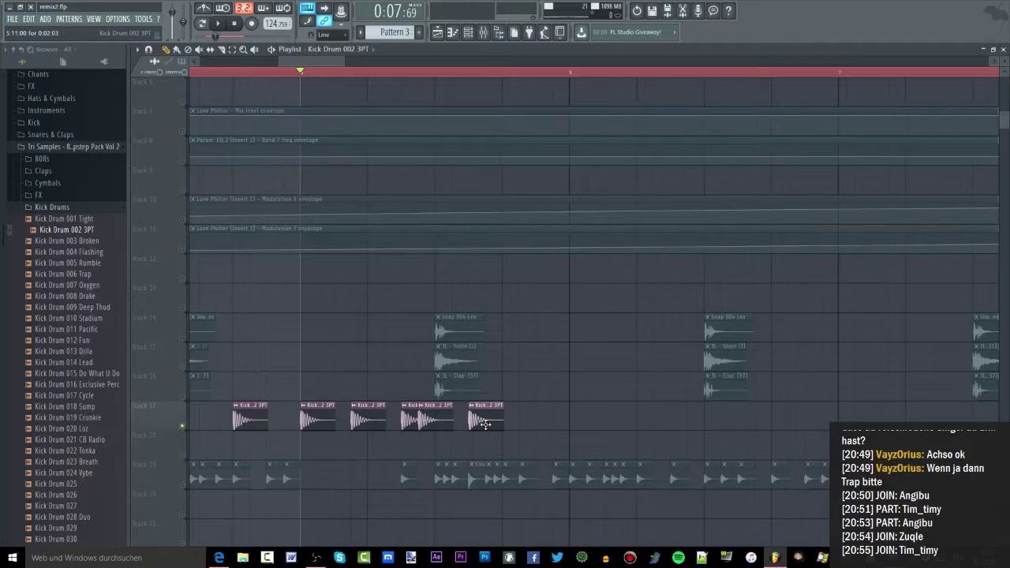
# Step: Rearrange the Kick Drum 002 3PT clips on Track 17, placing one pair right before bar 6 and another right before bar 6's snare
pyautogui.press('space')
pyautogui.moveTo(484, 424); pyautogui.dragTo(546, 420)
pyautogui.press('space')
pyautogui.press('space')
pyautogui.press('space')
pyautogui.moveTo(436, 419); pyautogui.dragTo(707, 421)
pyautogui.press('space')
pyautogui.press('space')
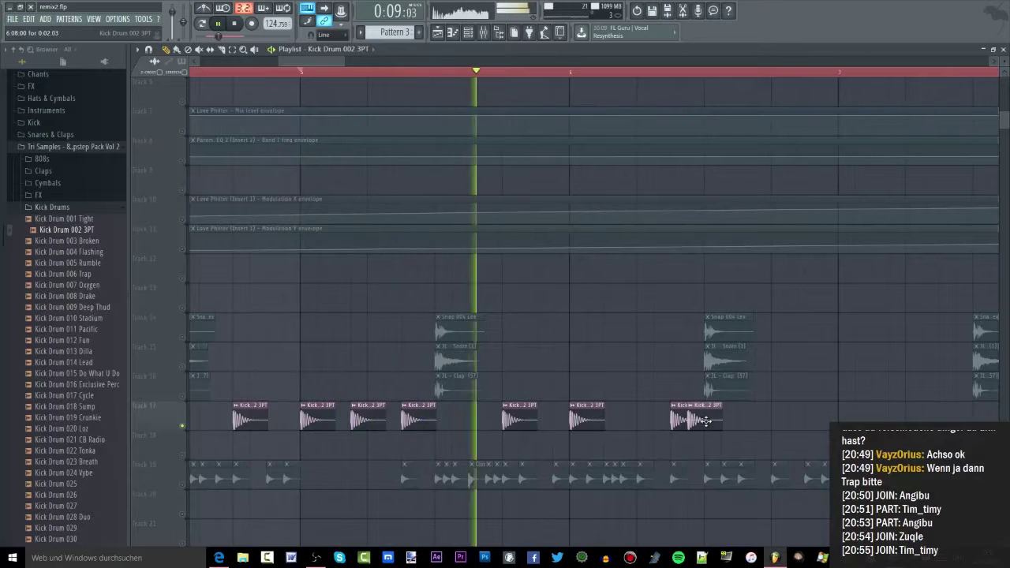
pyautogui.moveTo(513, 418); pyautogui.dragTo(587, 421)
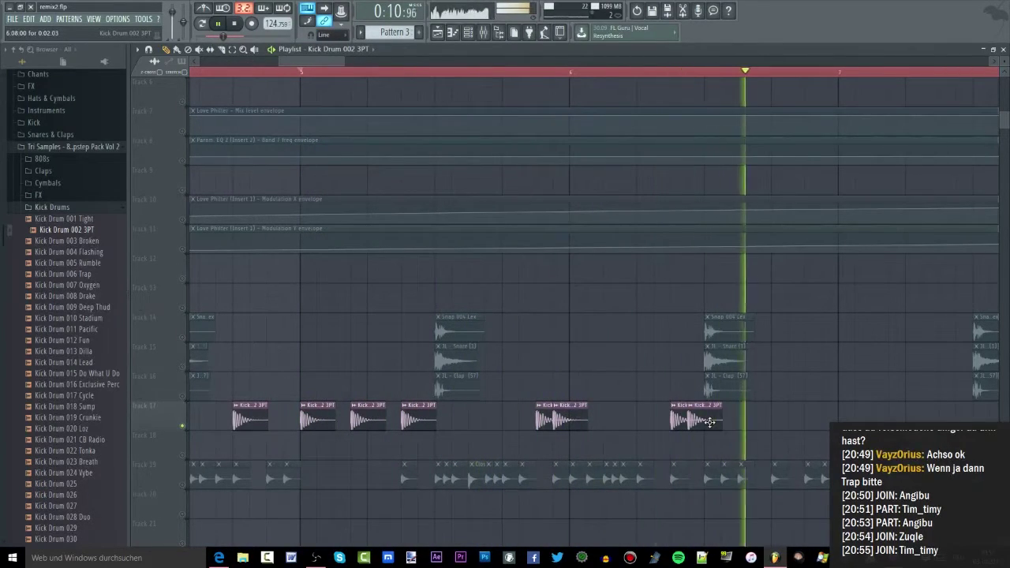
# Step: Duplicate the four-bar kick sequence on Track 17 that starts at bar 3 so it repeats from bar 7
pyautogui.press('space')
pyautogui.scroll(-4, 709, 423)
pyautogui.moveTo(689, 429); pyautogui.dragTo(333, 420)
pyautogui.hotkey('ctrl', 'b')
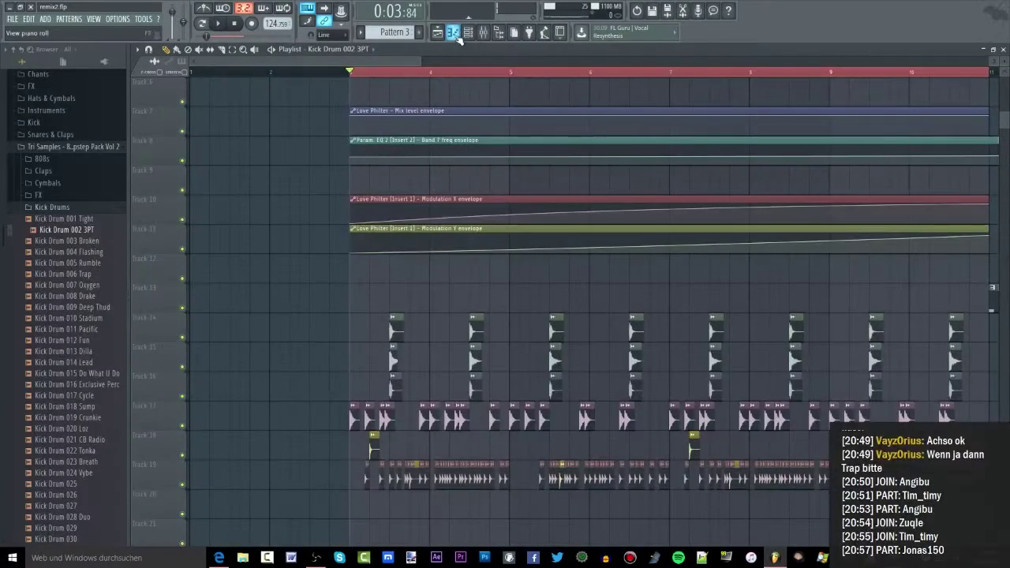
# Step: Show the channel rack and switch to the empty Pattern 10
pyautogui.click(454, 35)
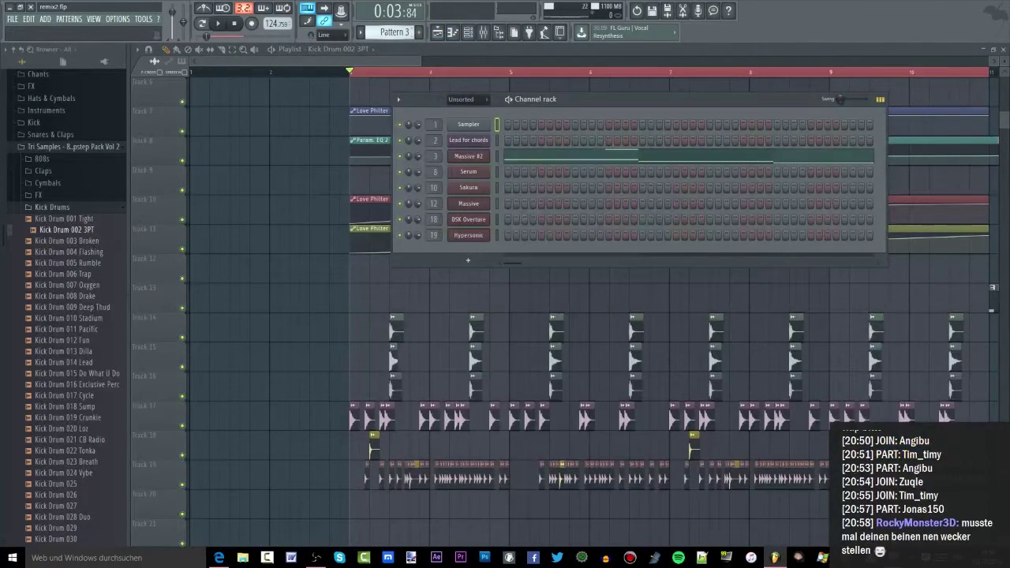
pyautogui.press('KP_Add')
pyautogui.press('KP_Add')
pyautogui.press('KP_Add')
pyautogui.press('KP_Add')
pyautogui.press('KP_Add')
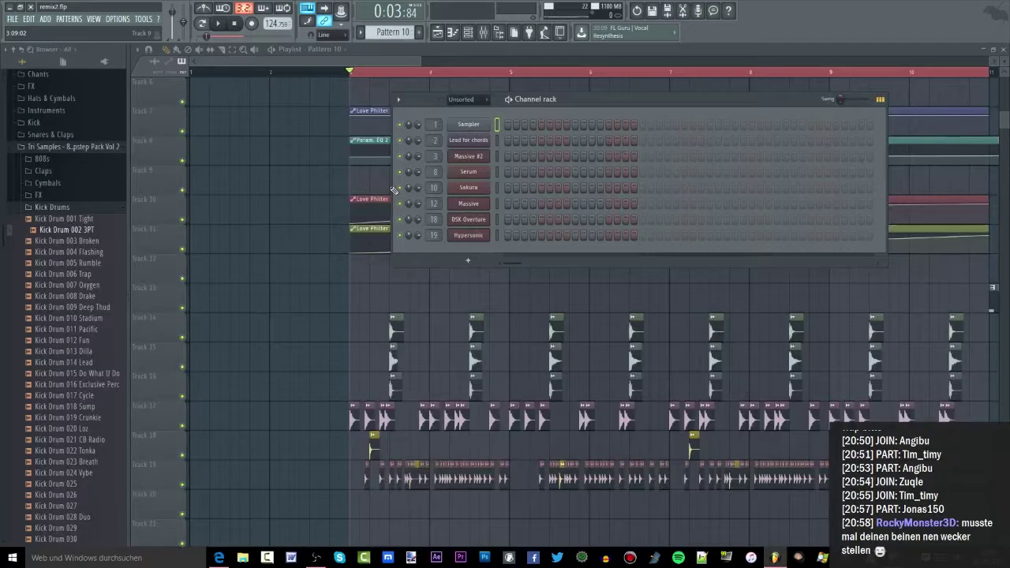
# Step: Browse the VST generators in the plugin database for a suitable instrument
pyautogui.click(105, 62)
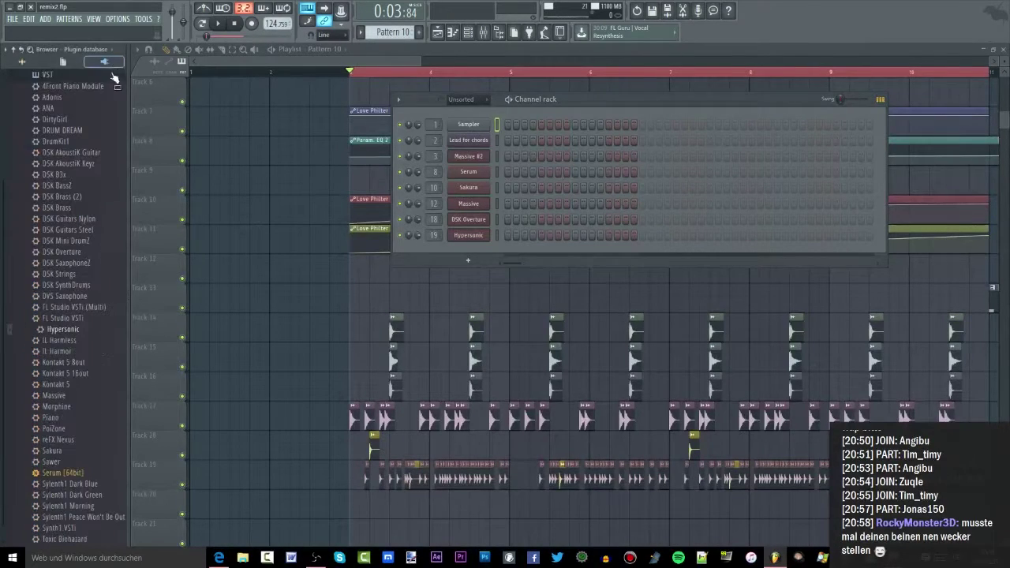
pyautogui.scroll(-1, 118, 204)
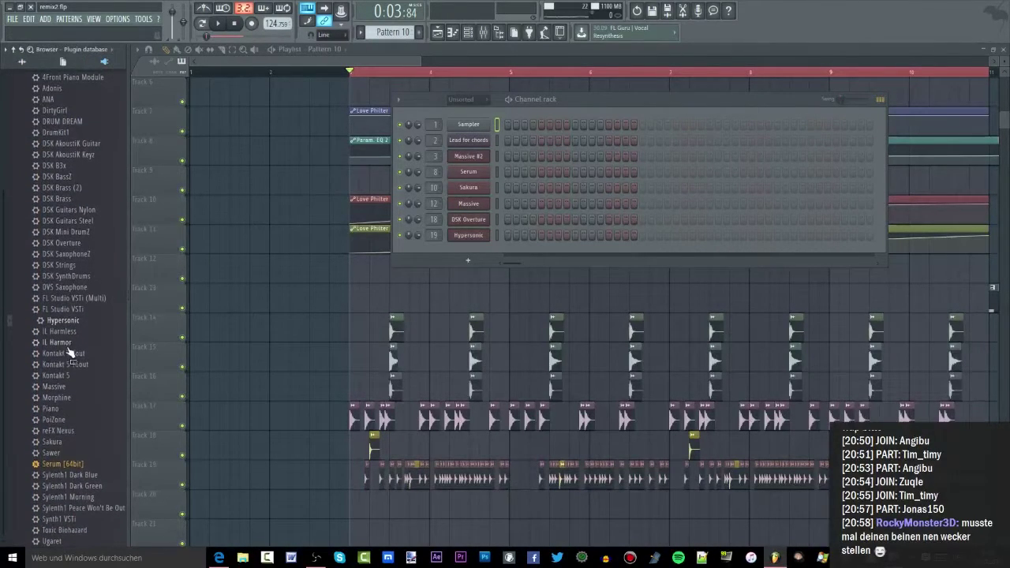
pyautogui.scroll(1, 76, 328)
pyautogui.moveTo(49, 462); pyautogui.dragTo(93, 442)
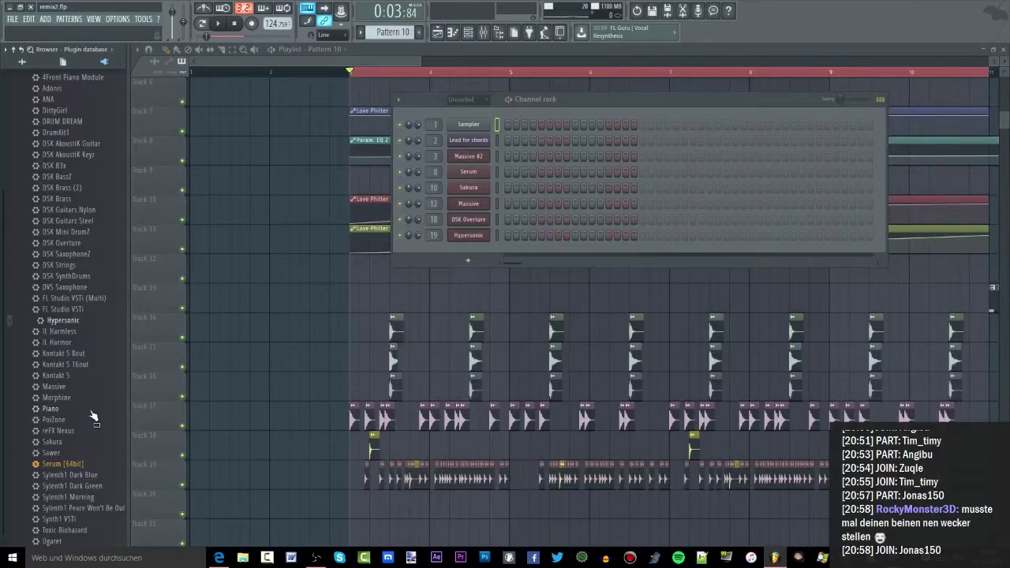
# Step: Play the arrangement from bar 3 and look over the playlist tracks
pyautogui.moveTo(355, 62); pyautogui.dragTo(357, 62)
pyautogui.scroll(2, 367, 188)
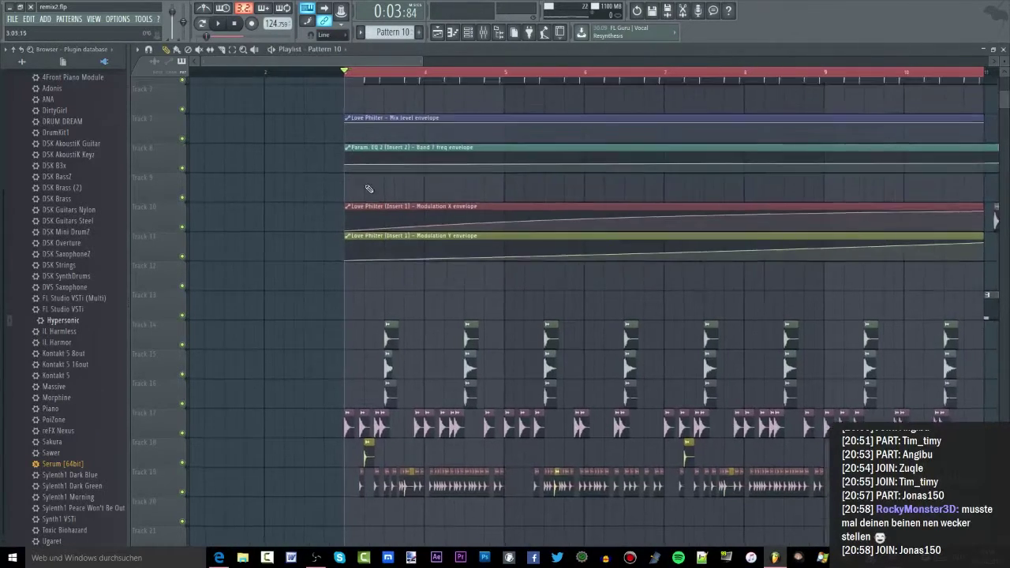
pyautogui.scroll(-2, 366, 192)
pyautogui.scroll(-3, 366, 195)
pyautogui.scroll(5, 368, 198)
pyautogui.scroll(3, 368, 202)
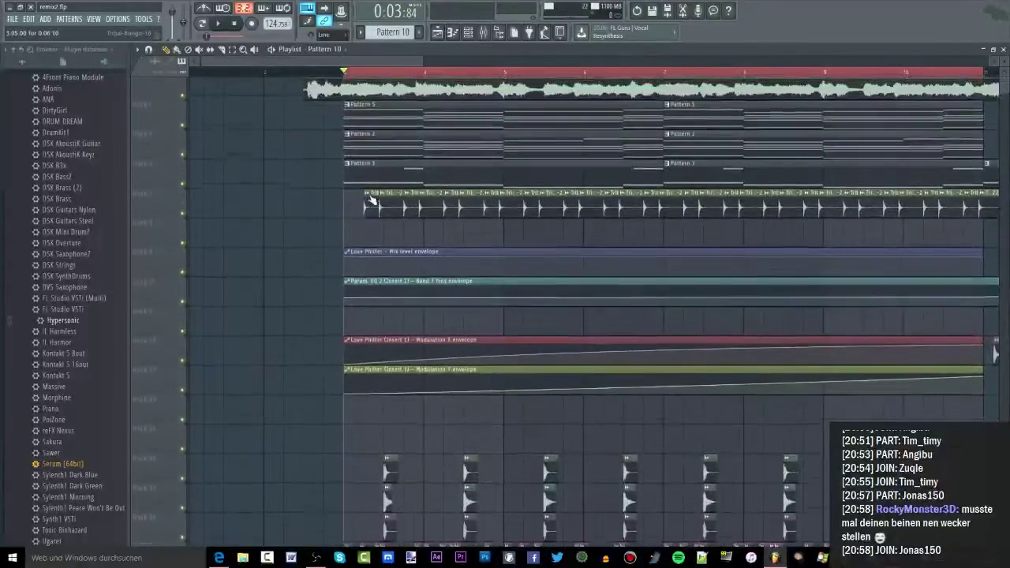
pyautogui.press('space')
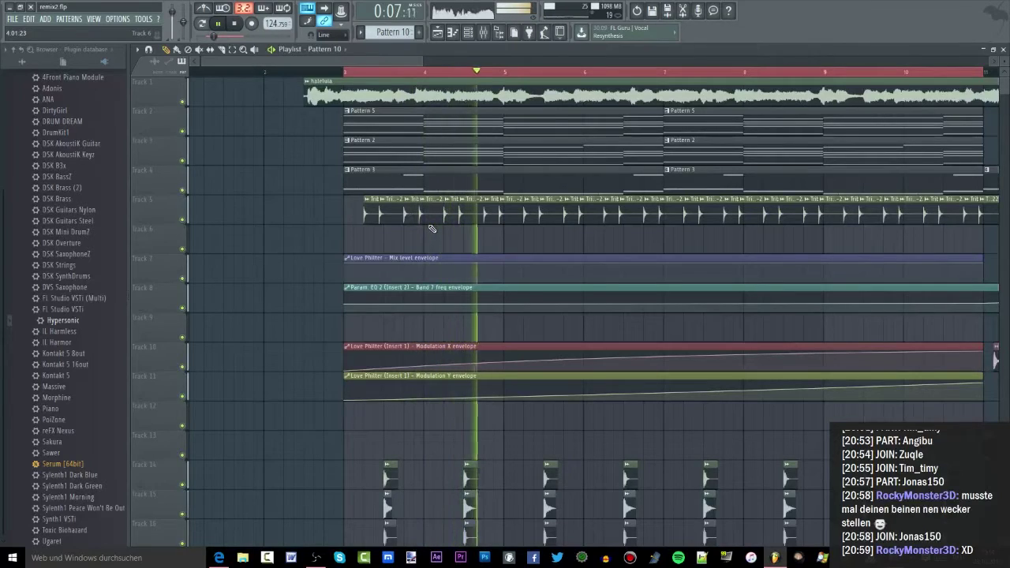
pyautogui.press('space')
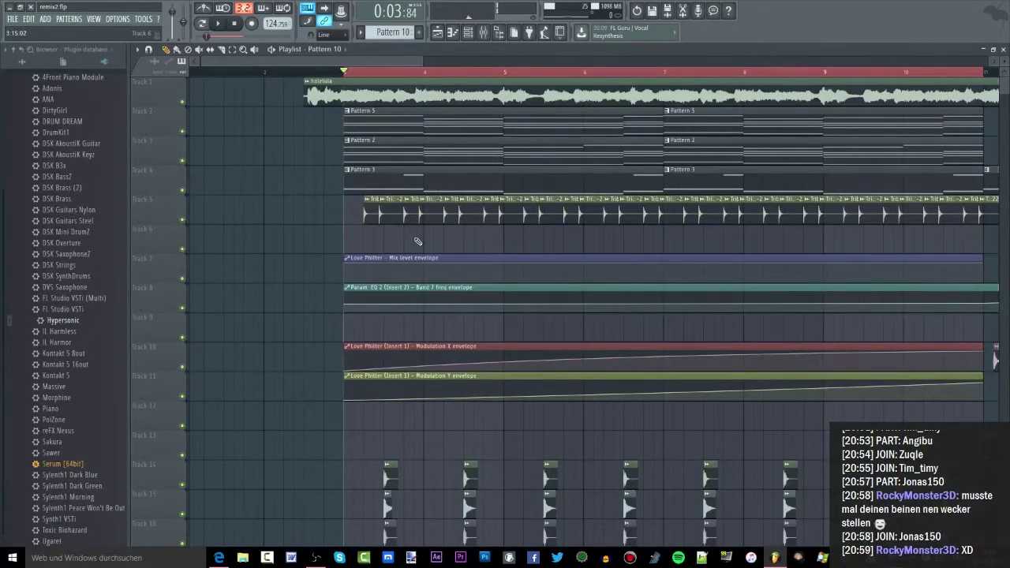
pyautogui.scroll(-7, 418, 241)
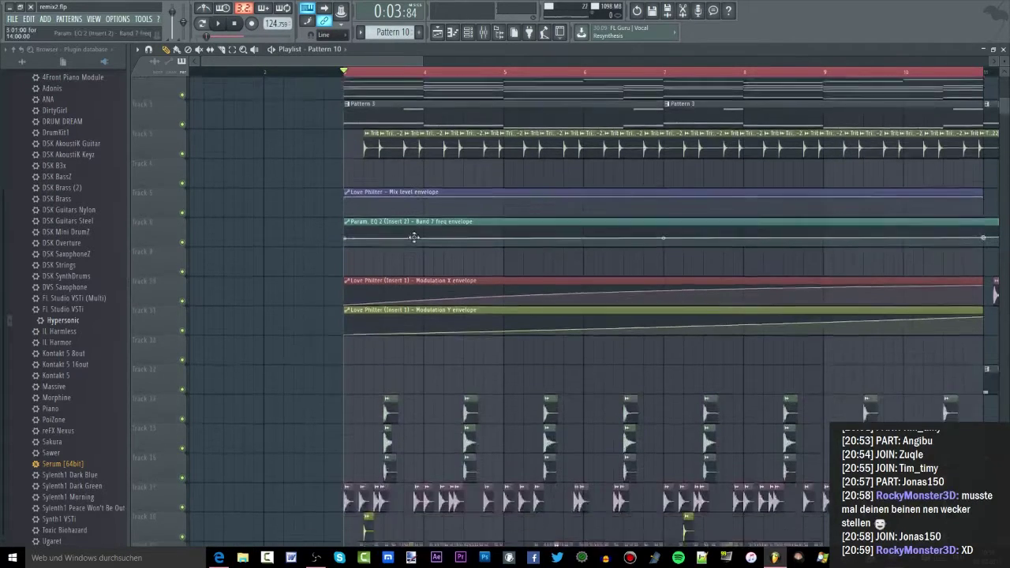
# Step: Play the song with the mixer open and inspect the effects on Insert 5 and Insert 2
pyautogui.click(483, 32)
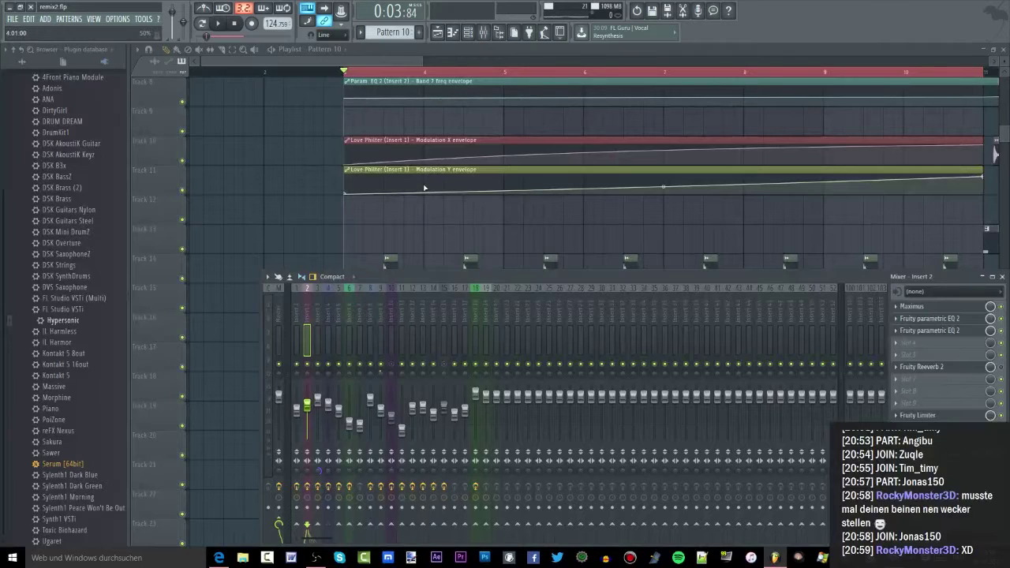
pyautogui.scroll(4, 93, 361)
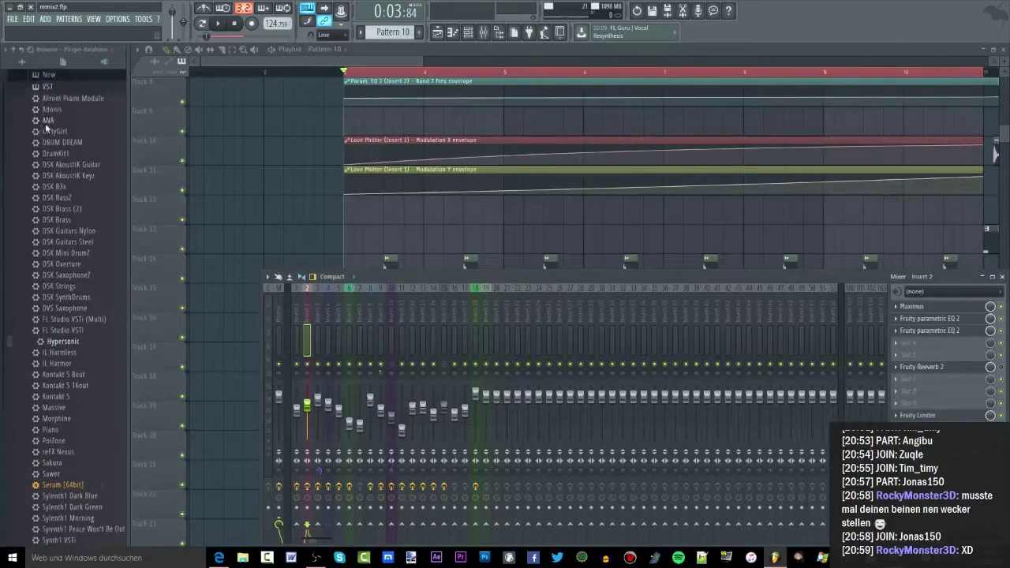
pyautogui.press('space')
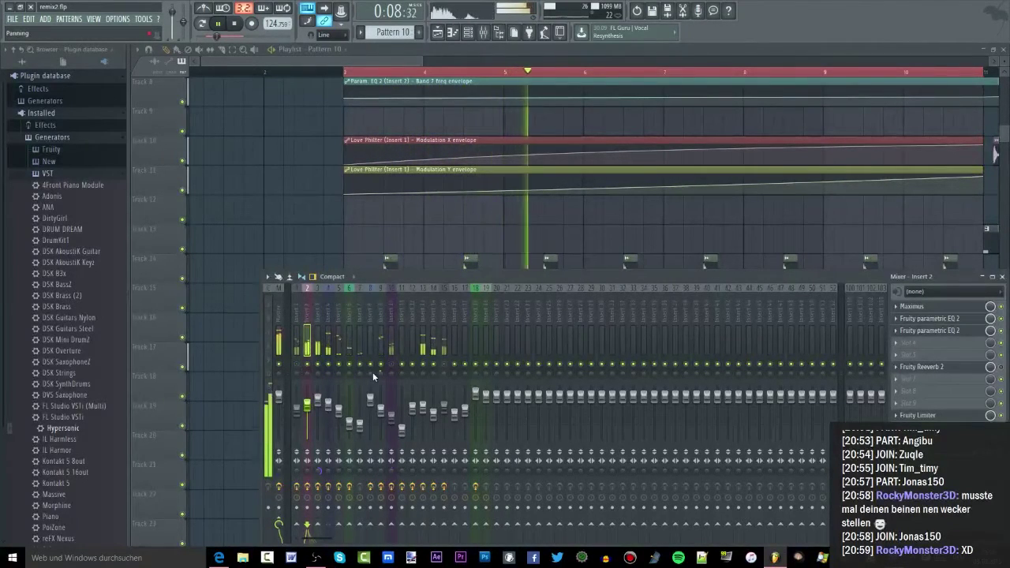
pyautogui.click(338, 344)
pyautogui.click(922, 318)
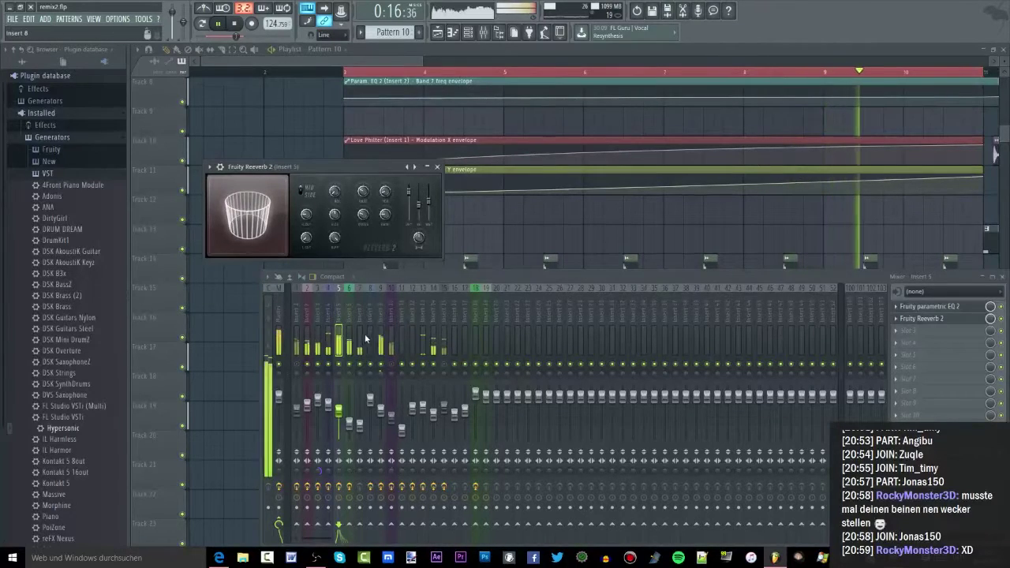
pyautogui.press('space')
pyautogui.click(308, 339)
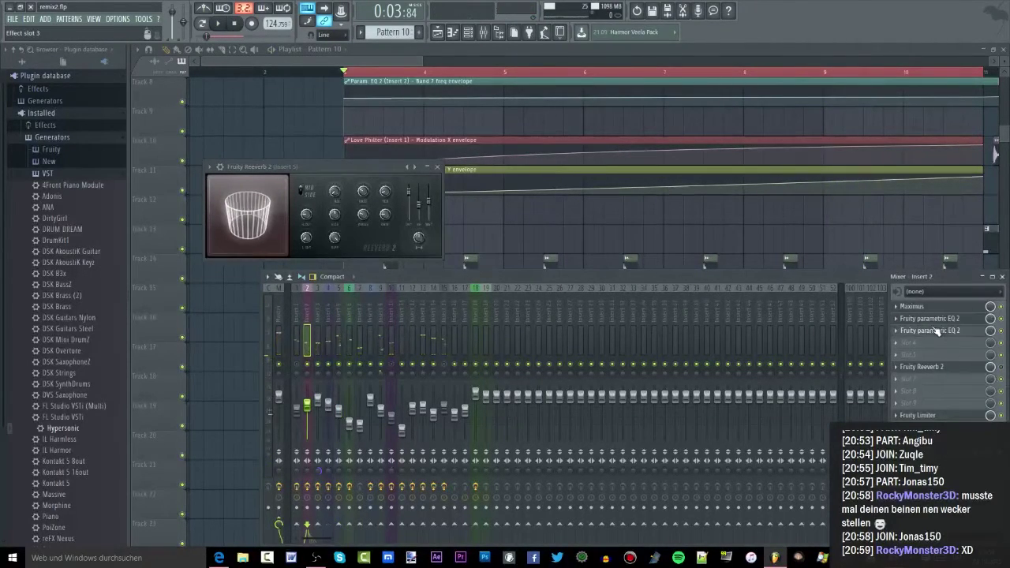
pyautogui.click(935, 332)
pyautogui.click(936, 332)
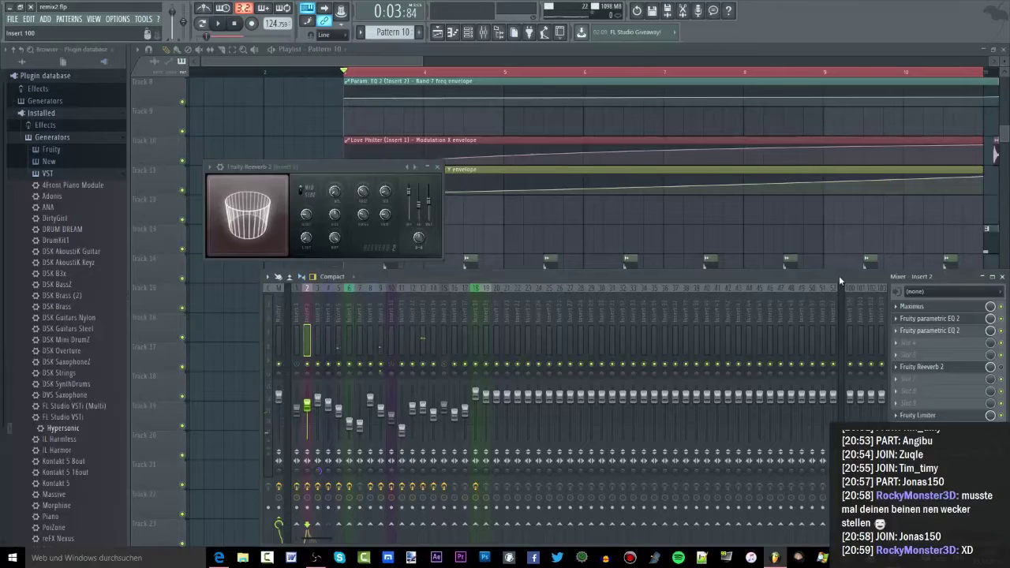
pyautogui.rightClick(779, 224)
# Step: Add the Kick Drum 003 Broken sample to the channel rack as a new channel for Pattern 9
pyautogui.click(468, 33)
pyautogui.scroll(2, 402, 34)
pyautogui.scroll(-1, 399, 33)
pyautogui.click(24, 63)
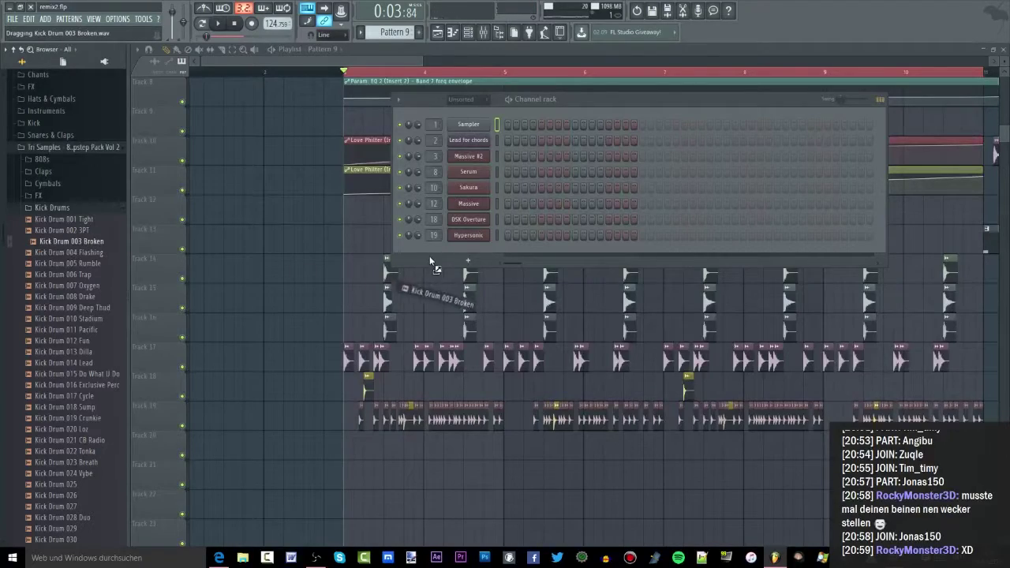
pyautogui.moveTo(485, 251); pyautogui.dragTo(476, 251)
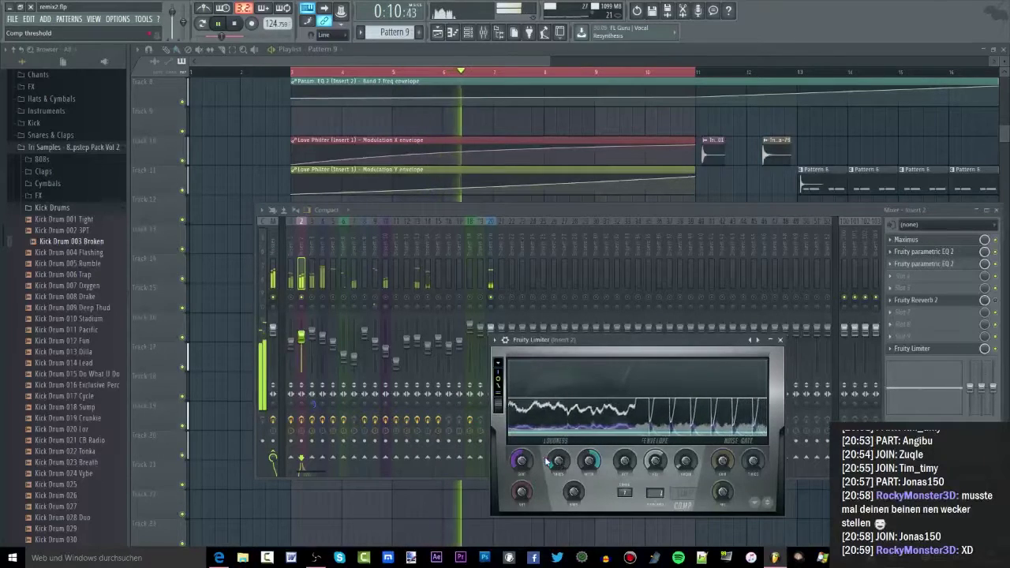
# Step: Sidechain mixer Insert 20 to Insert 1 and load Fruity Limiter into Insert 1's last effect slot
pyautogui.click(303, 306)
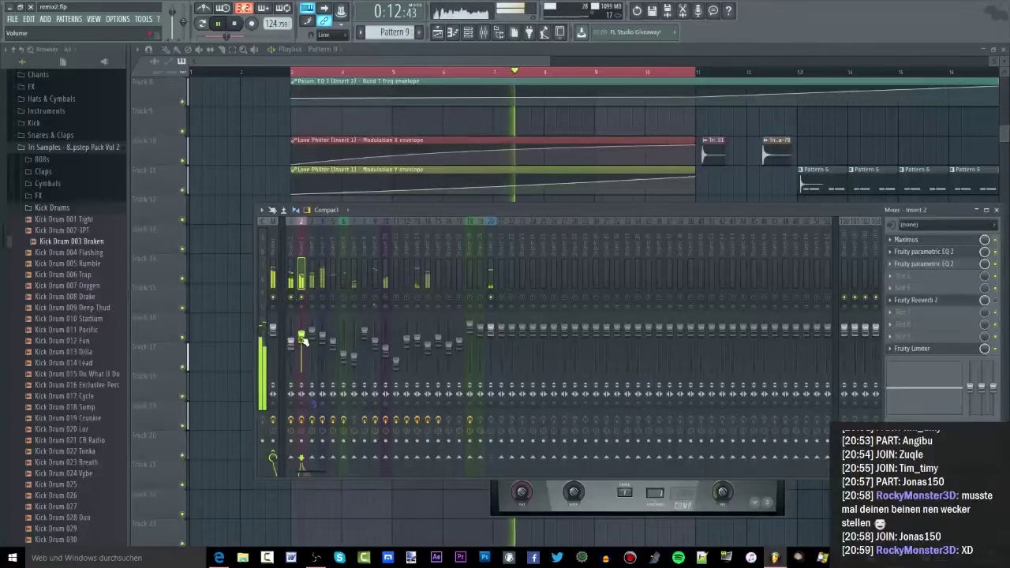
pyautogui.click(491, 297)
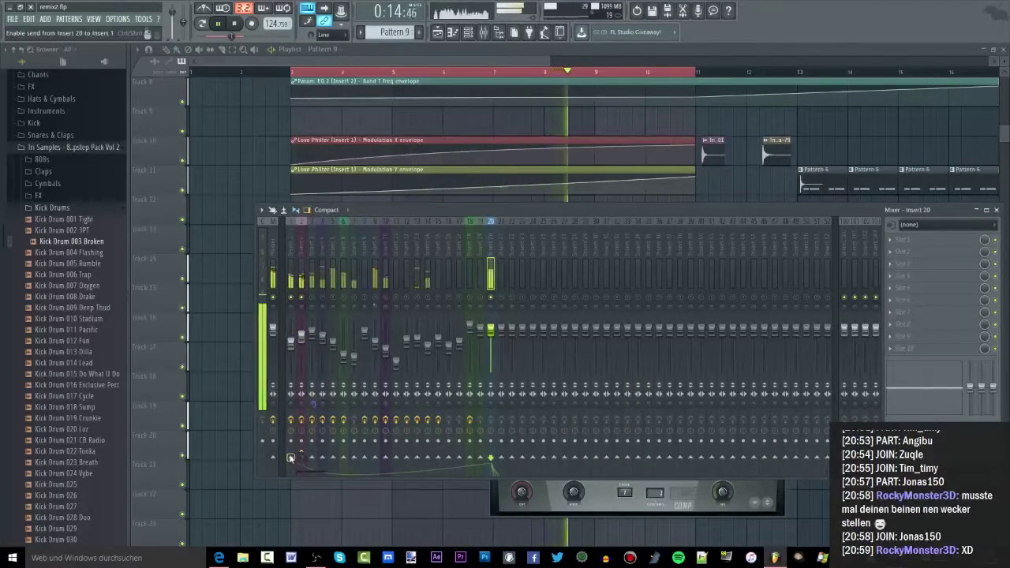
pyautogui.rightClick(290, 454)
pyautogui.click(336, 483)
pyautogui.click(291, 277)
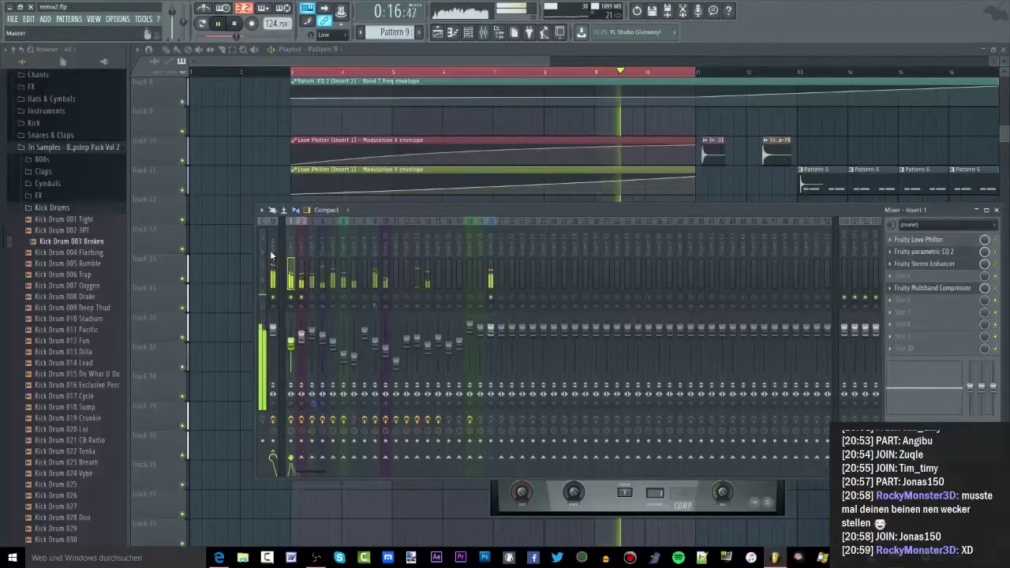
pyautogui.press('F8')
pyautogui.moveTo(135, 232); pyautogui.dragTo(893, 370)
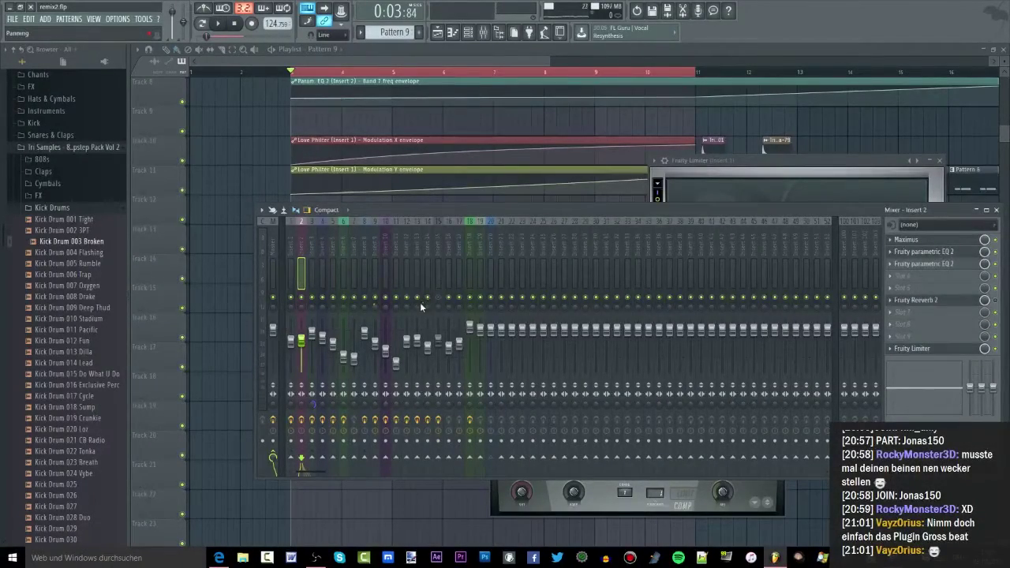
# Step: Load Gross Beat into a free effect slot on mixer Insert 1 and move its window clear of the effects list
pyautogui.click(479, 142)
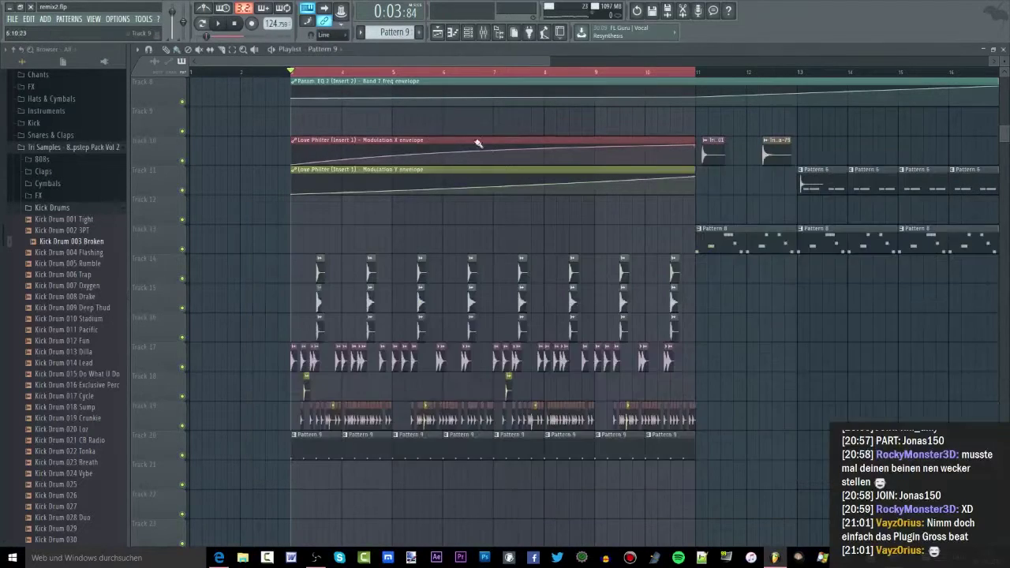
pyautogui.scroll(-2, 444, 255)
pyautogui.scroll(3, 277, 242)
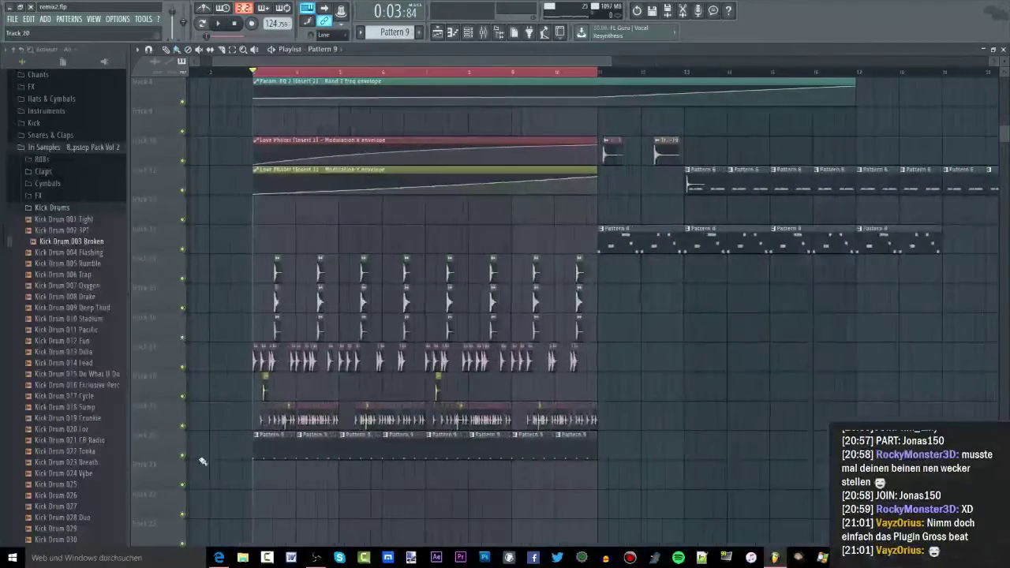
pyautogui.click(485, 32)
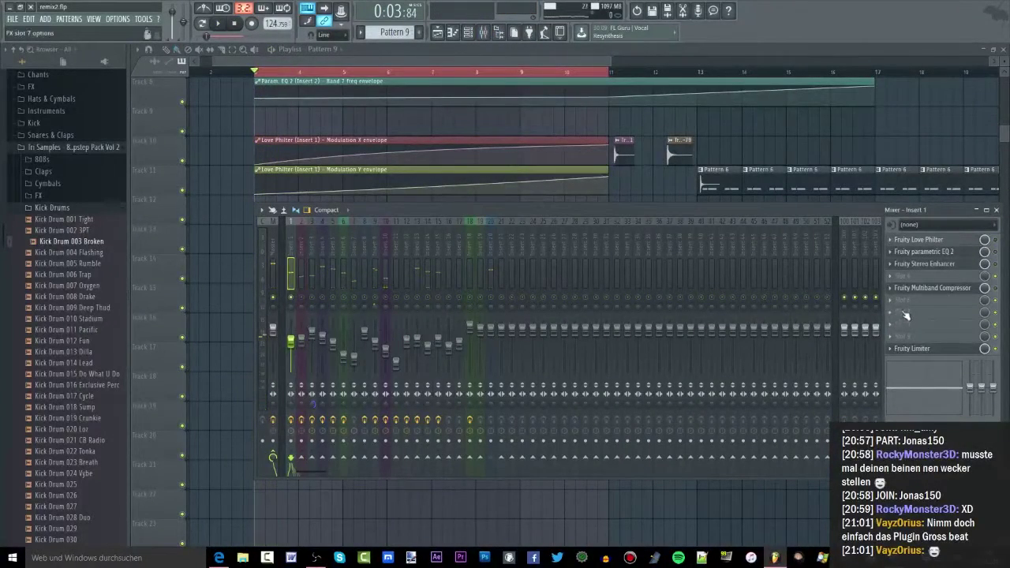
pyautogui.click(918, 351)
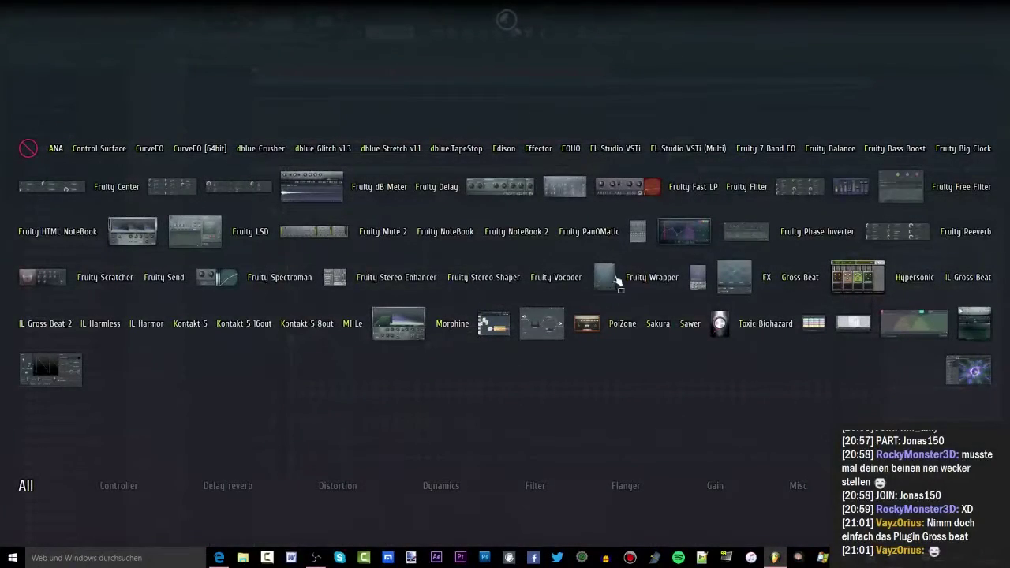
pyautogui.click(865, 278)
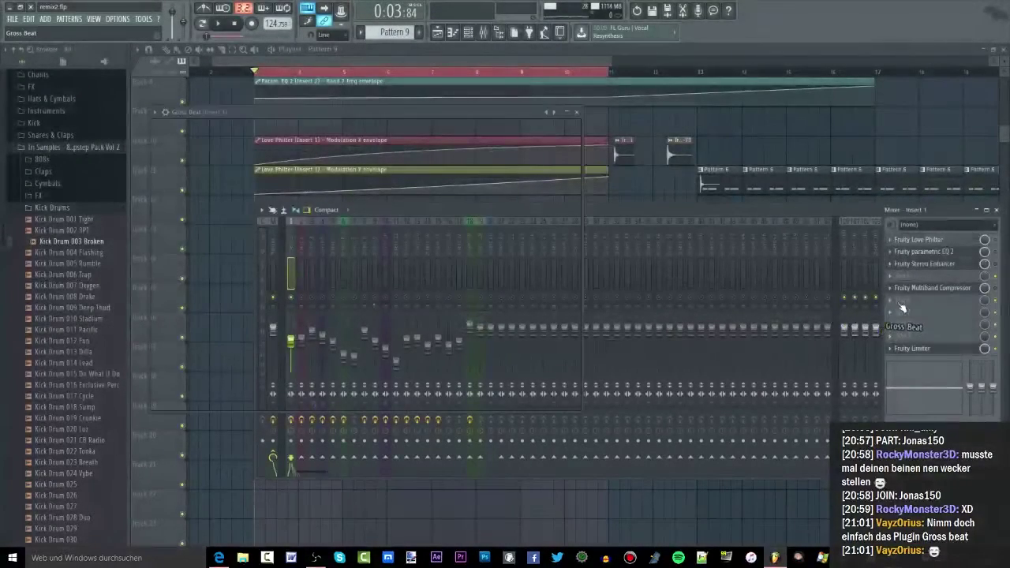
pyautogui.moveTo(350, 111); pyautogui.dragTo(655, 122)
# Step: Try Gross Beat time presets such as Basic 9 and Chaos 6 during playback, and reset the time envelope to Empty
pyautogui.click(505, 215)
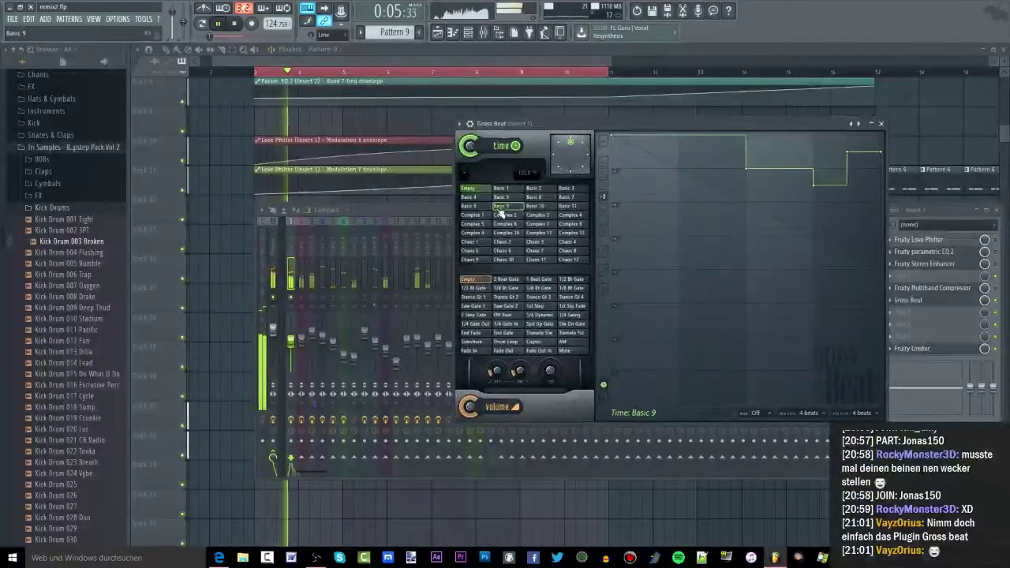
pyautogui.click(472, 233)
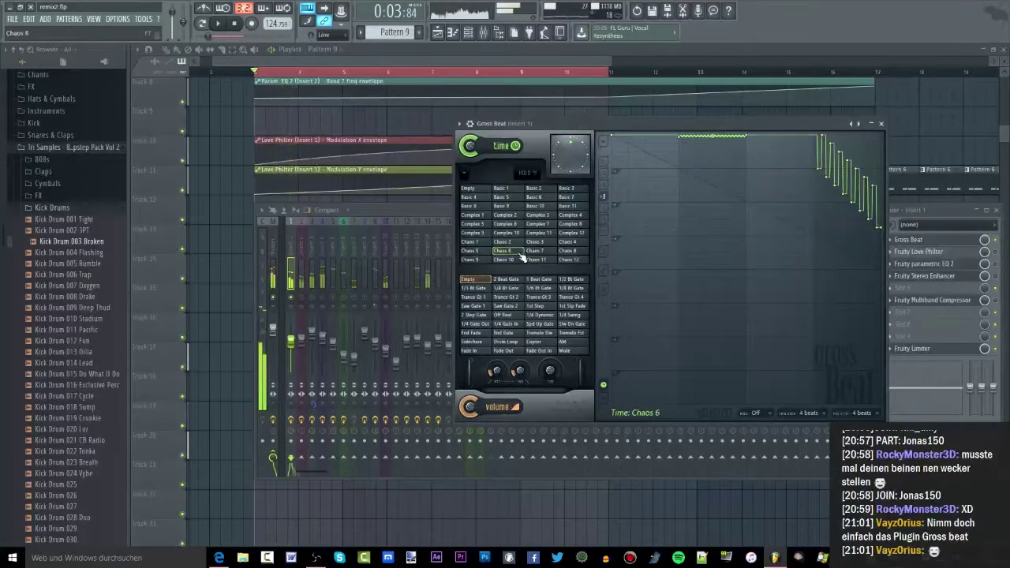
pyautogui.click(471, 188)
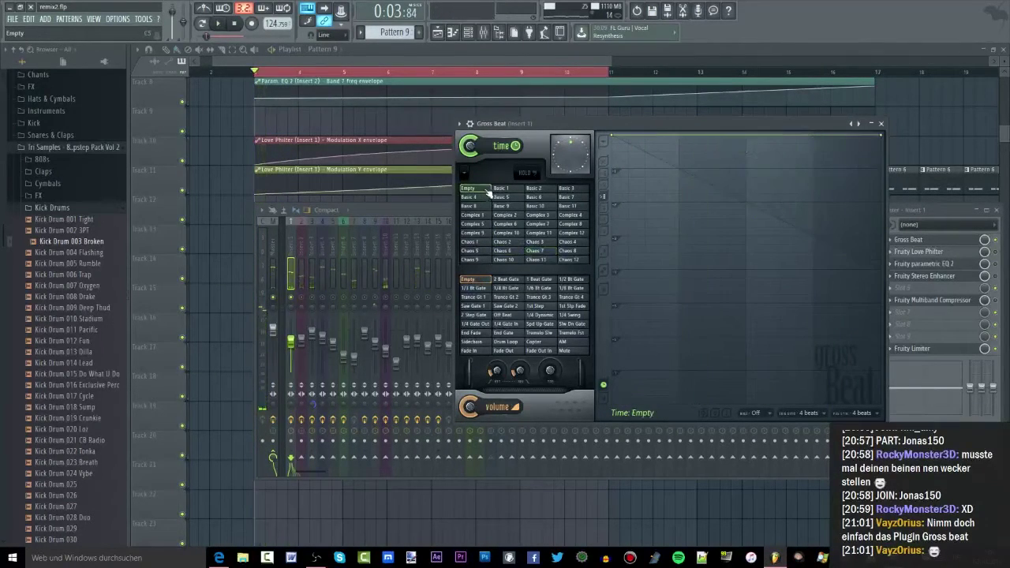
# Step: Try Gross Beat volume presets such as Saw Gate 1, 1st Step, 1/6 Bt Gate, 1/4 Gate In and Tremelo Slw during playback
pyautogui.click(483, 306)
pyautogui.press('space')
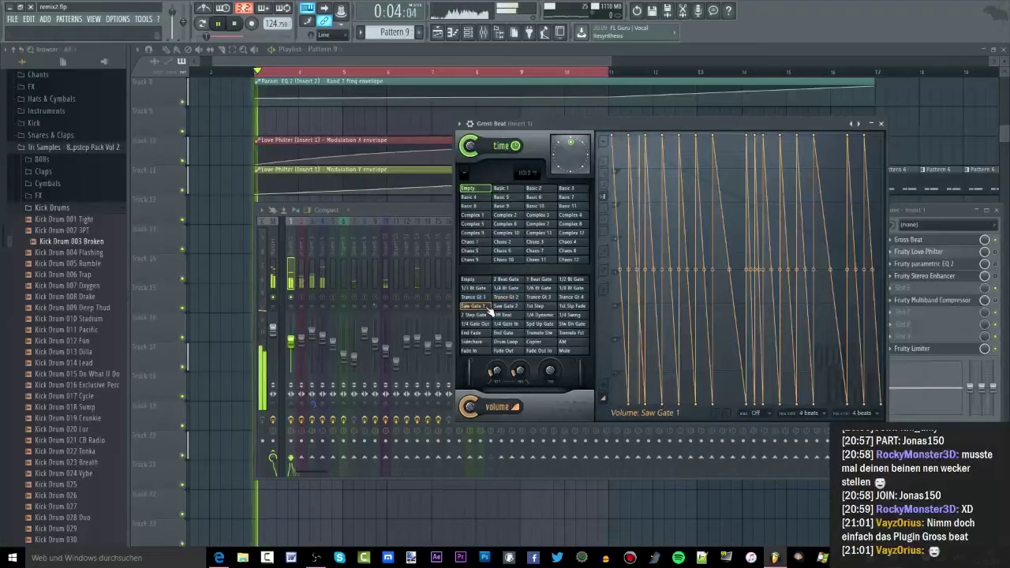
pyautogui.click(533, 307)
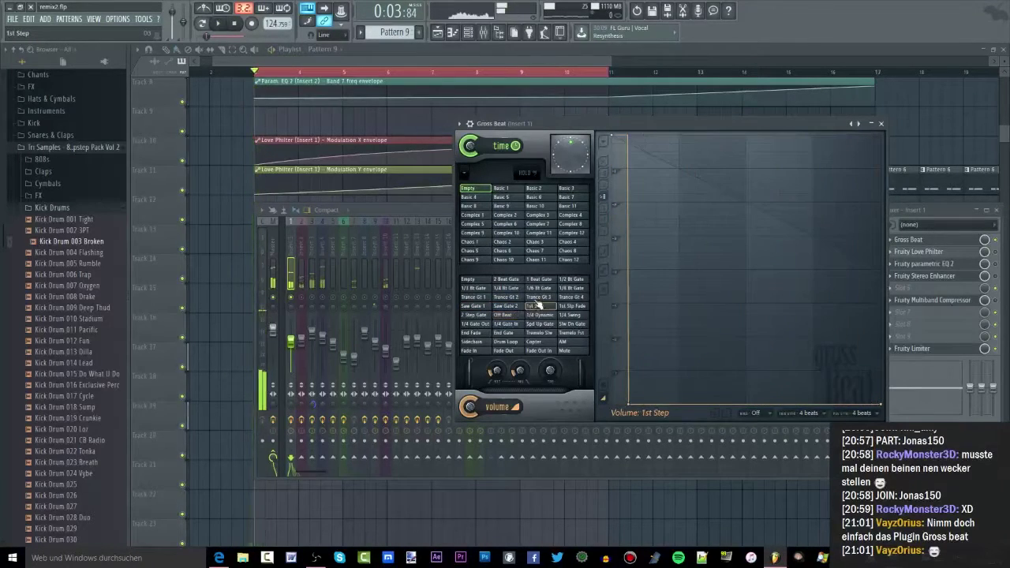
pyautogui.click(537, 300)
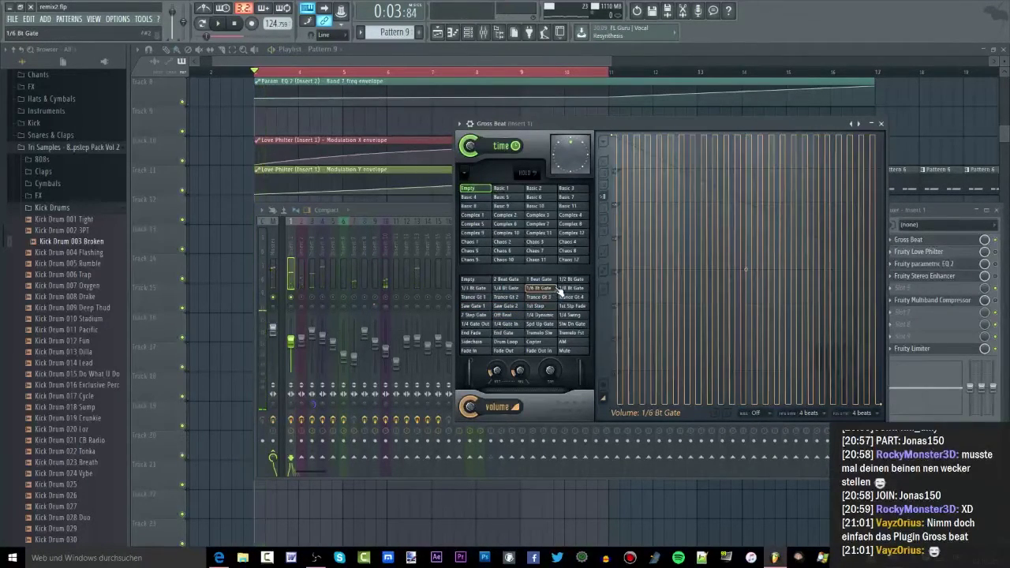
pyautogui.click(481, 307)
pyautogui.click(506, 323)
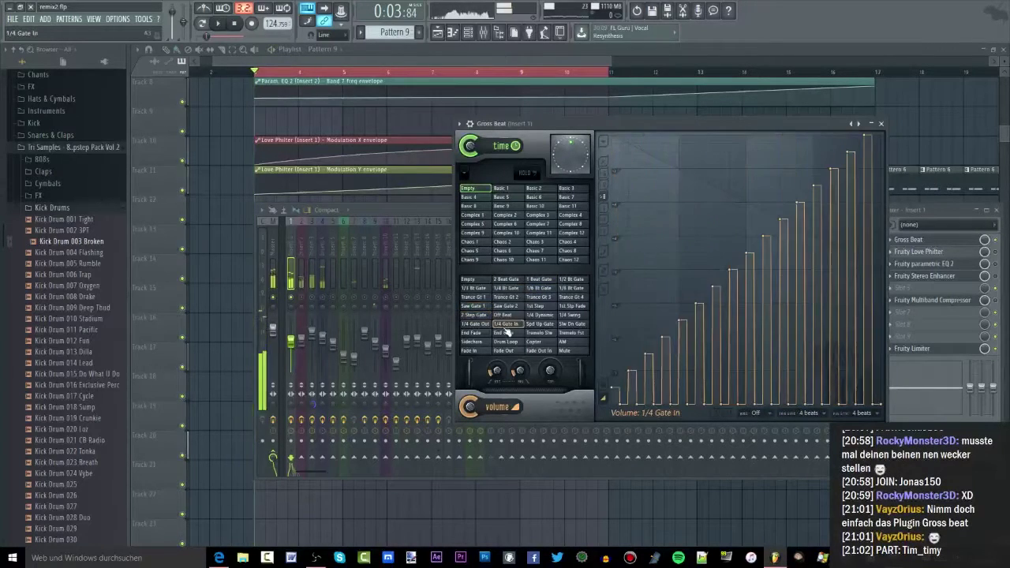
pyautogui.click(540, 324)
pyautogui.click(547, 333)
pyautogui.click(548, 342)
pyautogui.click(549, 335)
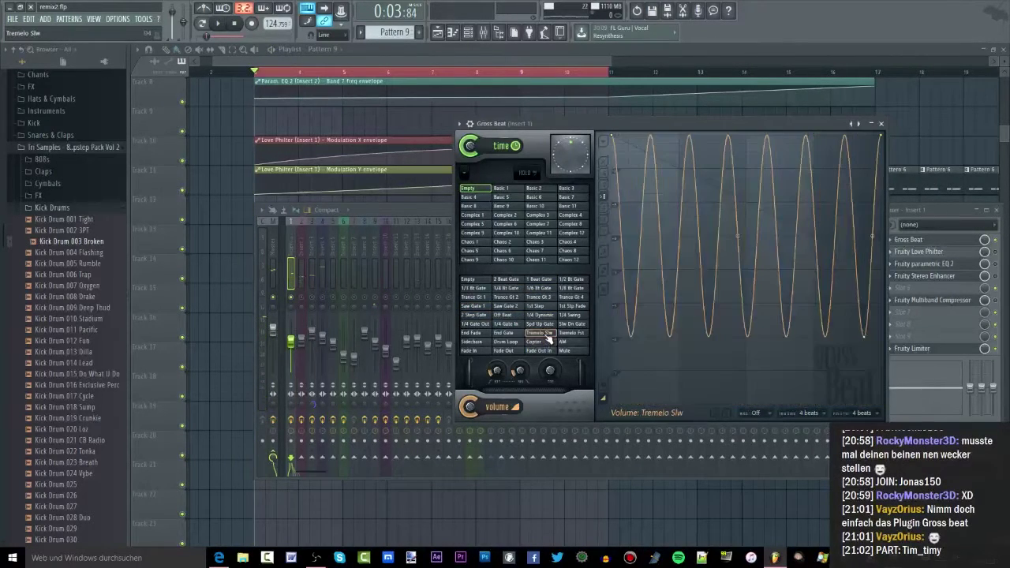
# Step: Raise the mixer Insert 1 level to about -4.3 dB and bring its Gross Beat effect back into view
pyautogui.click(312, 304)
pyautogui.moveTo(291, 341); pyautogui.dragTo(295, 339)
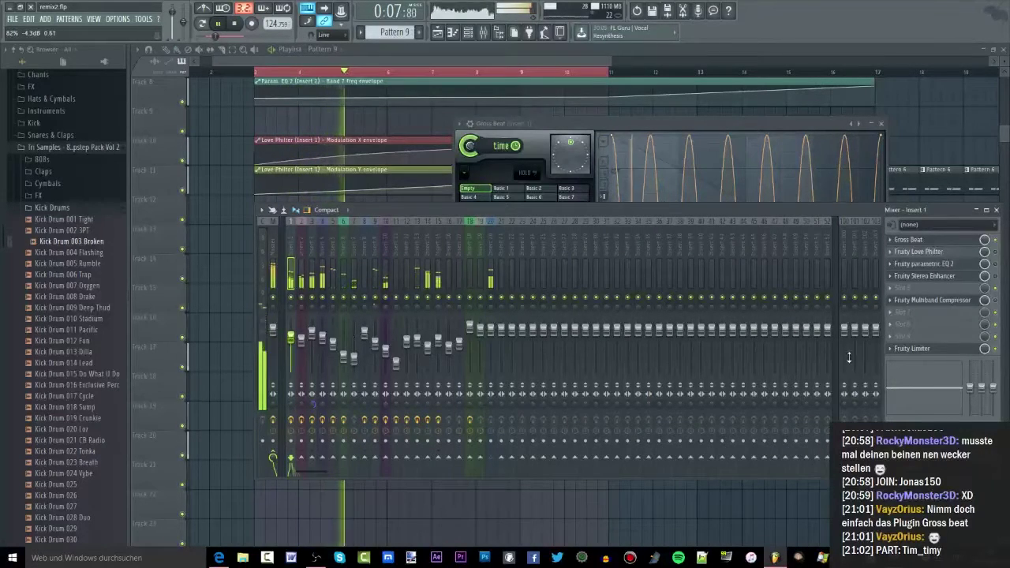
pyautogui.click(908, 239)
pyautogui.click(907, 239)
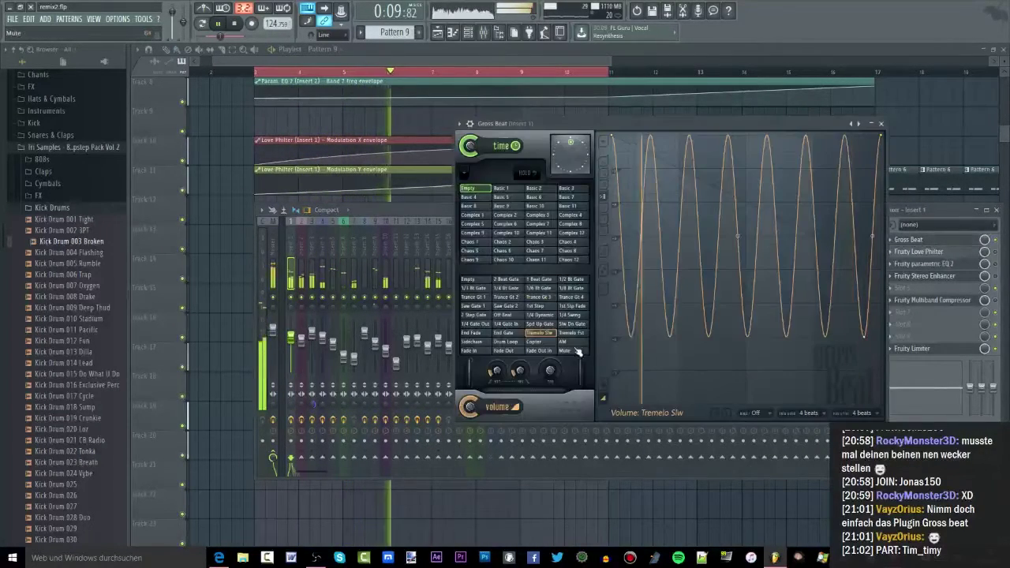
# Step: Switch Gross Beat to another preset bank and try its Beat echo and Flange 2 time slots during playback
pyautogui.click(858, 124)
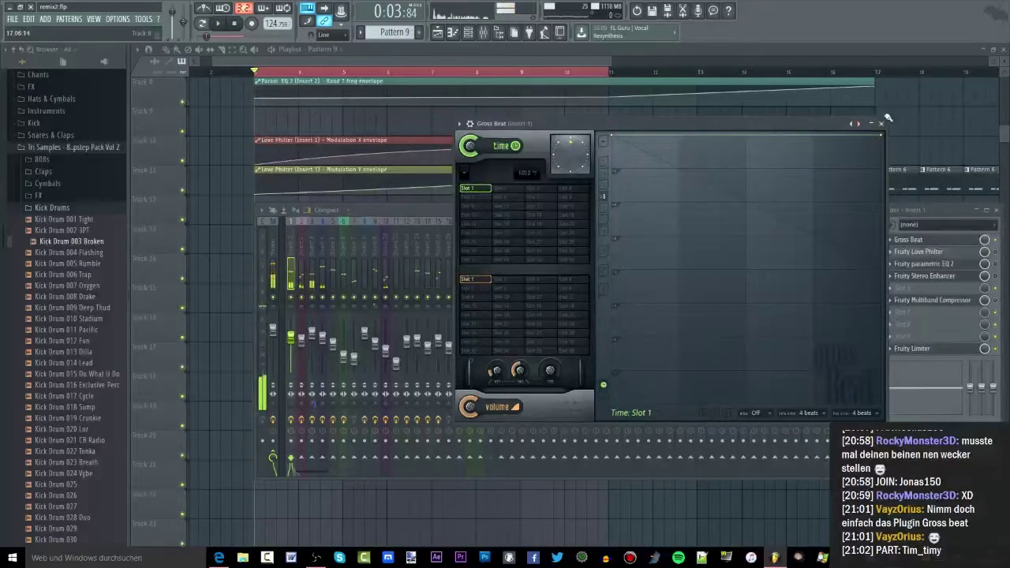
pyautogui.click(553, 197)
pyautogui.click(513, 198)
pyautogui.press('space')
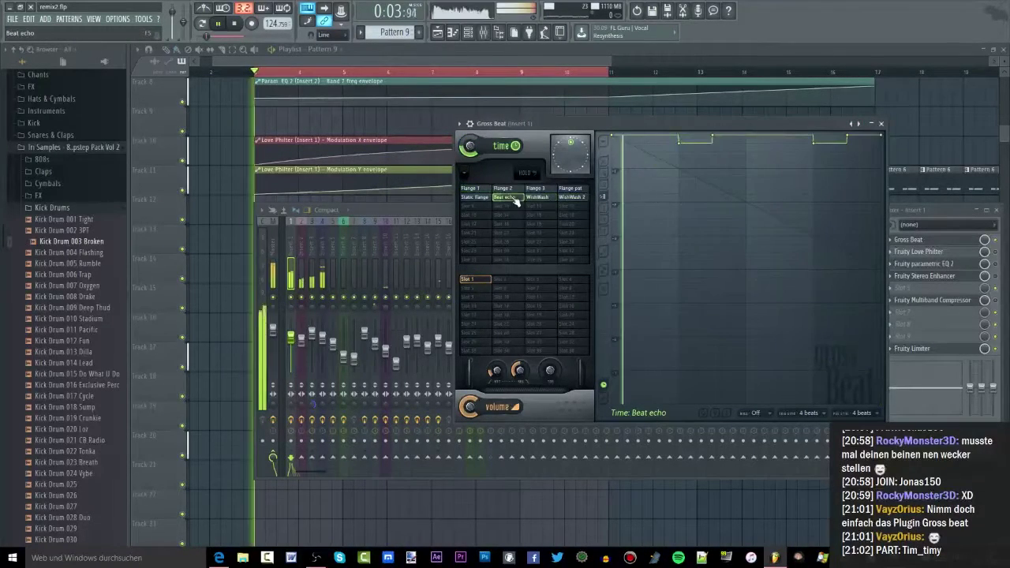
pyautogui.click(504, 189)
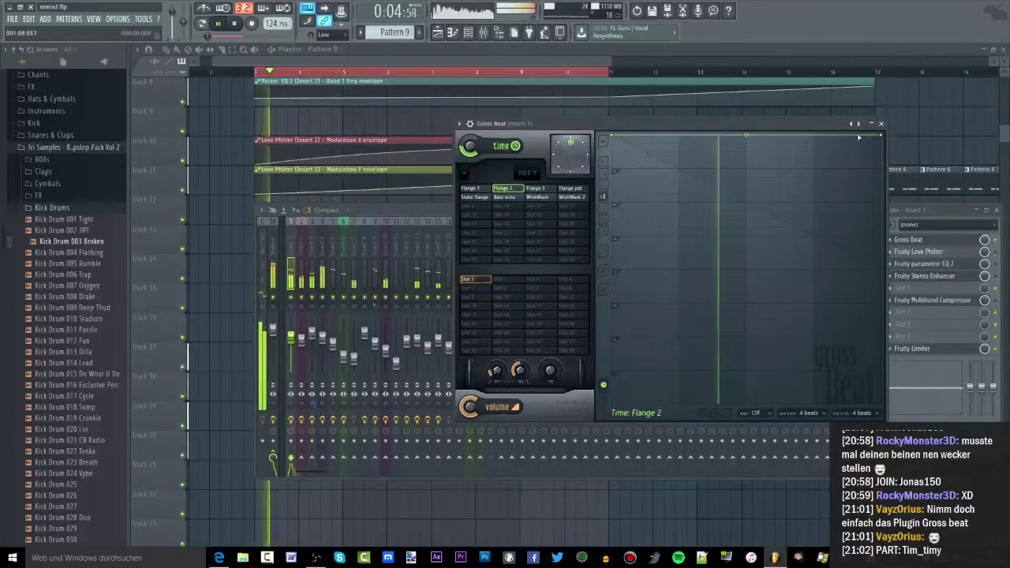
# Step: Try the Slw Dwn Rpt, Vinyl On and 1/2 Grains time effects in Gross Beat's repeat and scratch preset bank
pyautogui.press('space')
pyautogui.click(542, 215)
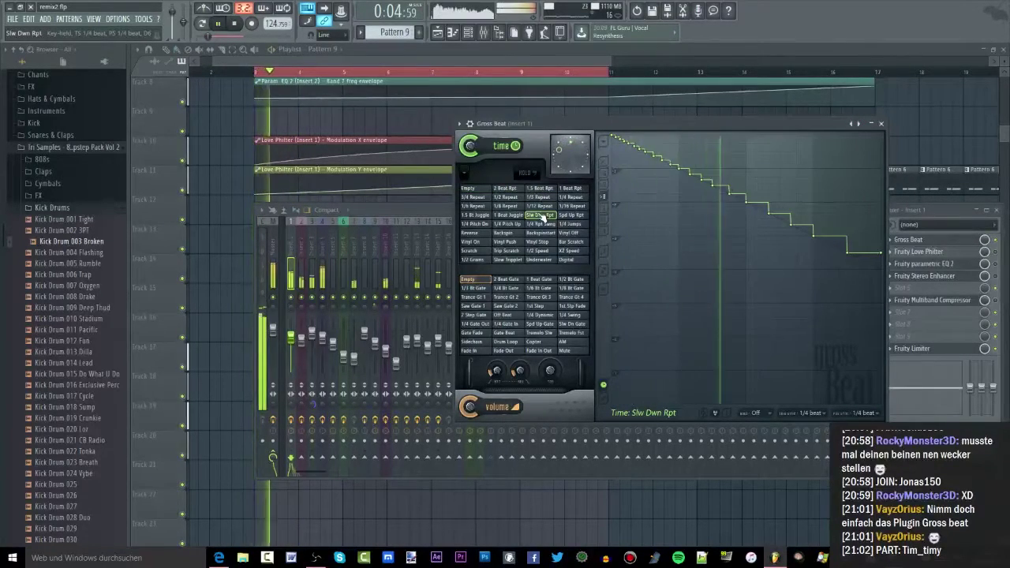
pyautogui.click(474, 242)
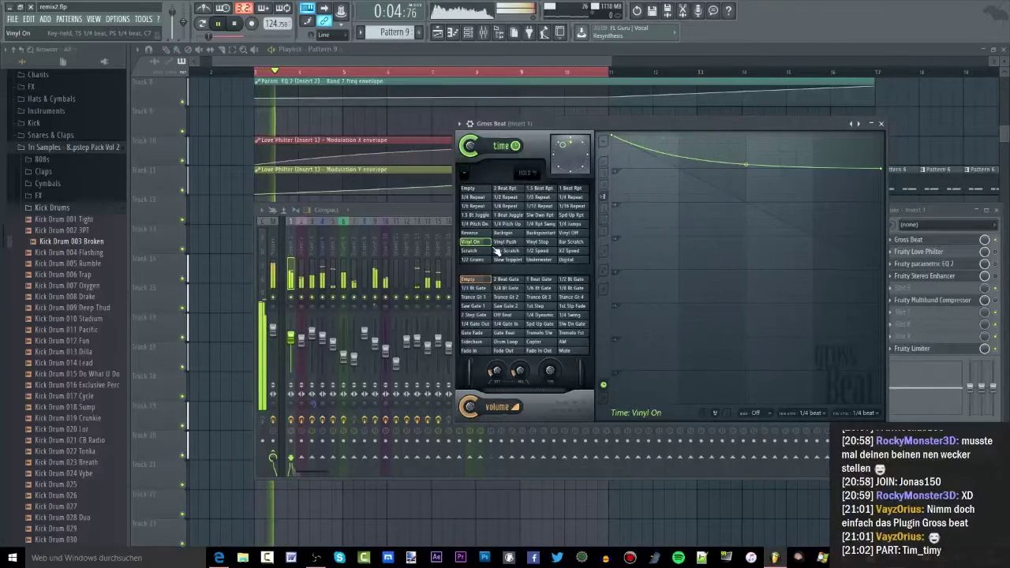
pyautogui.click(475, 260)
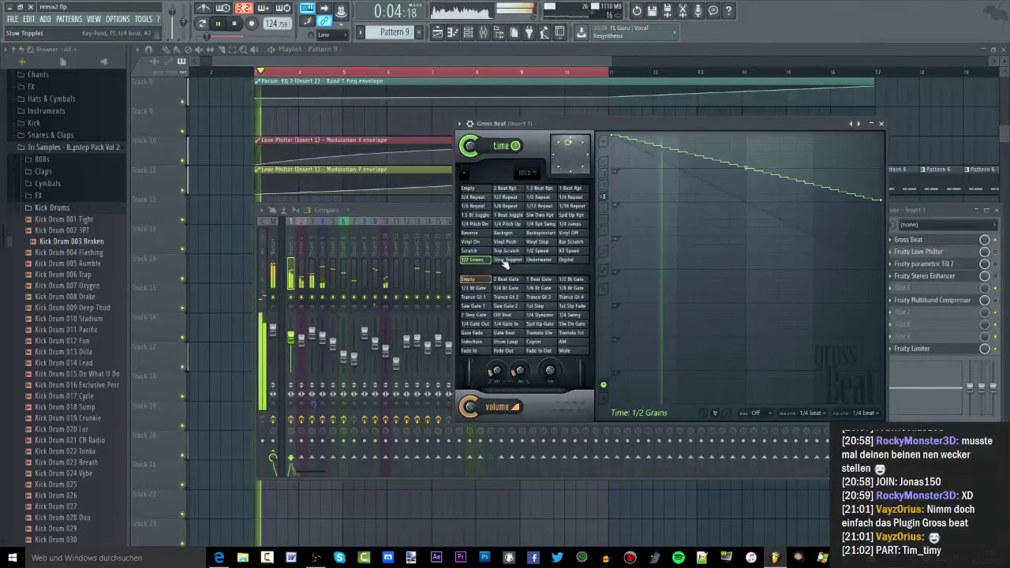
pyautogui.click(517, 261)
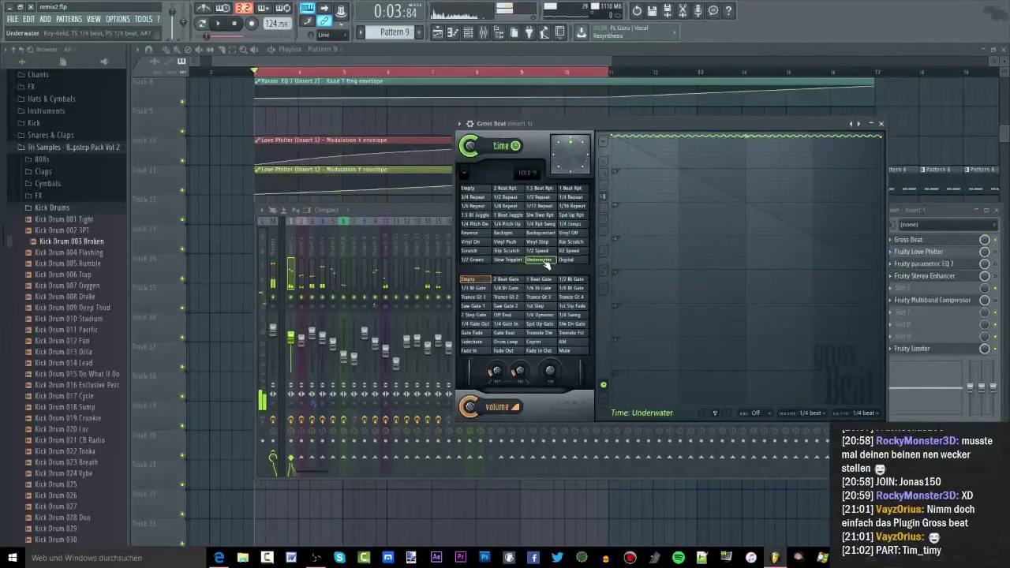
# Step: Audition further Gross Beat time effects, including Digital, X2 Speed, 1/2 Speed, Vinyl Push, Vinyl On and Vinyl Off
pyautogui.click(566, 259)
pyautogui.click(566, 251)
pyautogui.click(536, 251)
pyautogui.click(508, 242)
pyautogui.click(472, 243)
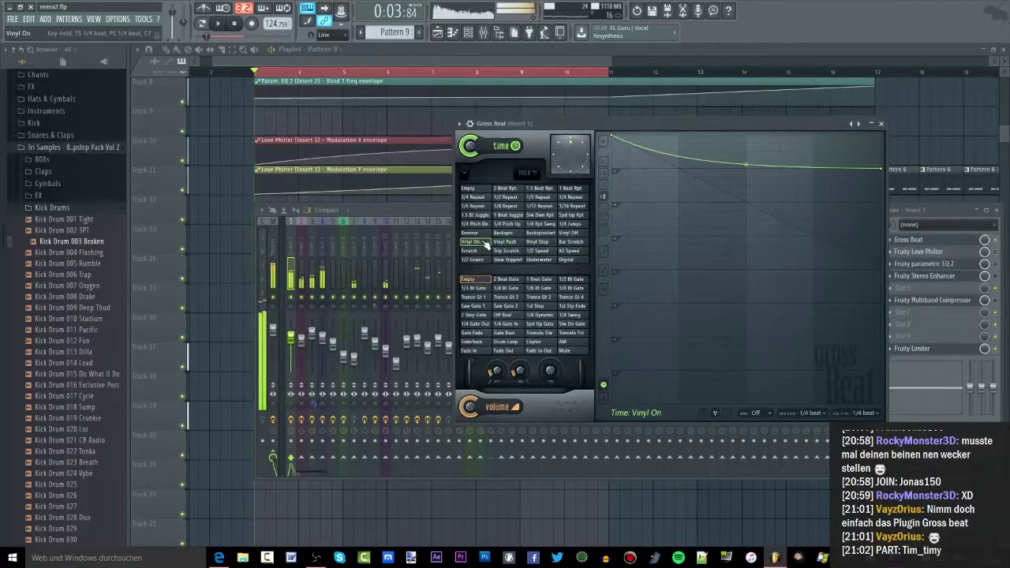
pyautogui.click(541, 233)
pyautogui.click(568, 233)
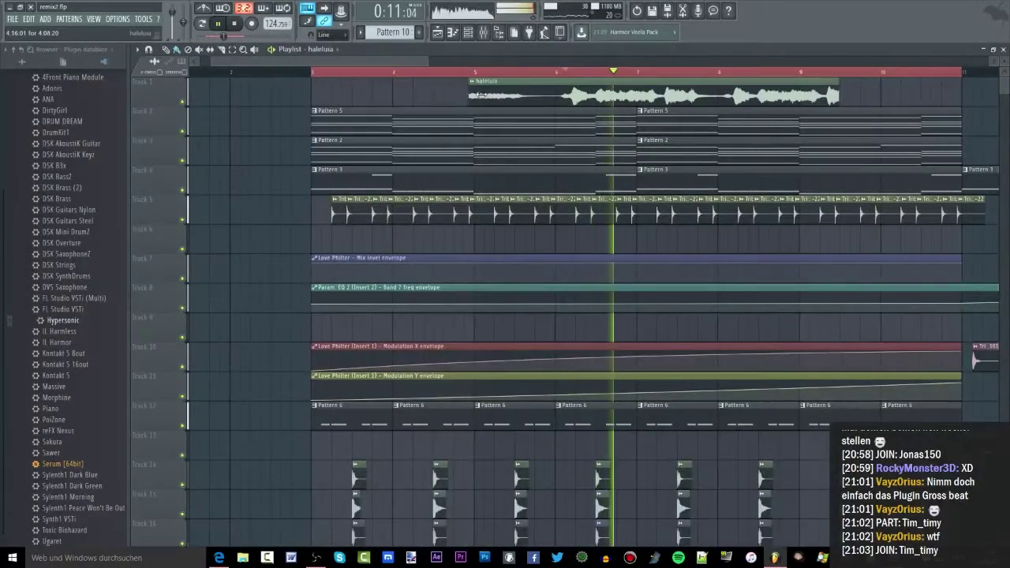
# Step: Stop playback and move the haleluia audio clip on Track 1 so its visible part starts between bars 12 and 13
pyautogui.press('space')
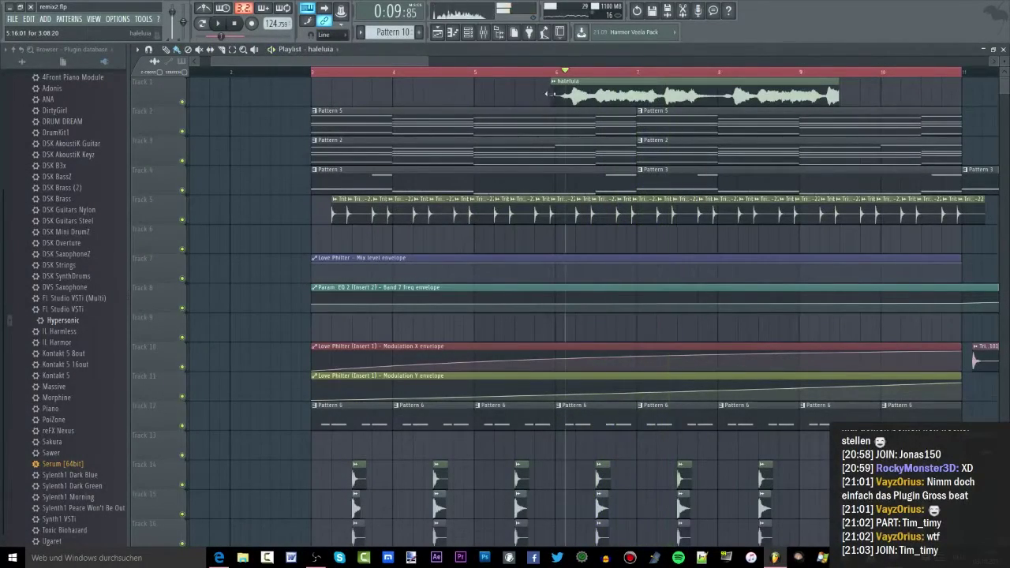
pyautogui.moveTo(554, 94); pyautogui.dragTo(263, 95)
pyautogui.scroll(-2, 594, 104)
pyautogui.moveTo(505, 96); pyautogui.dragTo(848, 97)
pyautogui.moveTo(392, 96); pyautogui.dragTo(724, 101)
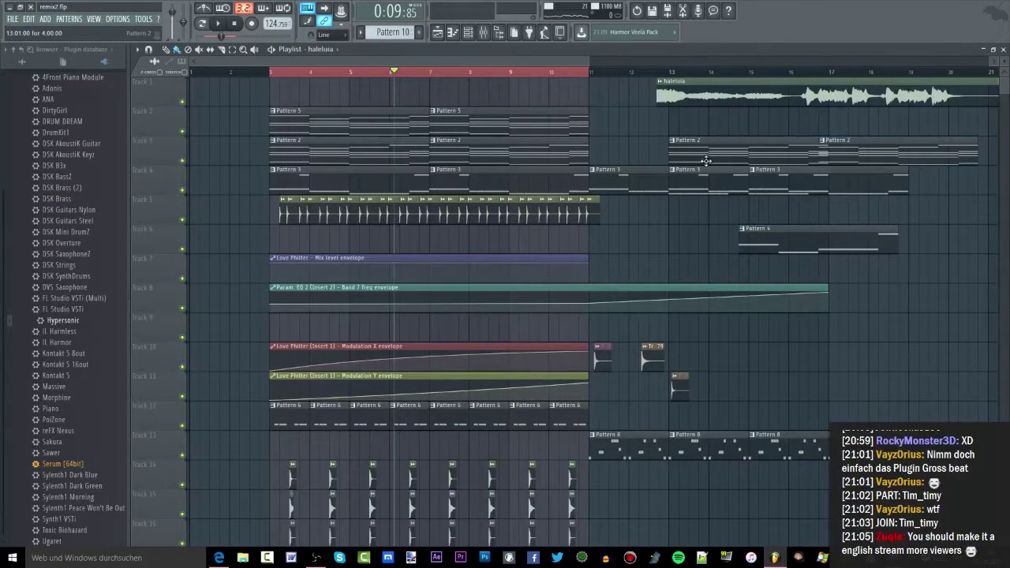
pyautogui.scroll(-2, 679, 146)
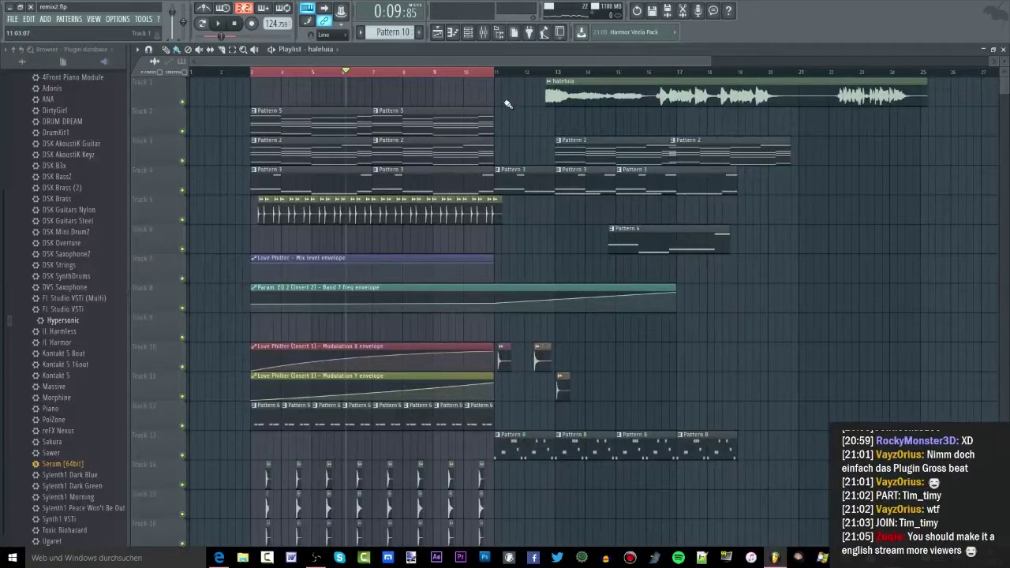
# Step: Extend the start of the haleluia clip back to bar 1 and play the arrangement from the bar 3 section
pyautogui.moveTo(547, 102); pyautogui.dragTo(164, 100)
pyautogui.click(273, 72)
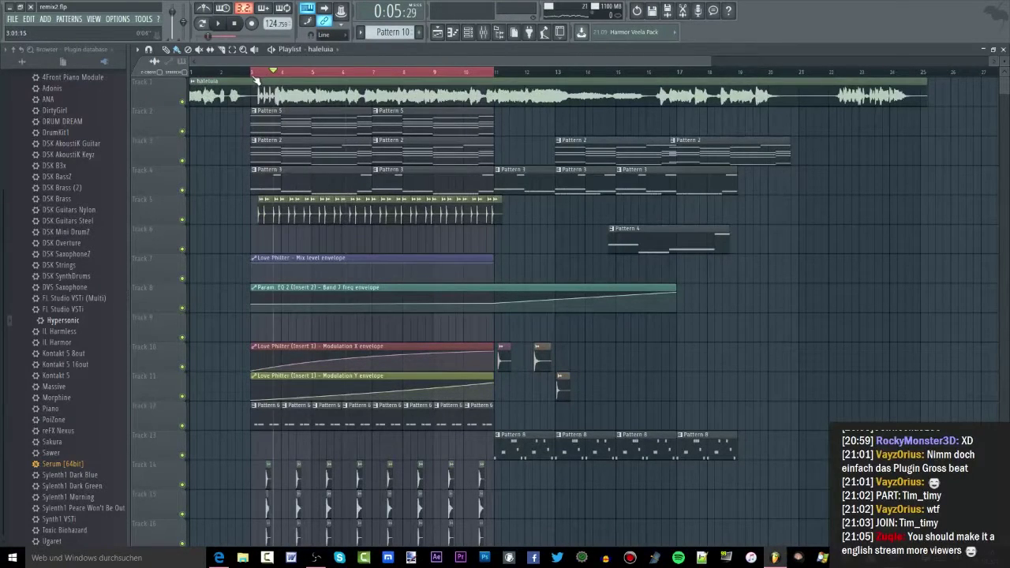
pyautogui.press('space')
pyautogui.scroll(-2, 229, 88)
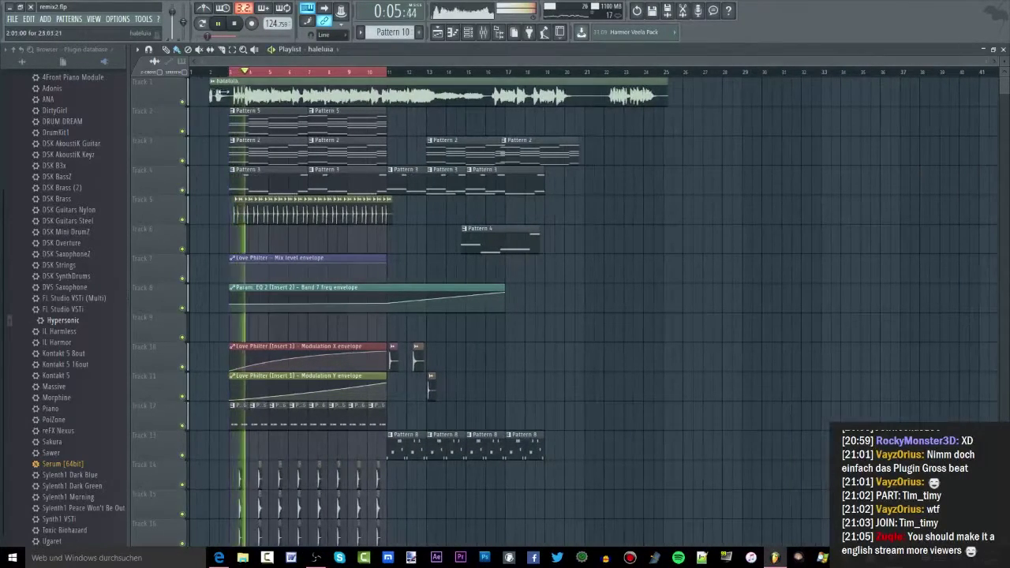
pyautogui.press('space')
# Step: Trim the intro off the haleluia clip and shift the clip to start at 2:16:00, checking it in playback
pyautogui.scroll(6, 218, 93)
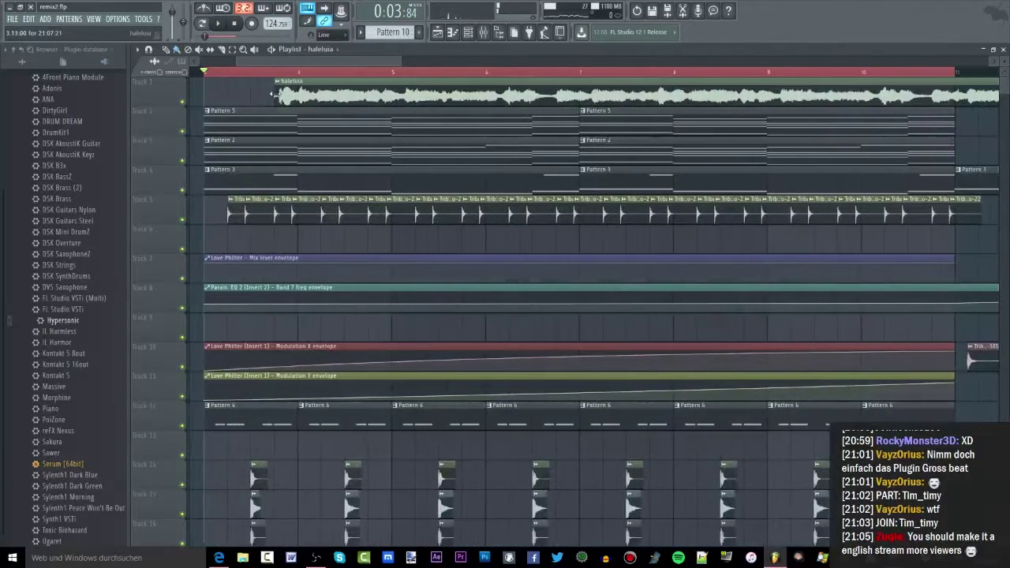
pyautogui.press('space')
pyautogui.scroll(3, 286, 67)
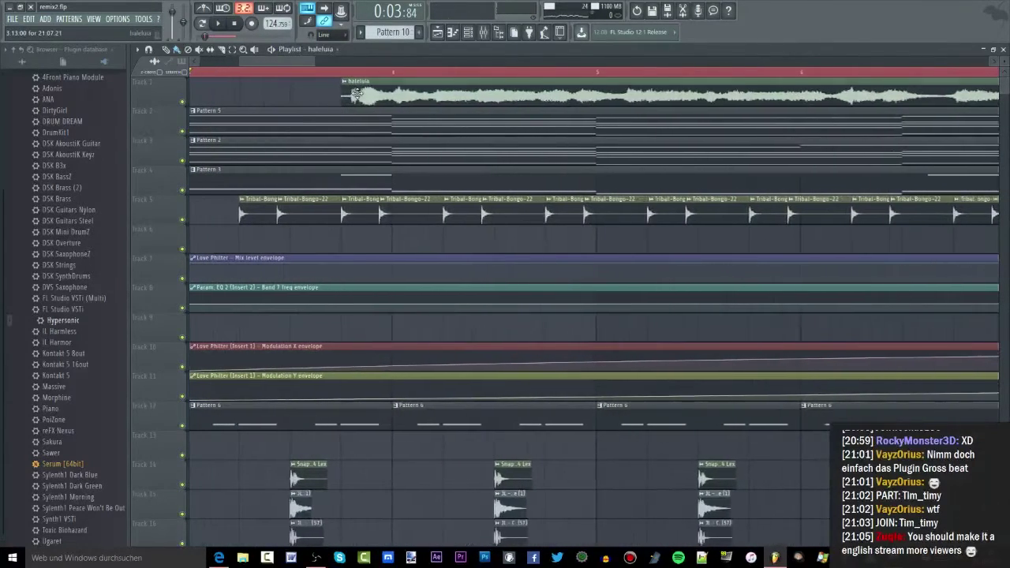
pyautogui.press('space')
pyautogui.moveTo(166, 95); pyautogui.dragTo(246, 98)
pyautogui.press('space')
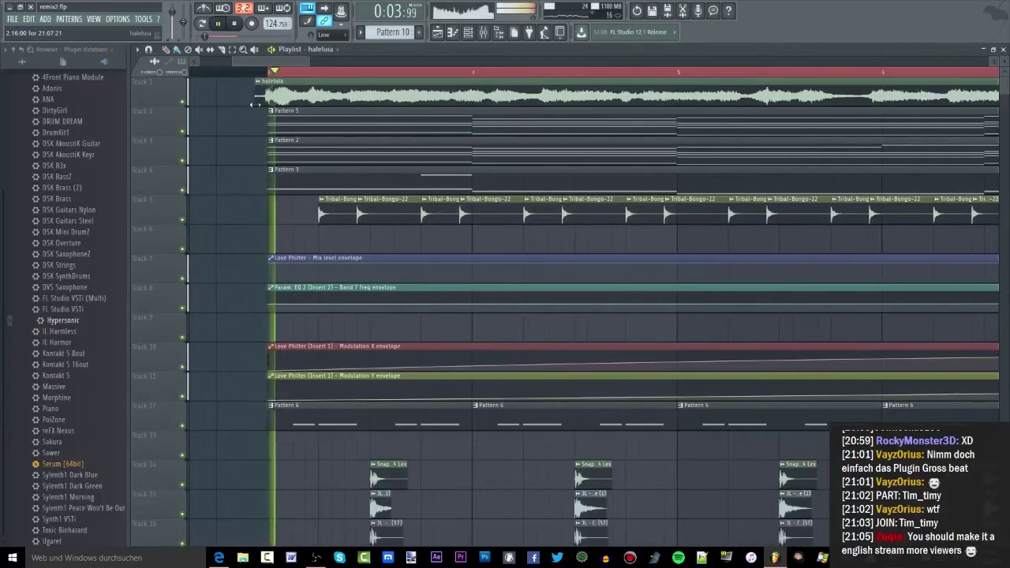
# Step: Nudge the haleluia clip to start at 2:16:04 and check its waveform against the patterns at bar 3
pyautogui.scroll(3, 256, 102)
pyautogui.scroll(3, 299, 115)
pyautogui.press('space')
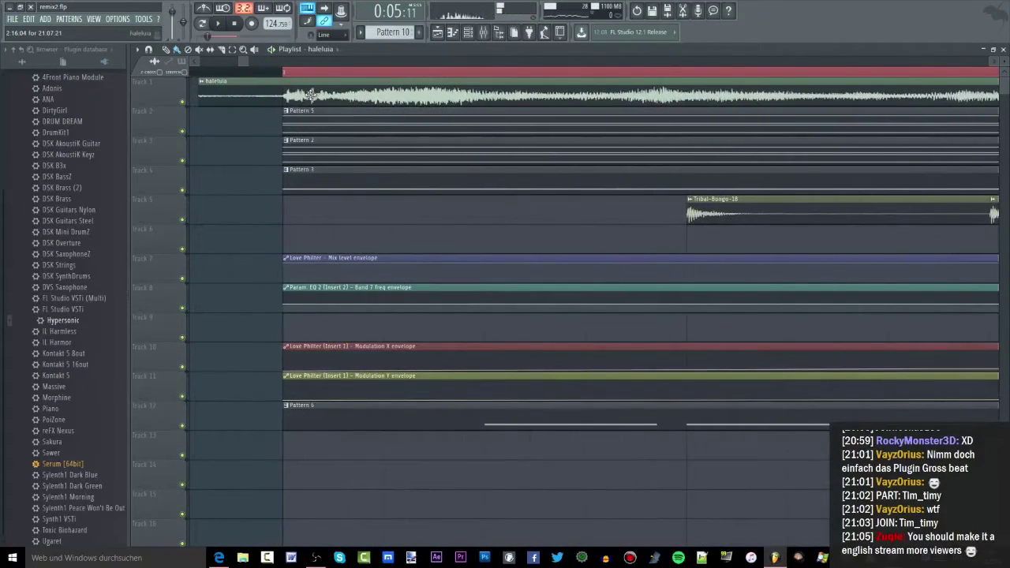
pyautogui.scroll(-6, 310, 95)
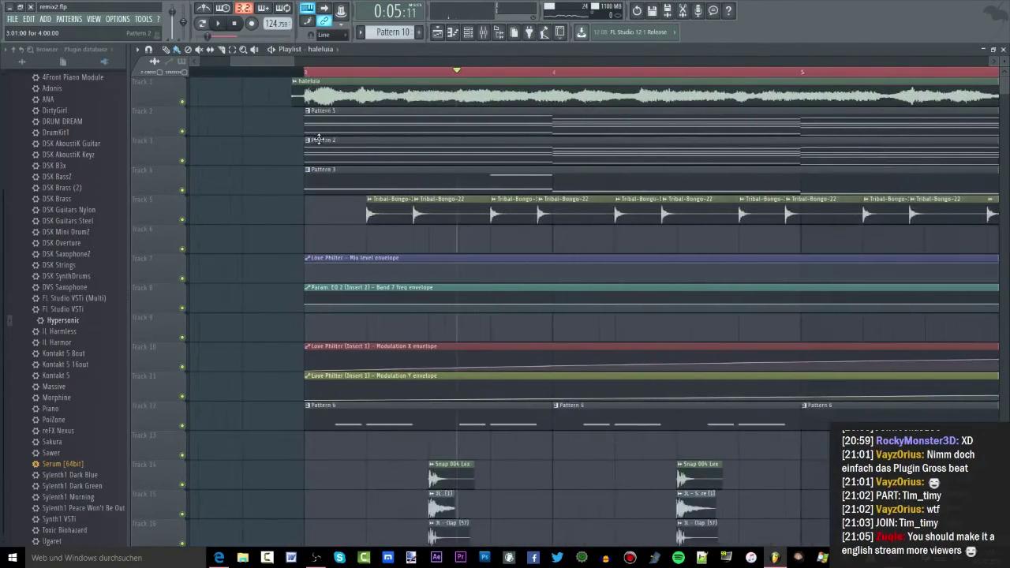
pyautogui.scroll(-2, 320, 142)
pyautogui.scroll(4, 271, 91)
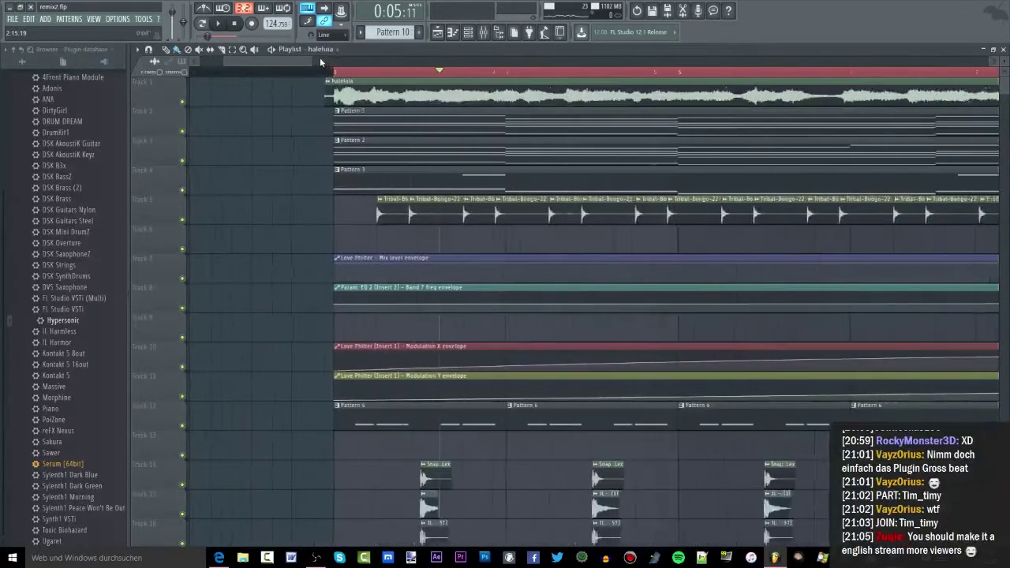
# Step: Play from just before bar 3 and move the haleluia clip earlier so it starts at 2:09:04
pyautogui.click(497, 72)
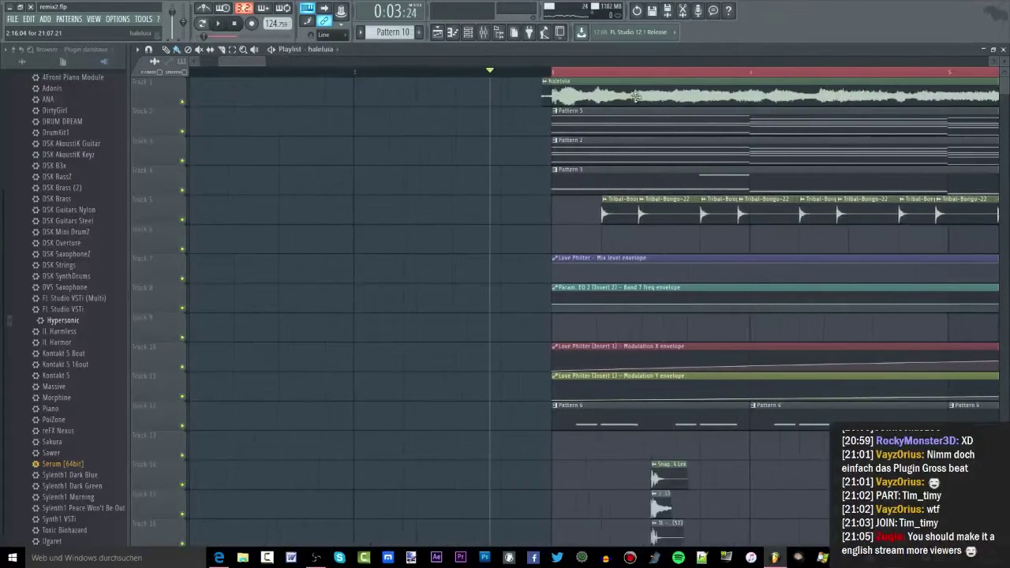
pyautogui.scroll(6, 616, 98)
pyautogui.press('space')
pyautogui.scroll(-3, 552, 96)
pyautogui.press('space')
pyautogui.moveTo(692, 93); pyautogui.dragTo(453, 90)
pyautogui.press('space')
pyautogui.scroll(2, 453, 90)
pyautogui.scroll(2, 454, 89)
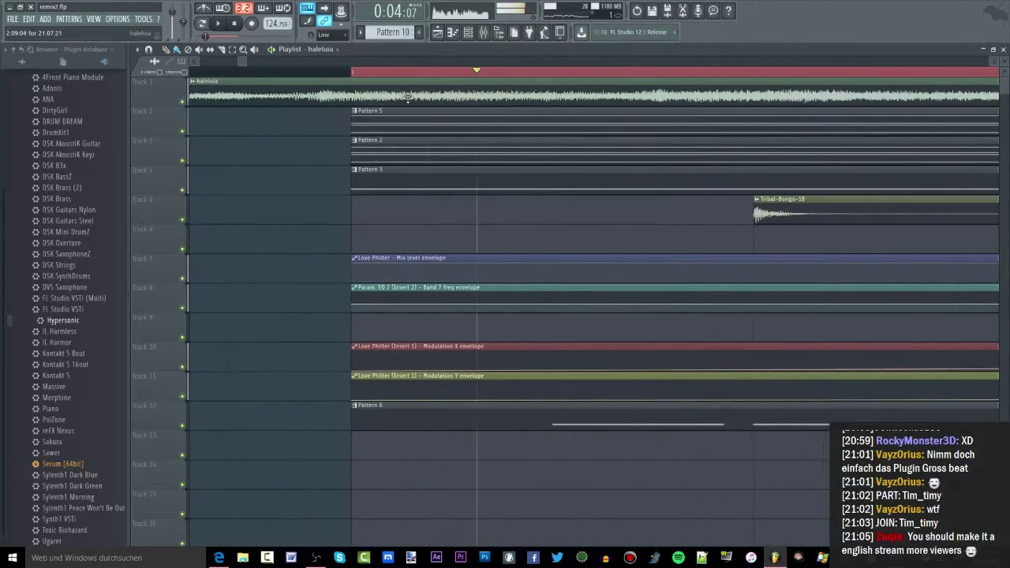
# Step: Fine-adjust the haleluia clip to start at 2:08:23 and listen to its timing against the patterns
pyautogui.press('space')
pyautogui.press('space')
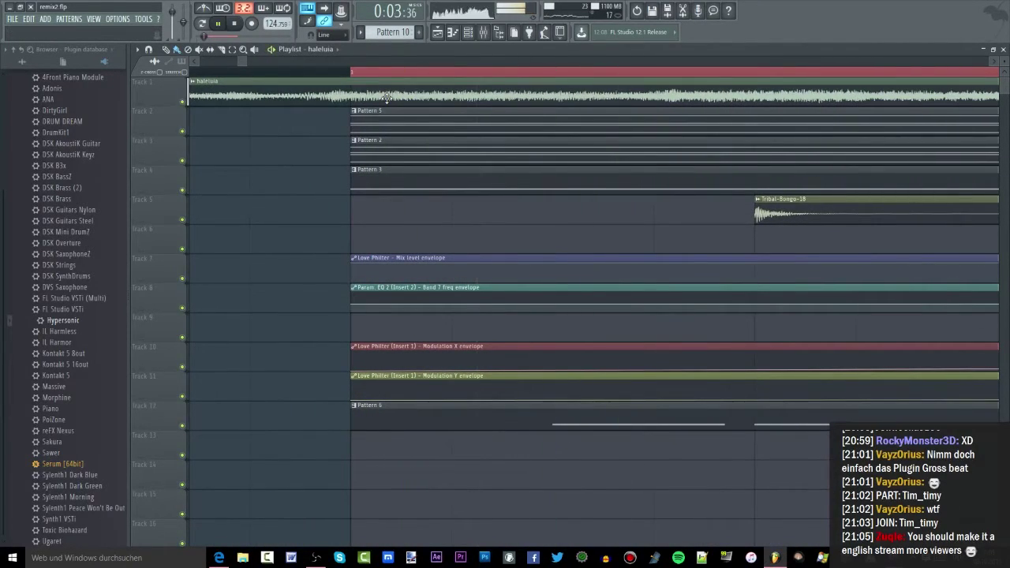
pyautogui.press('space')
pyautogui.press('space')
pyautogui.moveTo(387, 98); pyautogui.dragTo(351, 100)
pyautogui.press('space')
pyautogui.press('space')
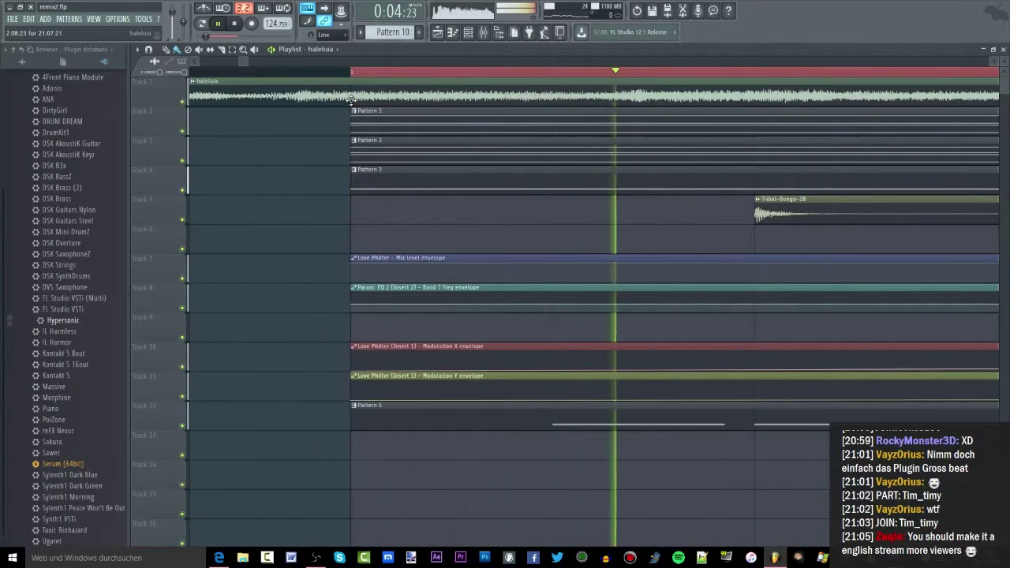
pyautogui.scroll(-7, 351, 100)
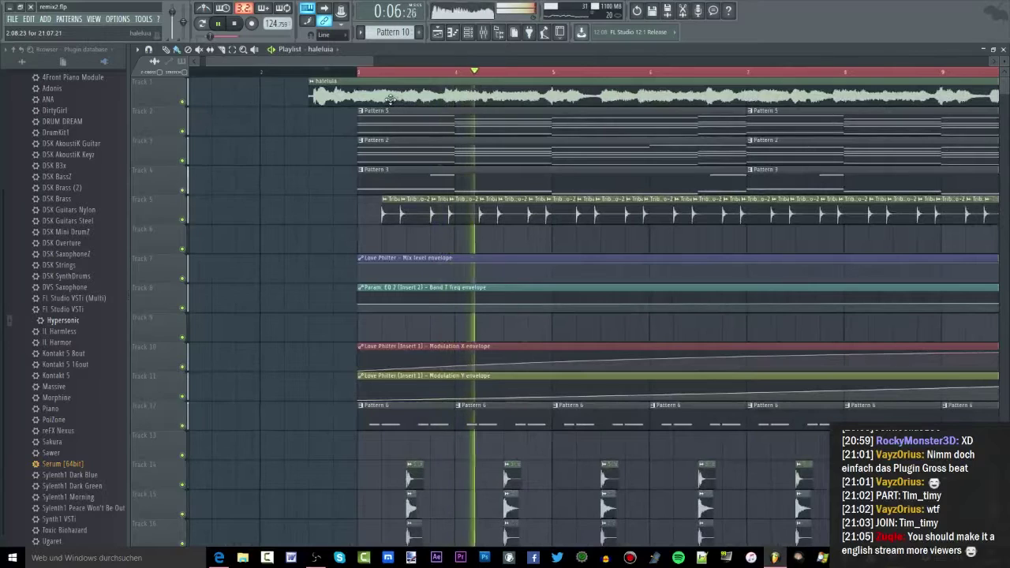
# Step: Stop playback, open Pattern 4's Serum instrument and change its preset to SY Drawbar Organ [ASL]
pyautogui.click(484, 38)
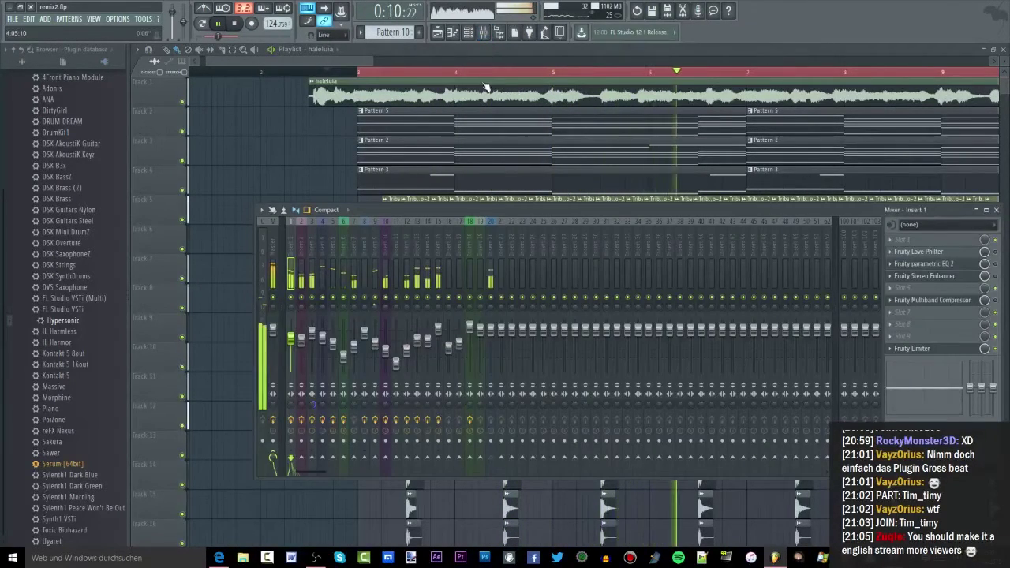
pyautogui.click(545, 147)
pyautogui.press('space')
pyautogui.hotkey('shift', '1')
pyautogui.click(637, 416)
pyautogui.doubleClick(636, 416)
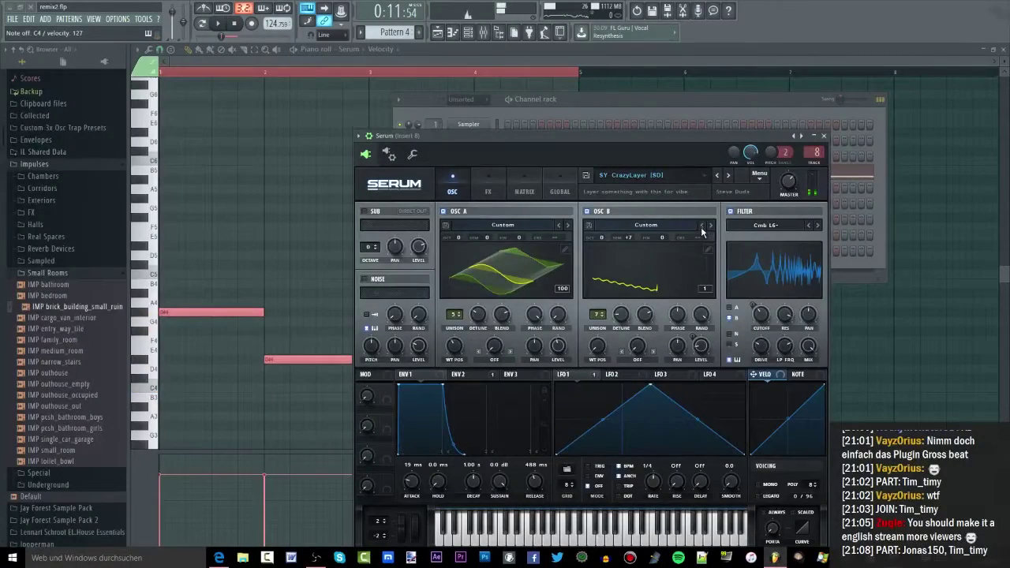
pyautogui.click(729, 176)
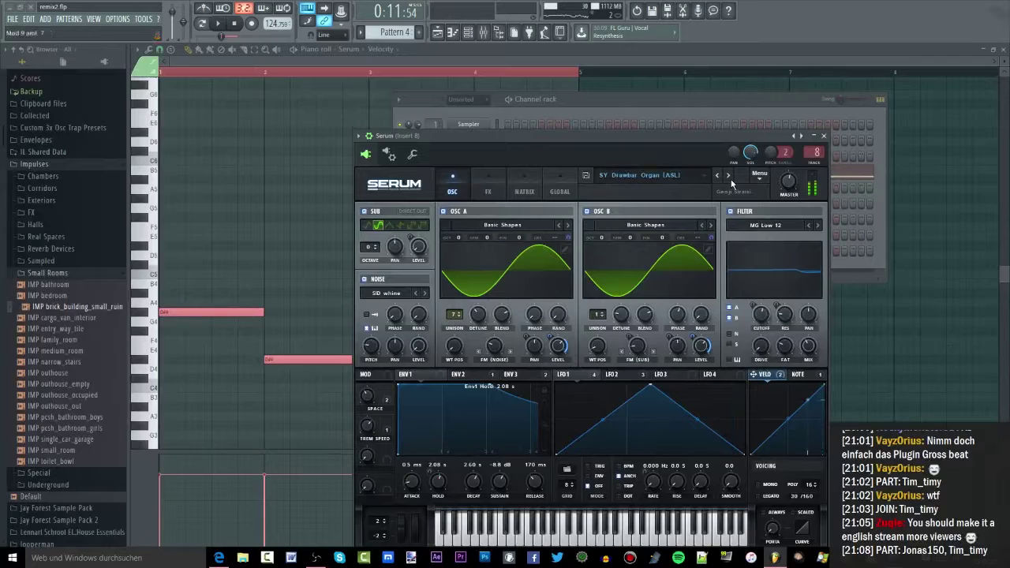
# Step: Check the effects on Serum's mixer track Insert 8 and audition the SY Drawbar Organ [ASL] preset
pyautogui.press('F9')
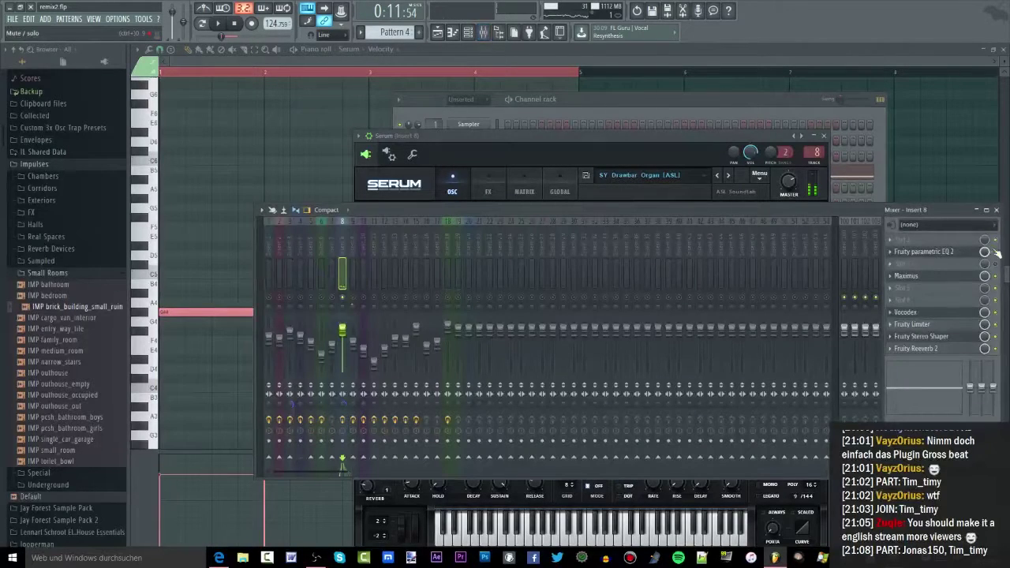
pyautogui.click(736, 192)
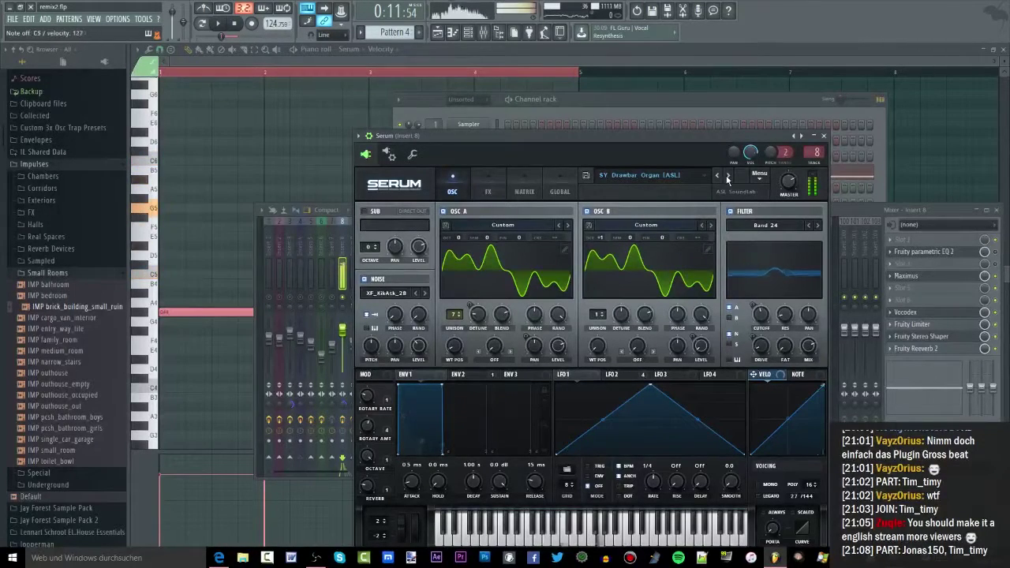
pyautogui.press('F9')
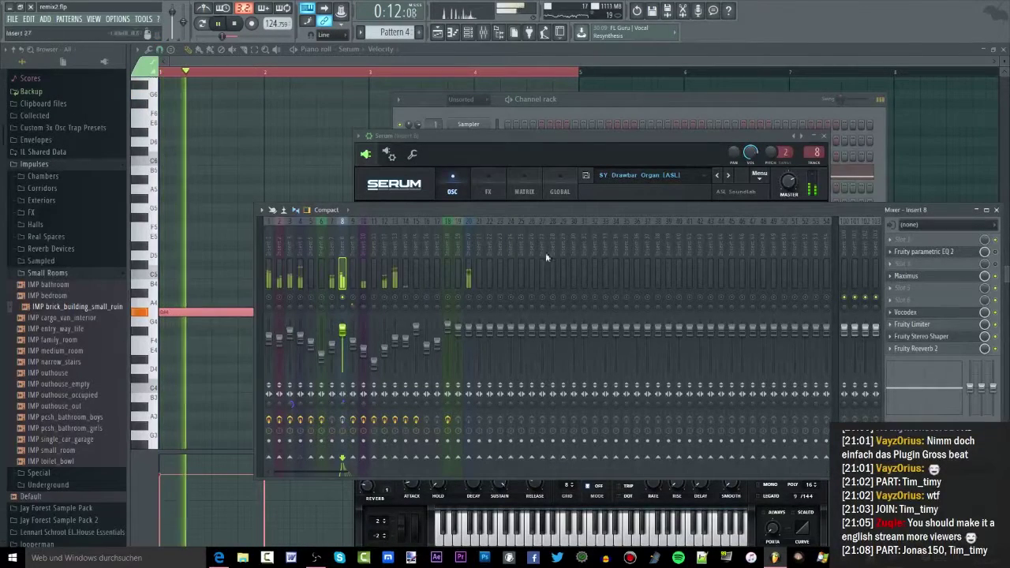
pyautogui.click(626, 190)
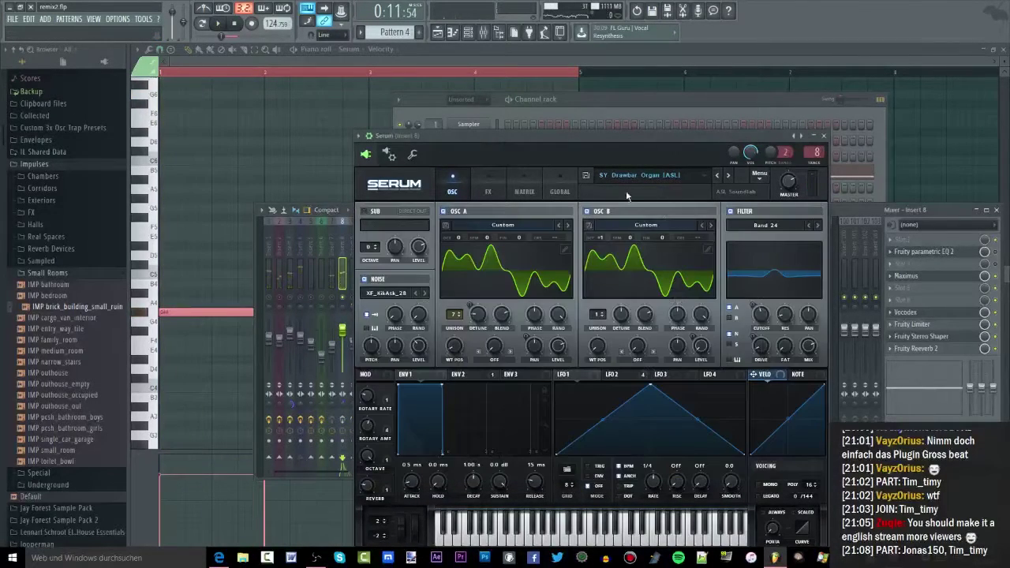
# Step: Audition successive Serum presets such as SY Flic [GS] up to SY Glossy [PL] and slightly lower Insert 8's mixer volume
pyautogui.click(727, 175)
pyautogui.click(727, 175)
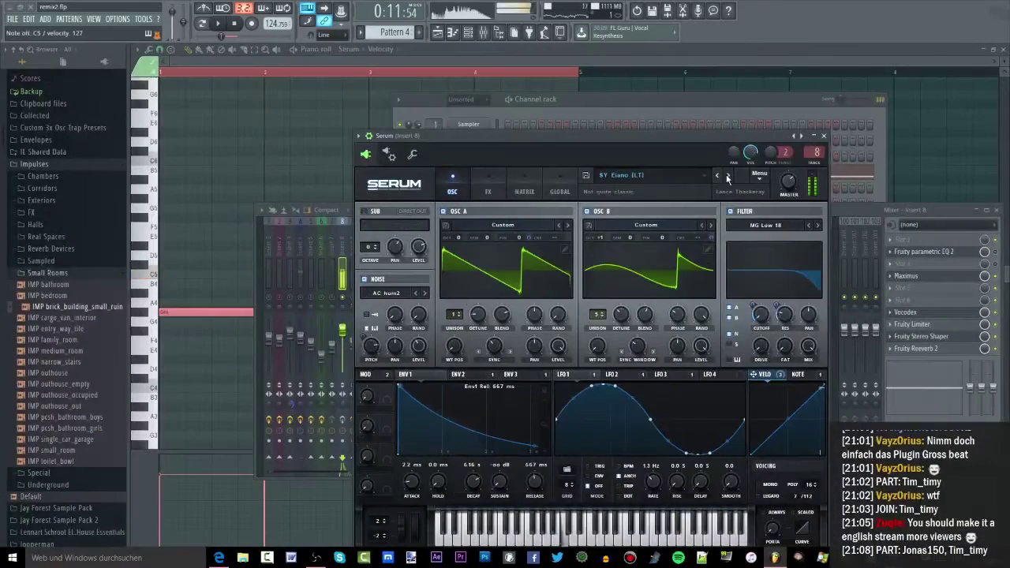
pyautogui.click(727, 179)
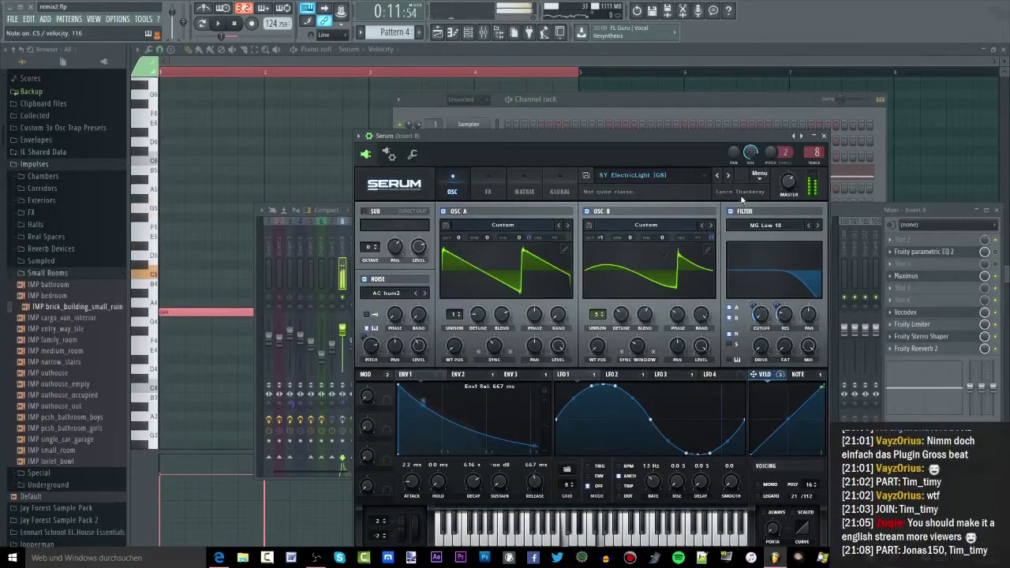
pyautogui.click(726, 176)
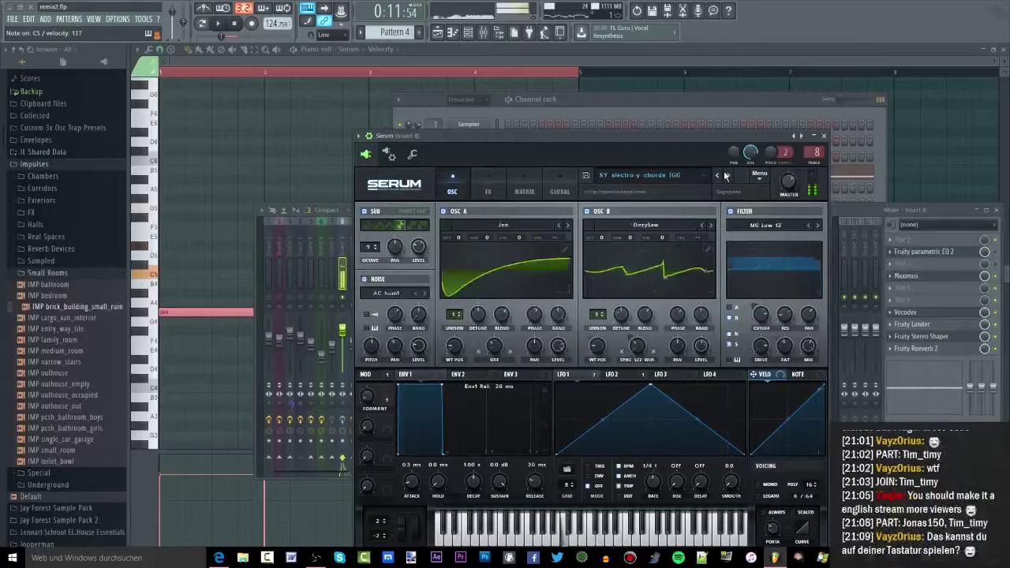
pyautogui.click(725, 175)
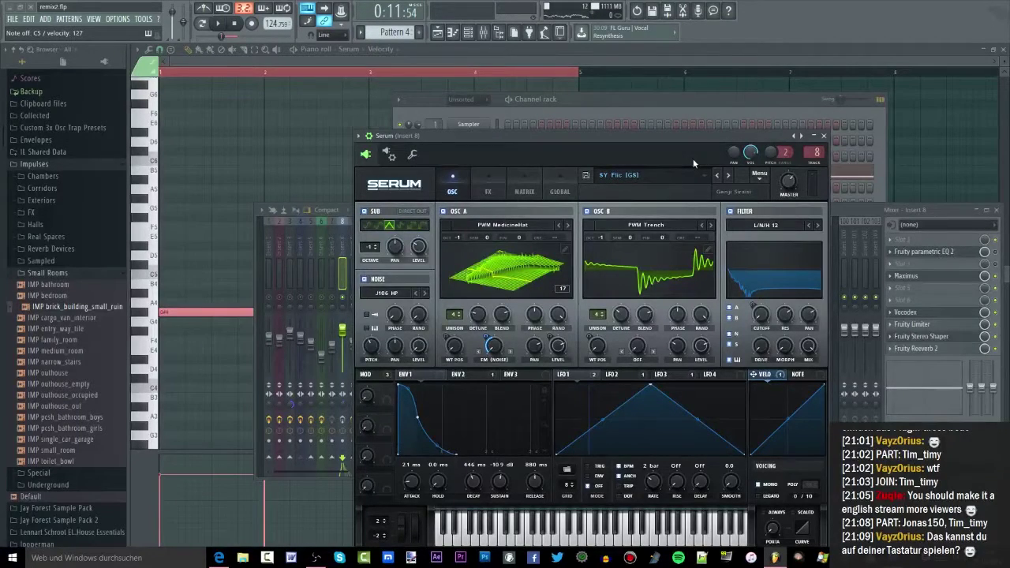
pyautogui.click(729, 175)
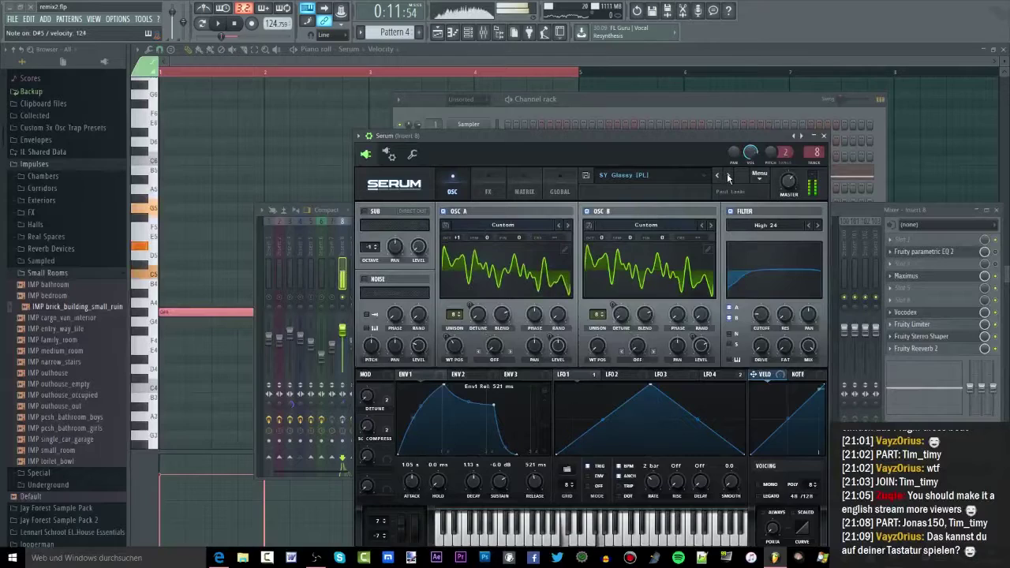
pyautogui.moveTo(342, 331); pyautogui.dragTo(343, 341)
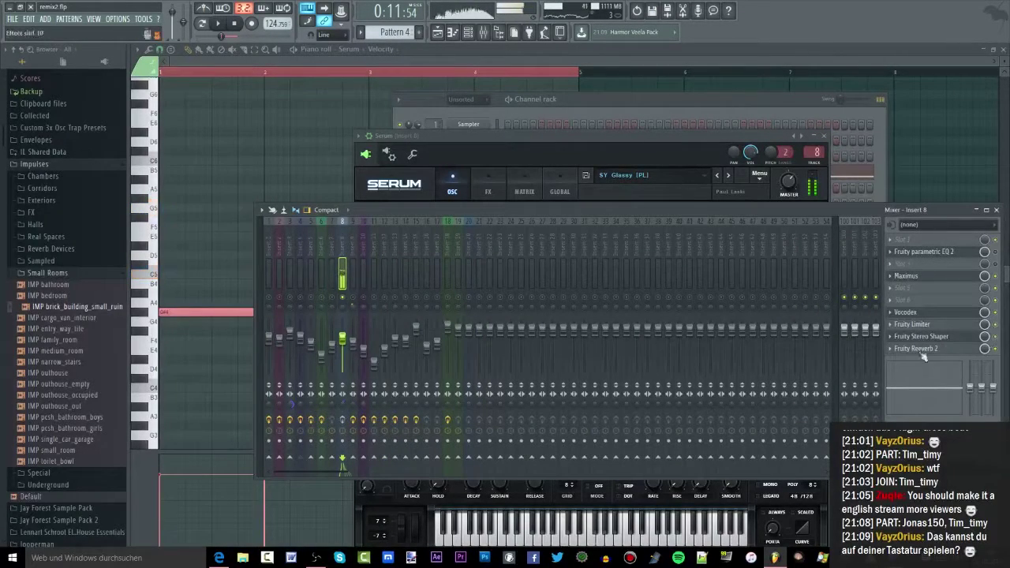
# Step: Step through further Serum presets such as SY ModSync 2 [GS], select SY Monotone [CFA] and test it with notes
pyautogui.click(729, 176)
pyautogui.click(731, 177)
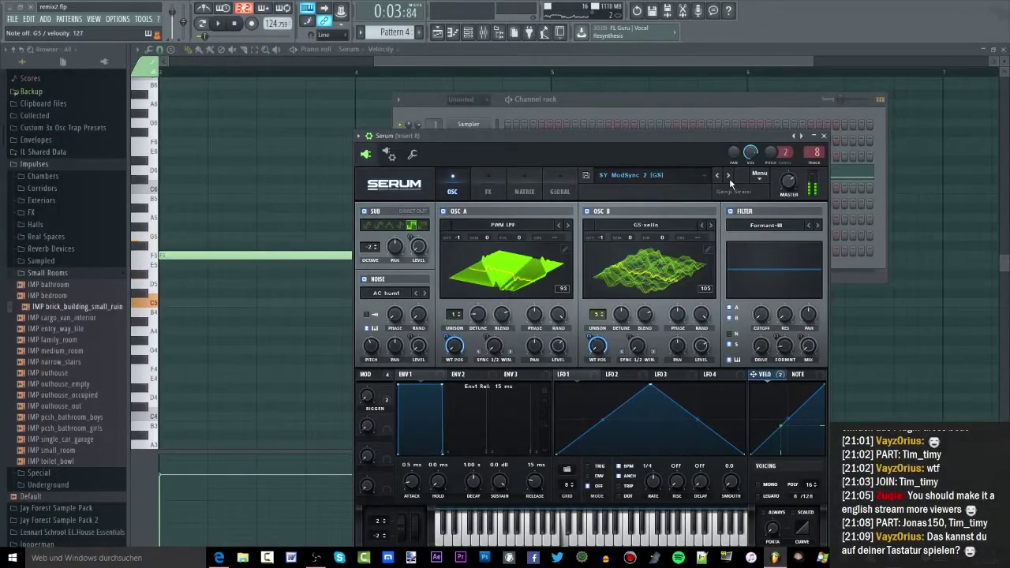
pyautogui.click(730, 182)
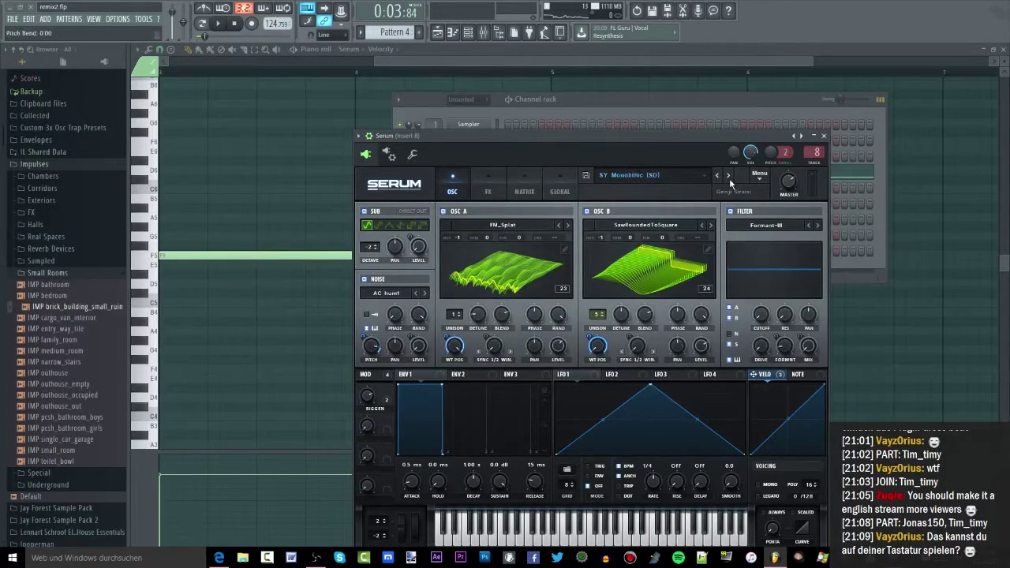
pyautogui.click(729, 178)
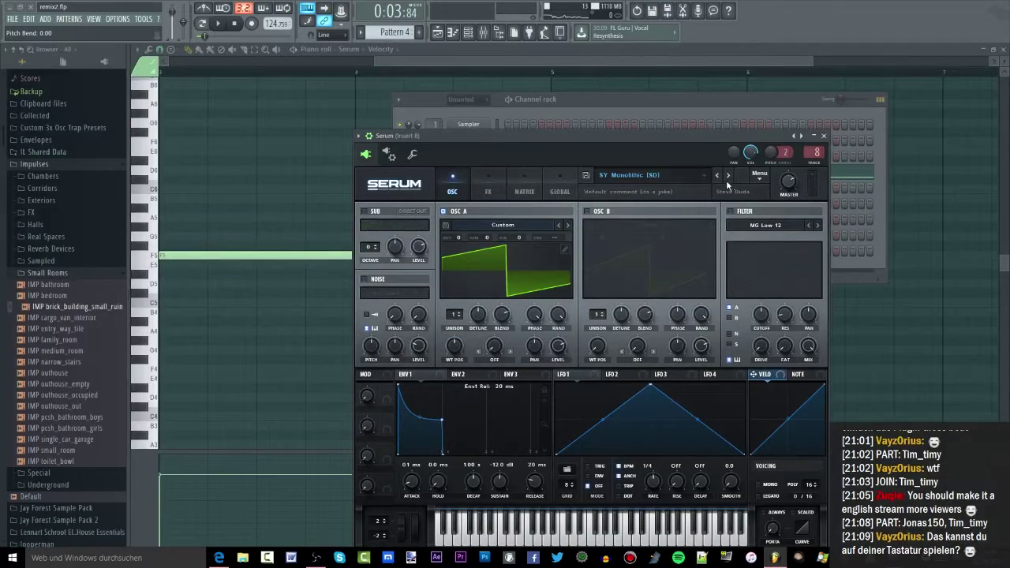
pyautogui.click(731, 177)
pyautogui.click(718, 176)
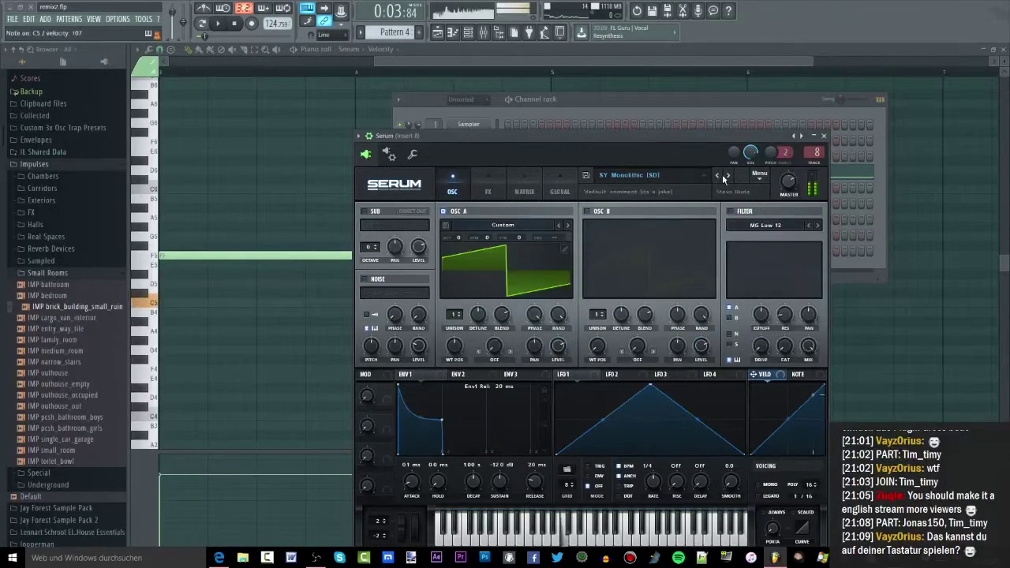
pyautogui.click(727, 177)
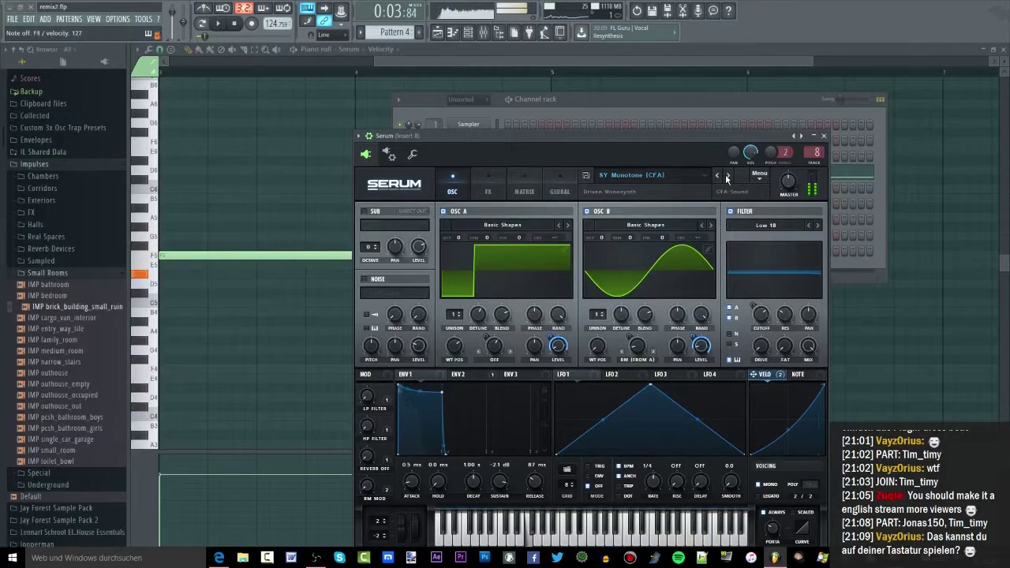
pyautogui.press('q')
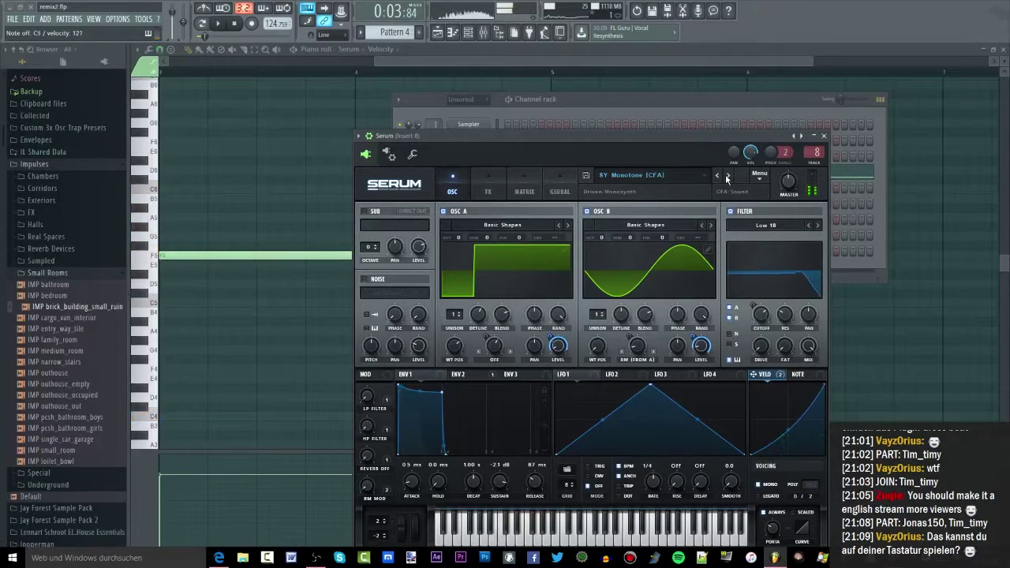
# Step: Cut the existing Serum notes from Pattern 4 in the channel rack and play the arrangement briefly
pyautogui.click(437, 32)
pyautogui.click(467, 32)
pyautogui.rightClick(468, 172)
pyautogui.click(616, 193)
pyautogui.press('space')
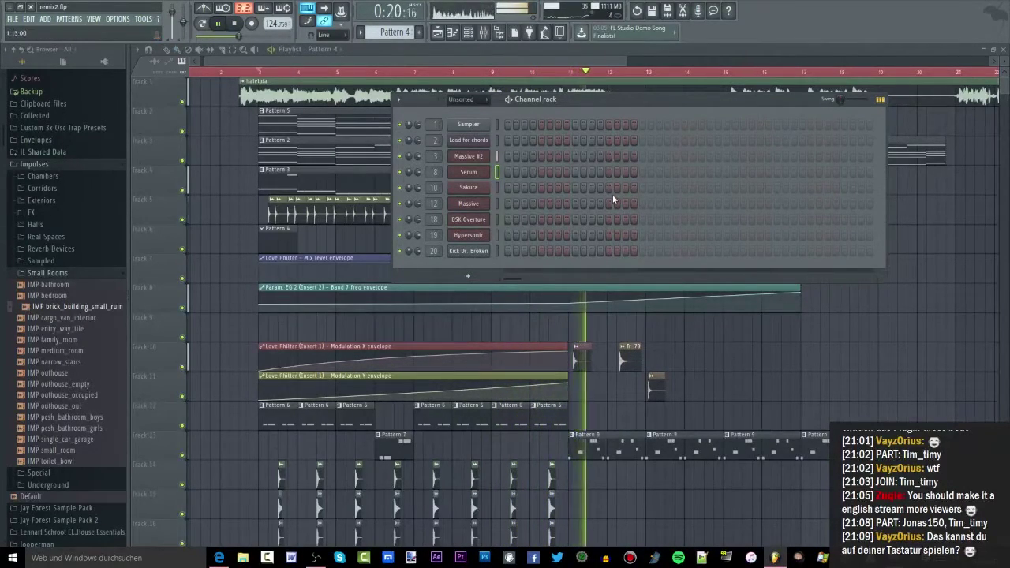
pyautogui.press('space')
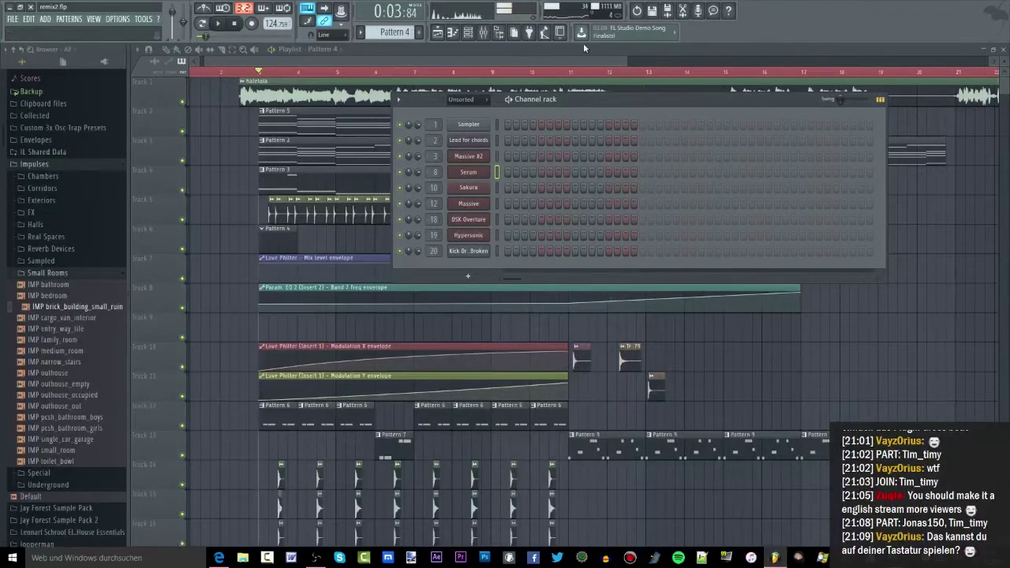
# Step: Set the playlist's time selection to bars 3 to 11 and play it while practising a Serum melody
pyautogui.press('F6')
pyautogui.scroll(-2, 876, 90)
pyautogui.moveTo(823, 72); pyautogui.dragTo(465, 71)
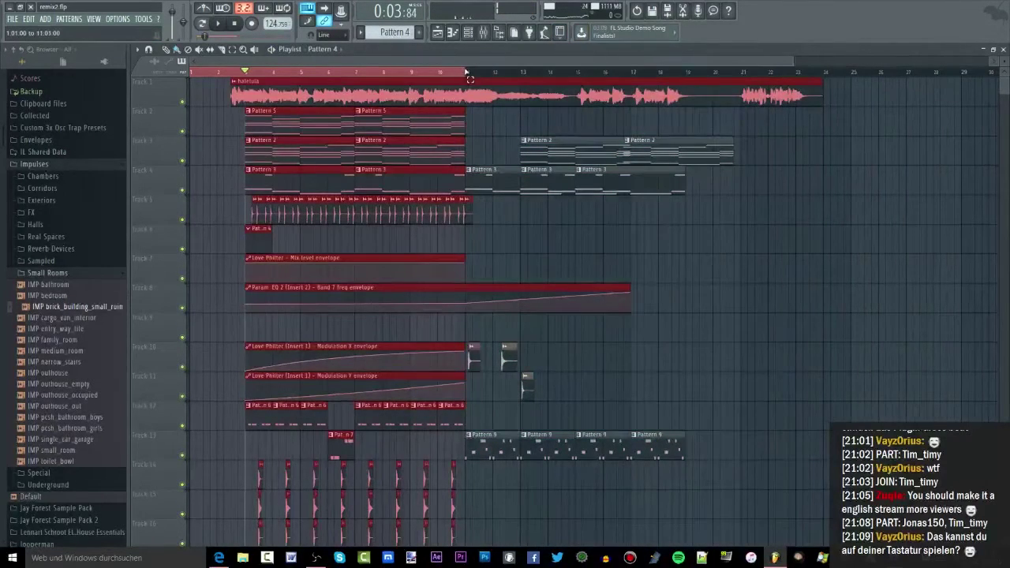
pyautogui.click(690, 279)
pyautogui.press('space')
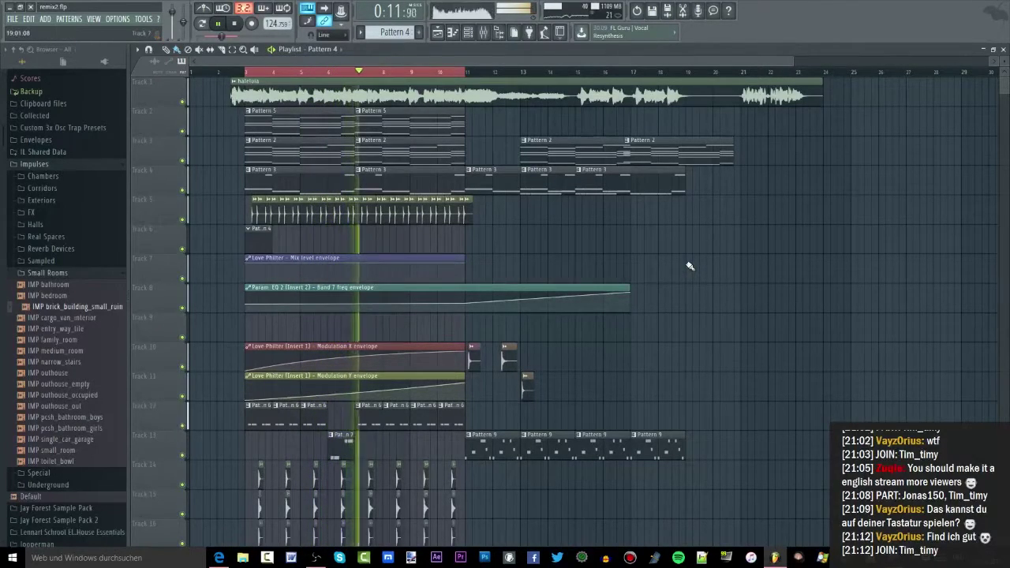
pyautogui.press('space')
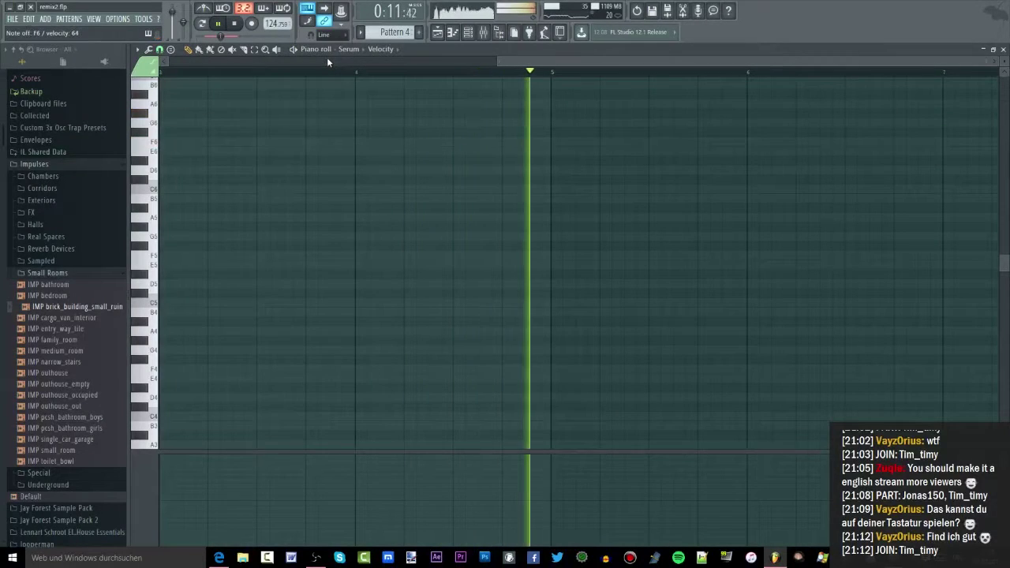
pyautogui.press('space')
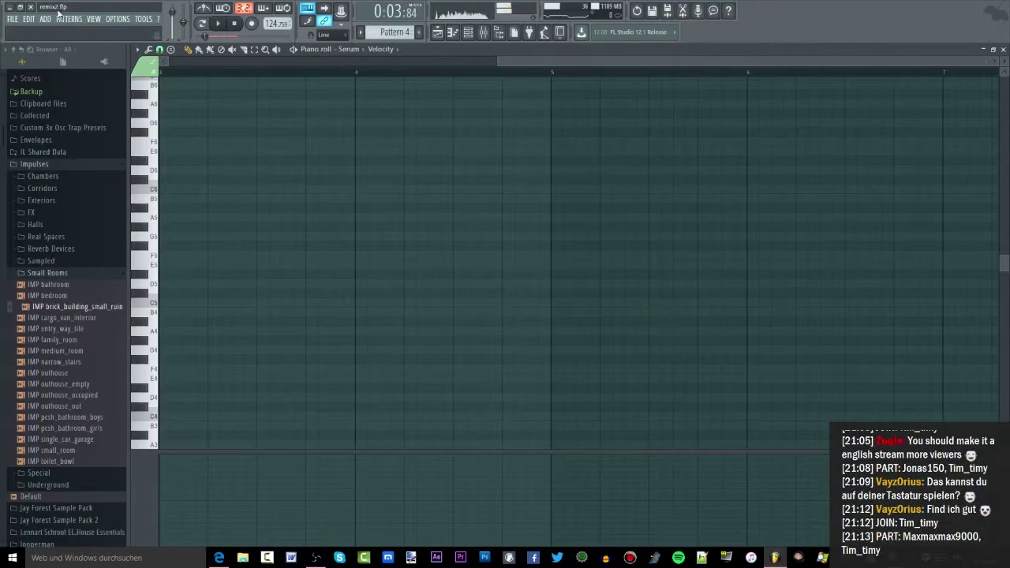
# Step: Bring up the channel rack over the playlist and arm recording with the Everything option
pyautogui.scroll(-3, 411, 216)
pyautogui.scroll(-1, 456, 169)
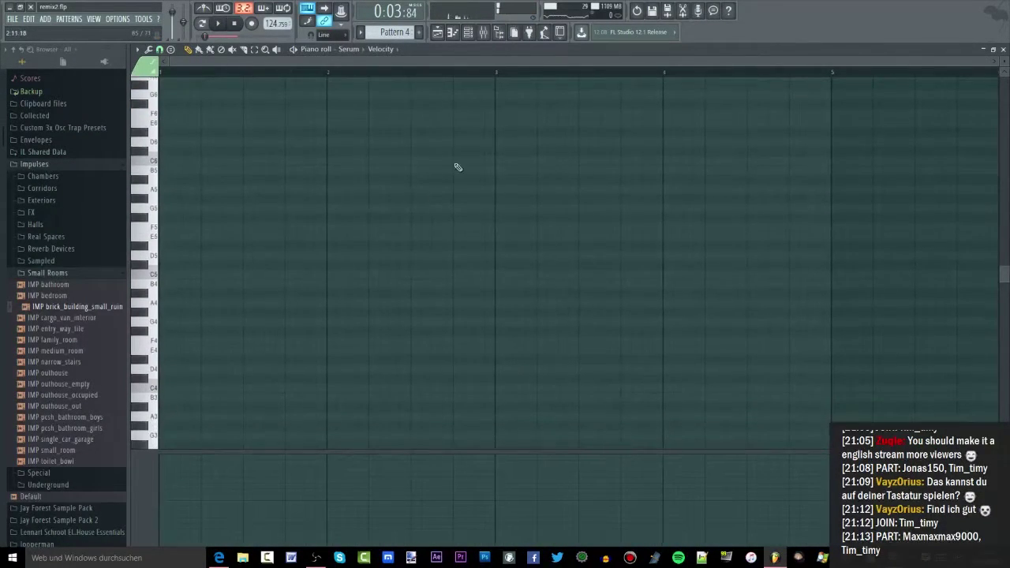
pyautogui.click(484, 32)
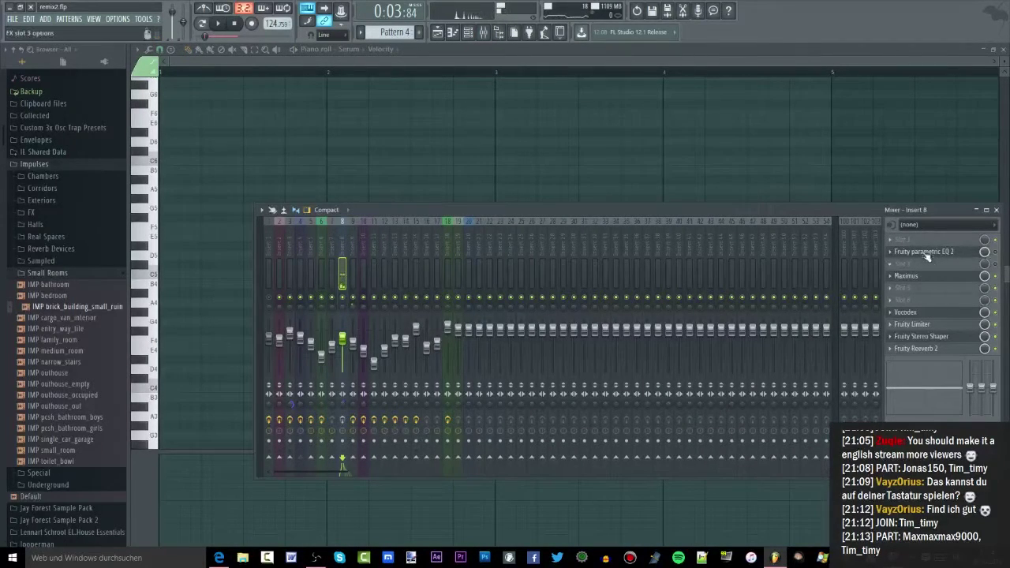
pyautogui.click(458, 33)
pyautogui.click(469, 32)
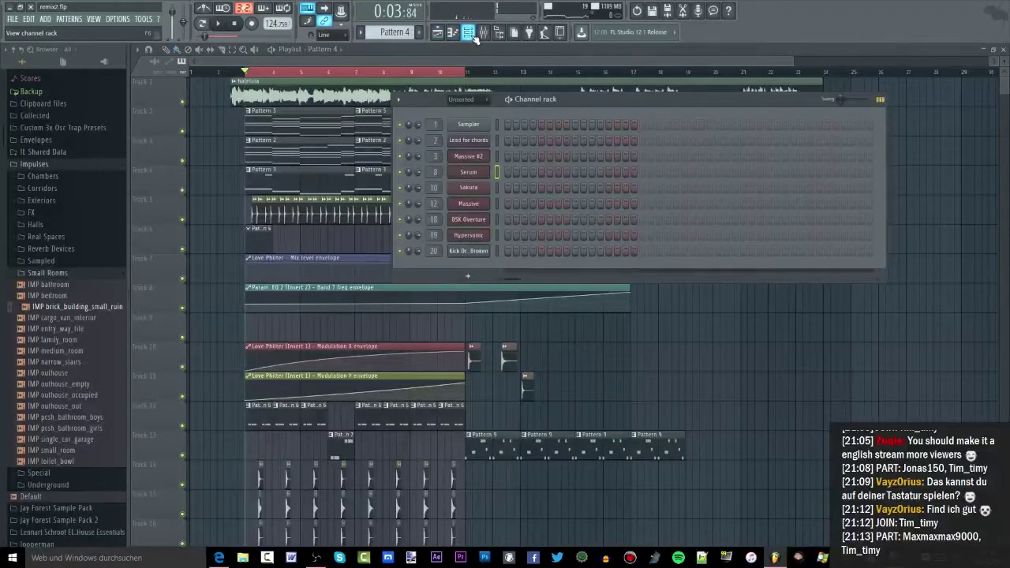
pyautogui.click(252, 23)
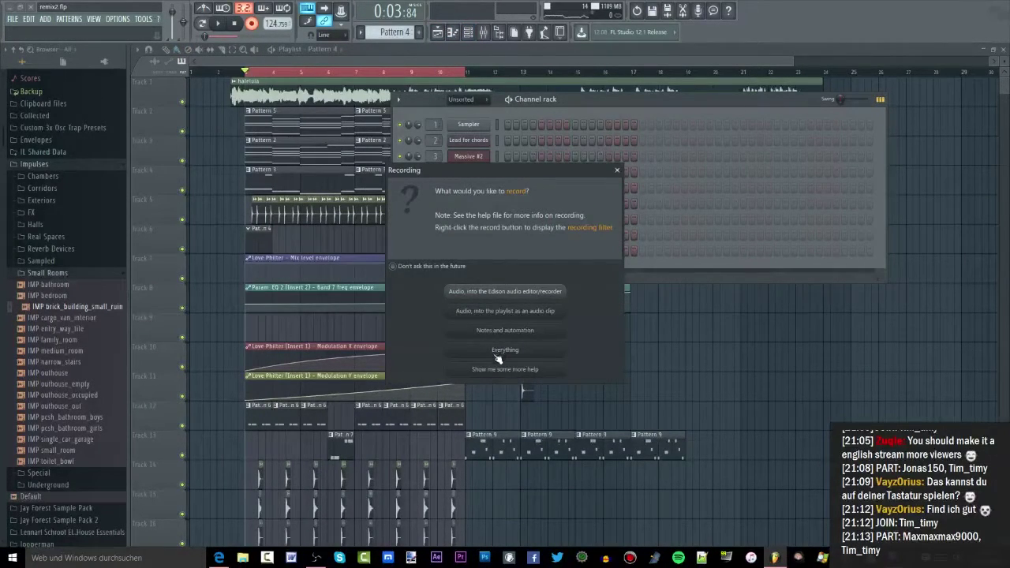
pyautogui.click(467, 355)
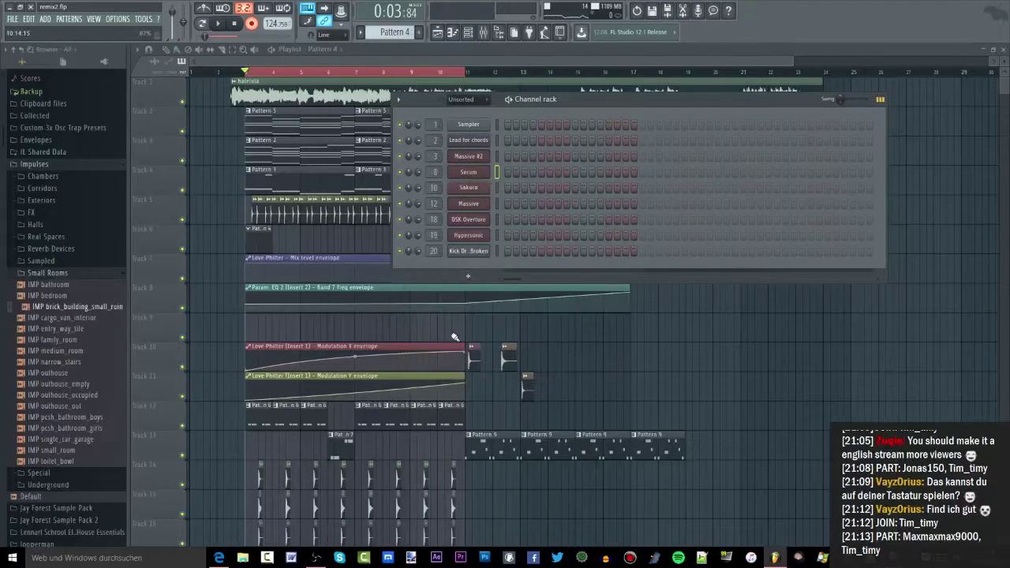
# Step: Record a first Serum melody take into Pattern 4 from bar 3 and cut its notes
pyautogui.click(220, 25)
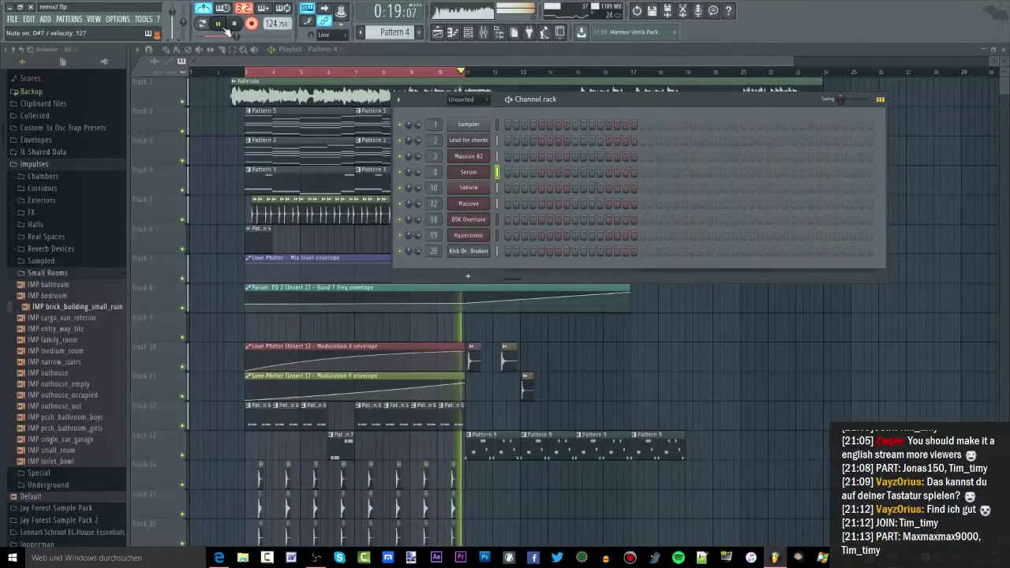
pyautogui.press('space')
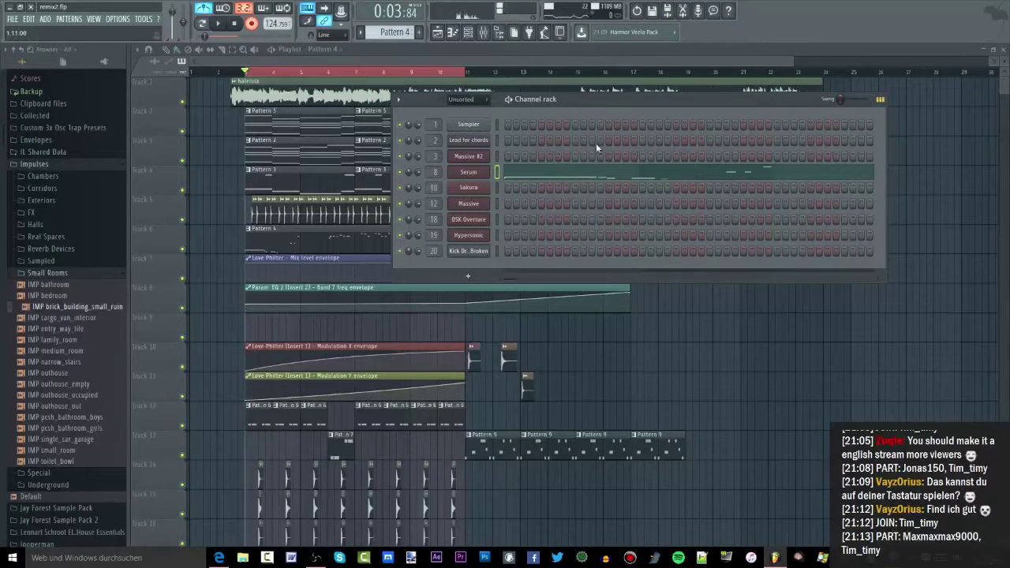
pyautogui.rightClick(488, 168)
pyautogui.click(584, 172)
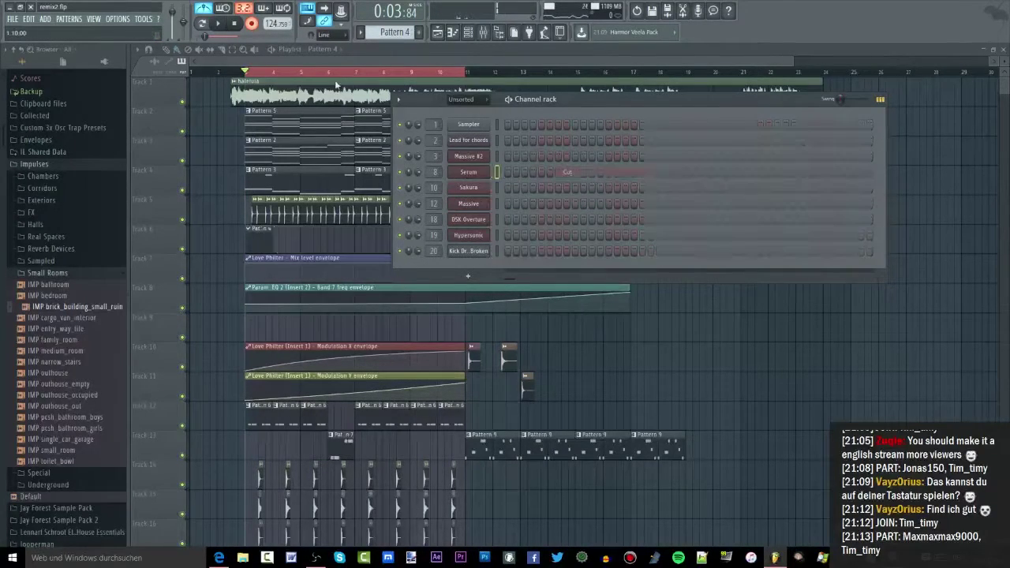
# Step: Record a new Serum melody take into Pattern 4 from bar 3 to near bar 11
pyautogui.click(219, 25)
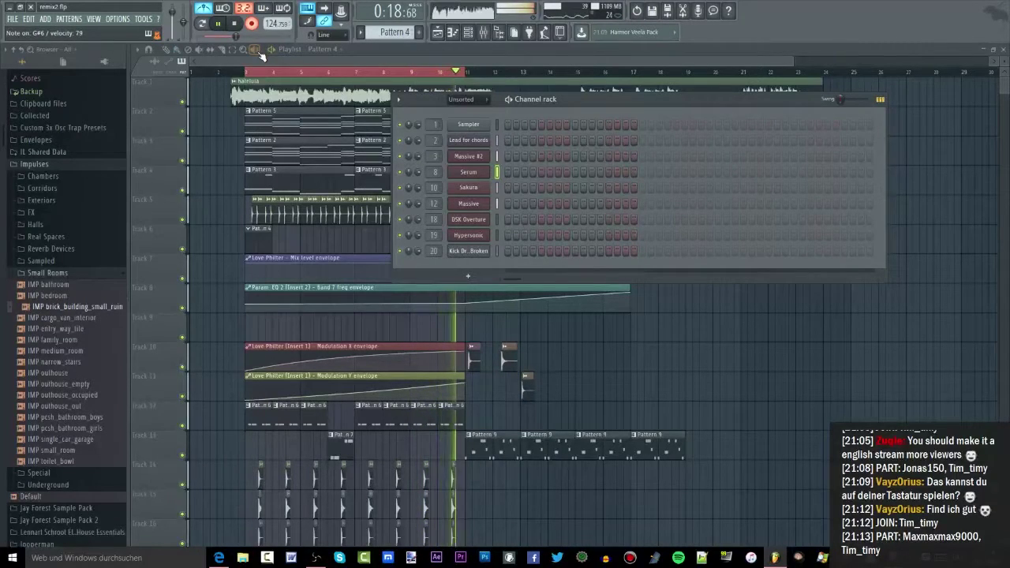
pyautogui.press('space')
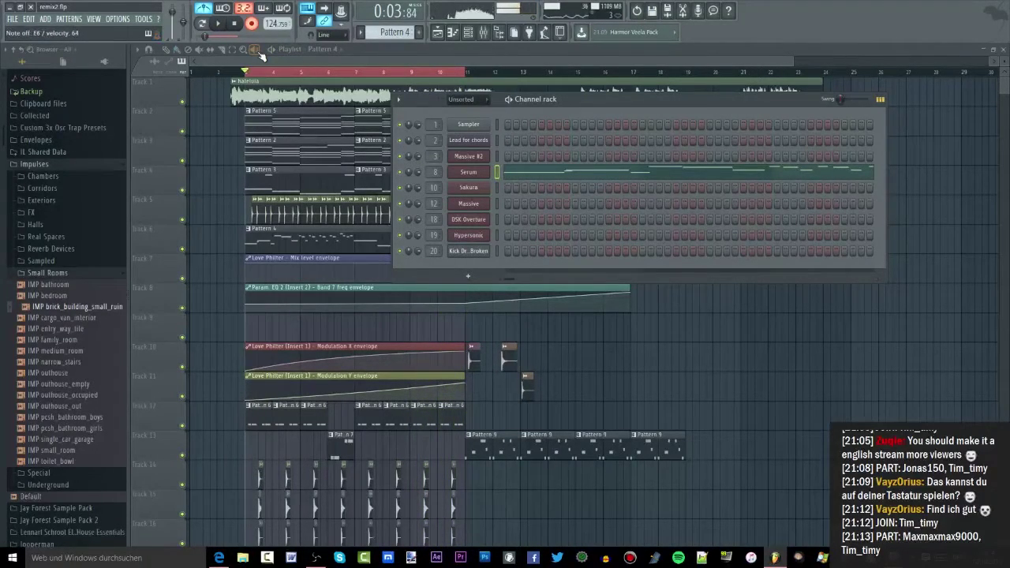
# Step: Turn off recording and open Serum's newly recorded Pattern 4 notes in the piano roll
pyautogui.press('space')
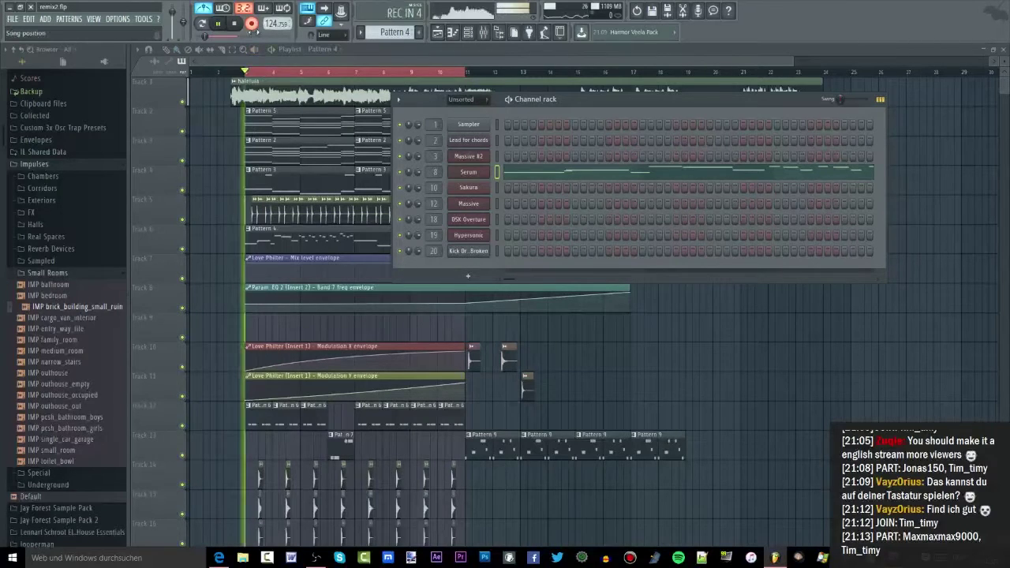
pyautogui.click(251, 23)
pyautogui.press('space')
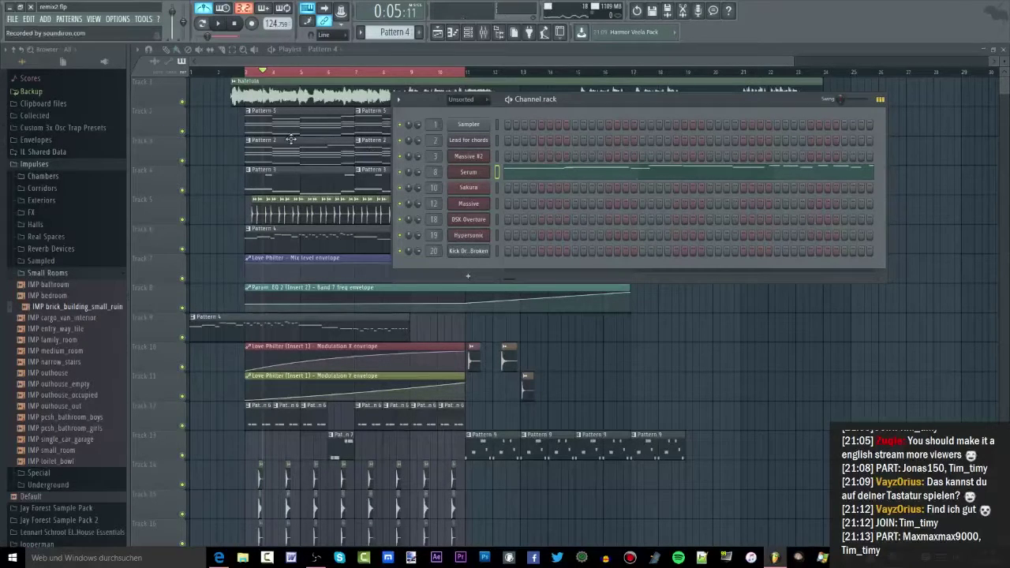
pyautogui.click(598, 174)
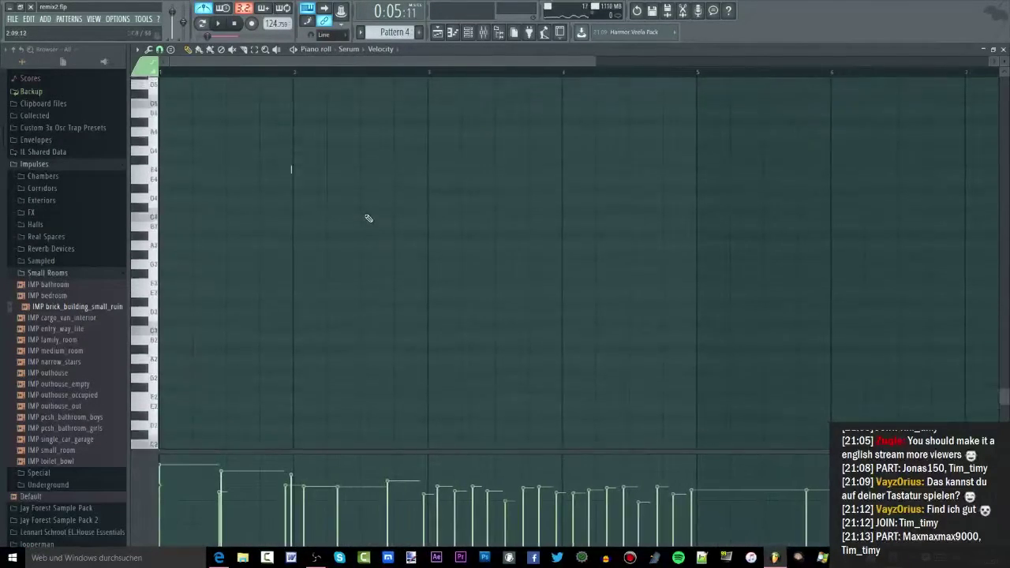
# Step: Arm recording with the Everything option and record a fresh Serum melody take into Pattern 4 from the pattern's start
pyautogui.scroll(5, 262, 313)
pyautogui.scroll(-6, 300, 354)
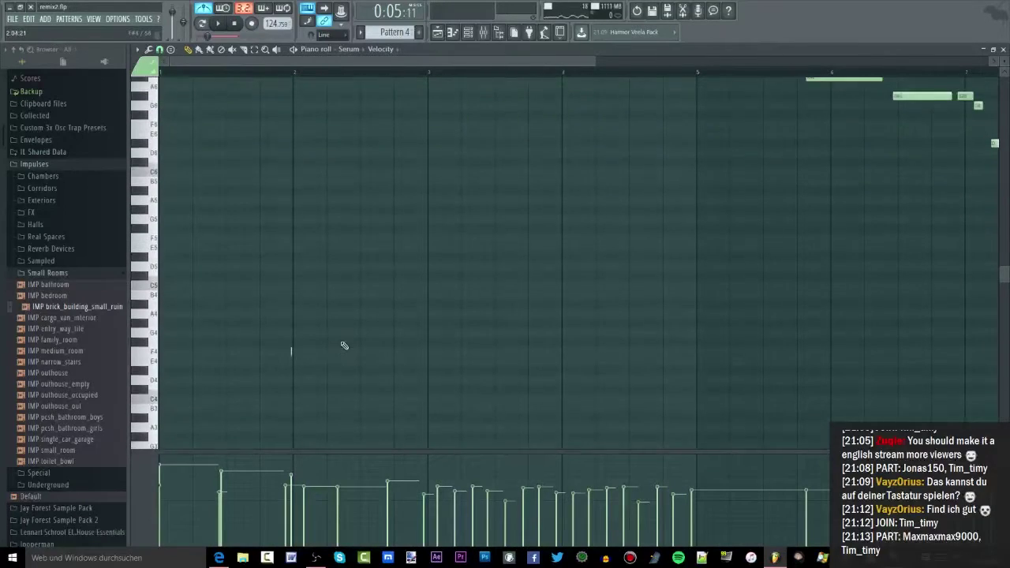
pyautogui.scroll(5, 326, 327)
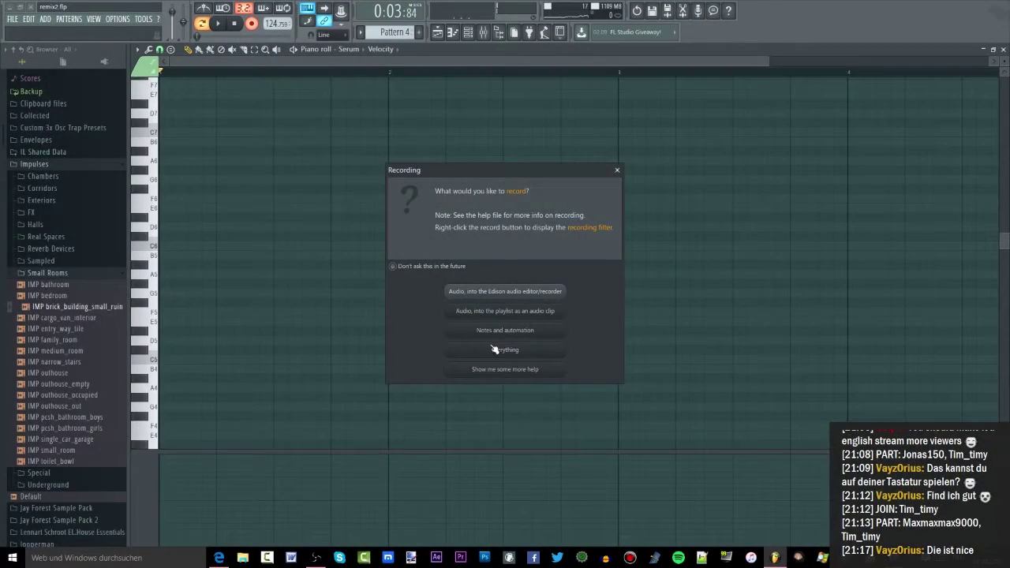
pyautogui.click(491, 349)
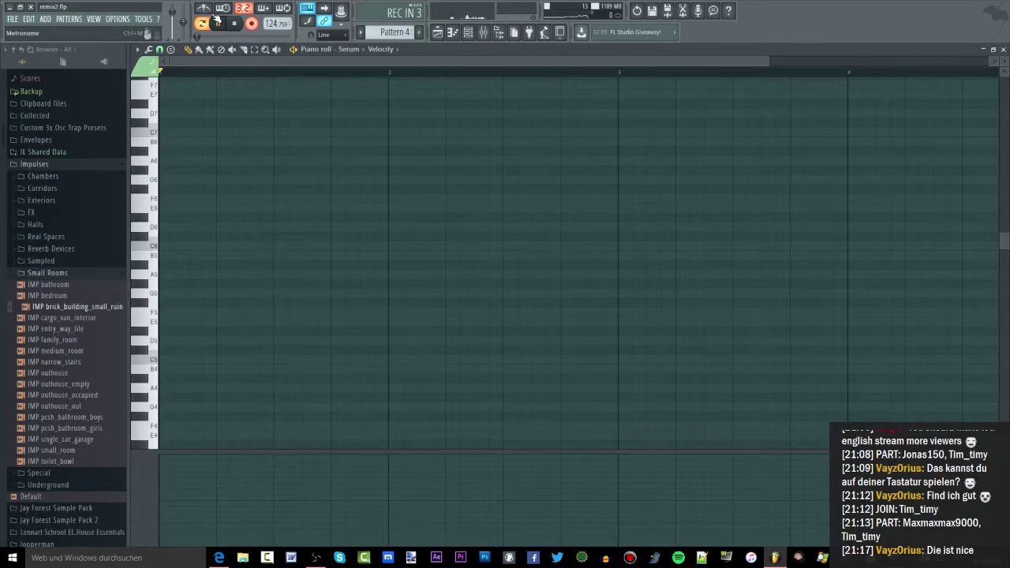
pyautogui.press('q')
pyautogui.press('space')
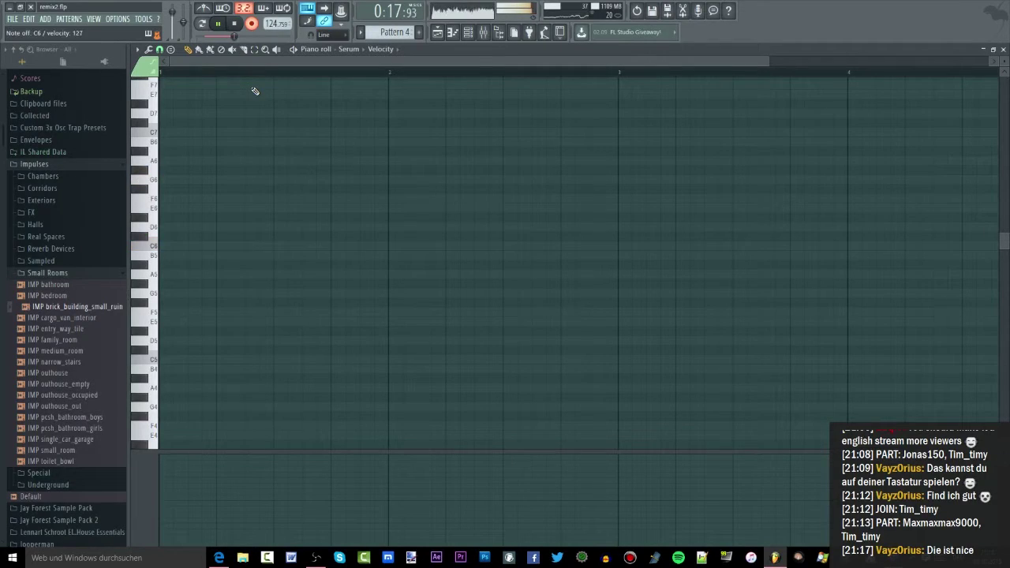
pyautogui.press('space')
pyautogui.hotkey('ctrl', 'z')
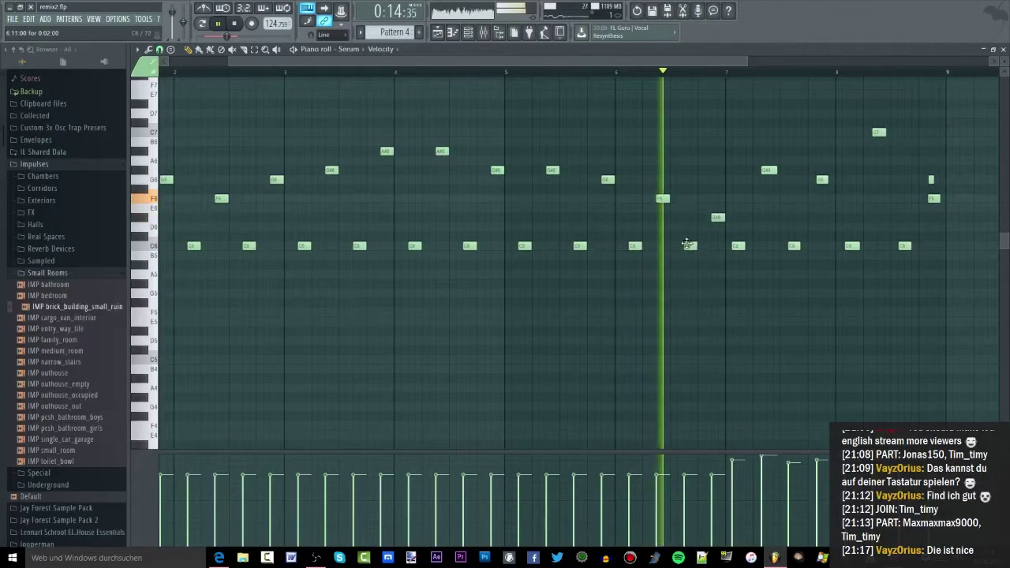
# Step: Move both C6 notes in bar 7 of the Serum melody down to A#5
pyautogui.scroll(-2, 689, 244)
pyautogui.scroll(3, 679, 246)
pyautogui.press('space')
pyautogui.moveTo(790, 244); pyautogui.dragTo(527, 273)
pyautogui.press('space')
pyautogui.moveTo(588, 245); pyautogui.dragTo(596, 264)
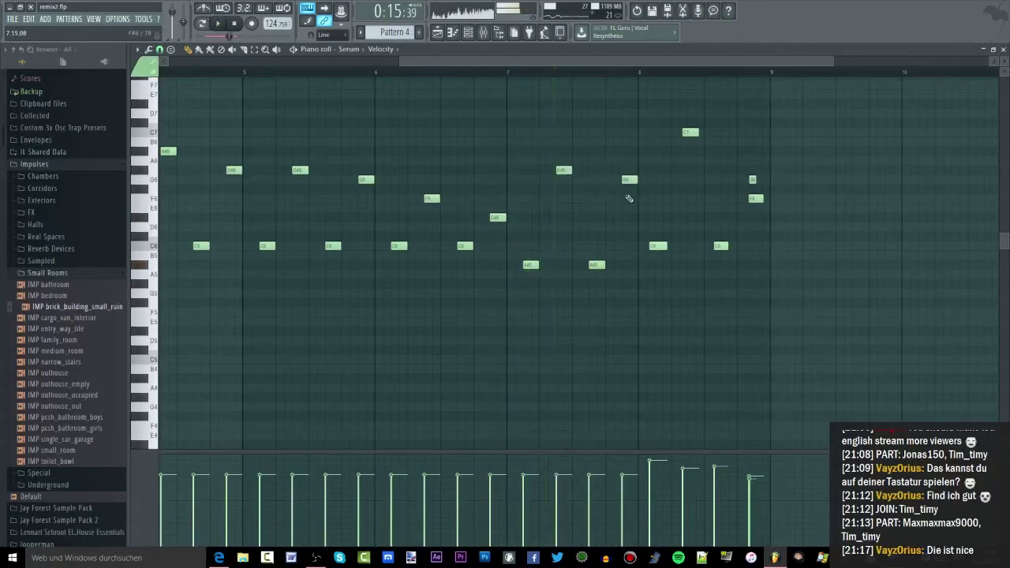
# Step: Realign the bar 8 C6 and C7 notes to the grid and replace the two closing notes with one G6
pyautogui.click(660, 245)
pyautogui.rightClick(689, 133)
pyautogui.click(693, 132)
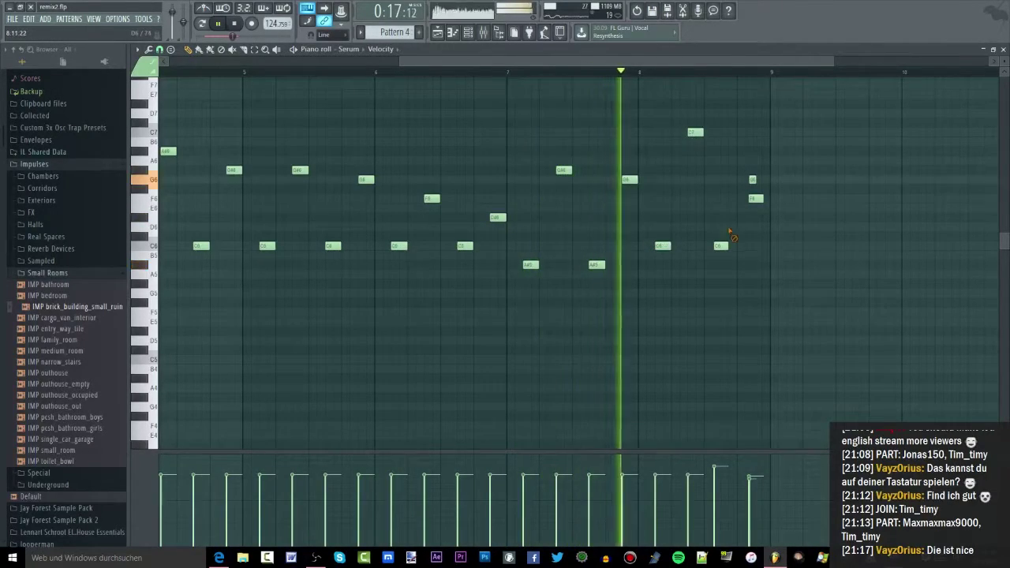
pyautogui.rightClick(723, 246)
pyautogui.click(730, 245)
pyautogui.rightClick(755, 198)
pyautogui.rightClick(752, 180)
pyautogui.click(756, 180)
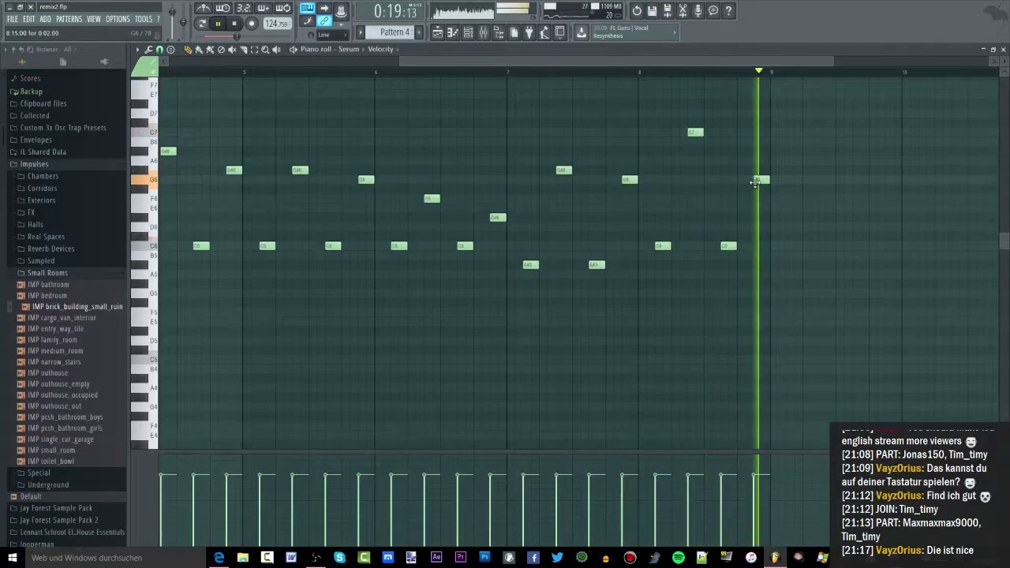
# Step: Raise the last note of bar 8 to D#7 and the C6 just before it to D#6
pyautogui.moveTo(757, 181); pyautogui.dragTo(761, 109)
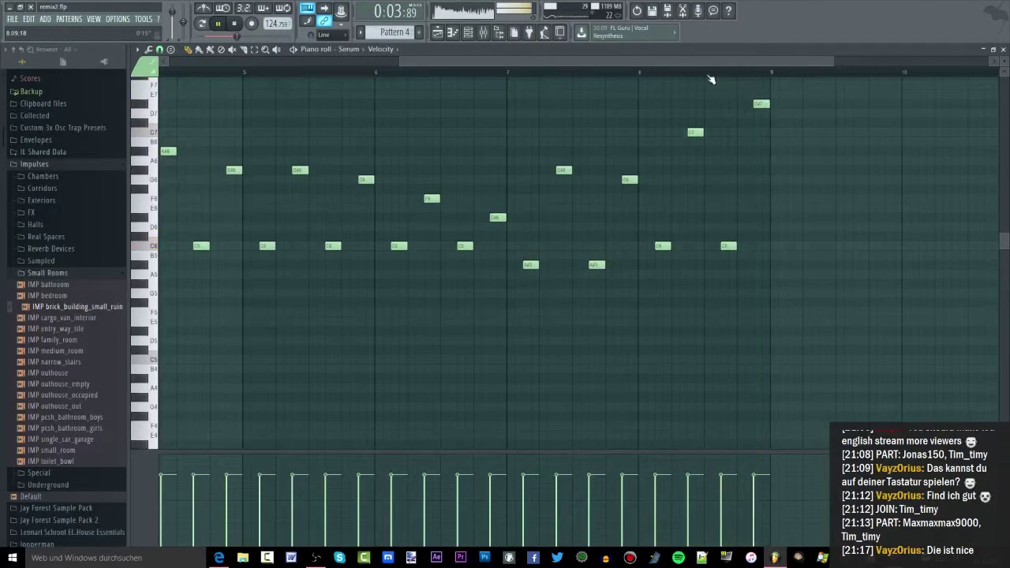
pyautogui.press('space')
pyautogui.press('space')
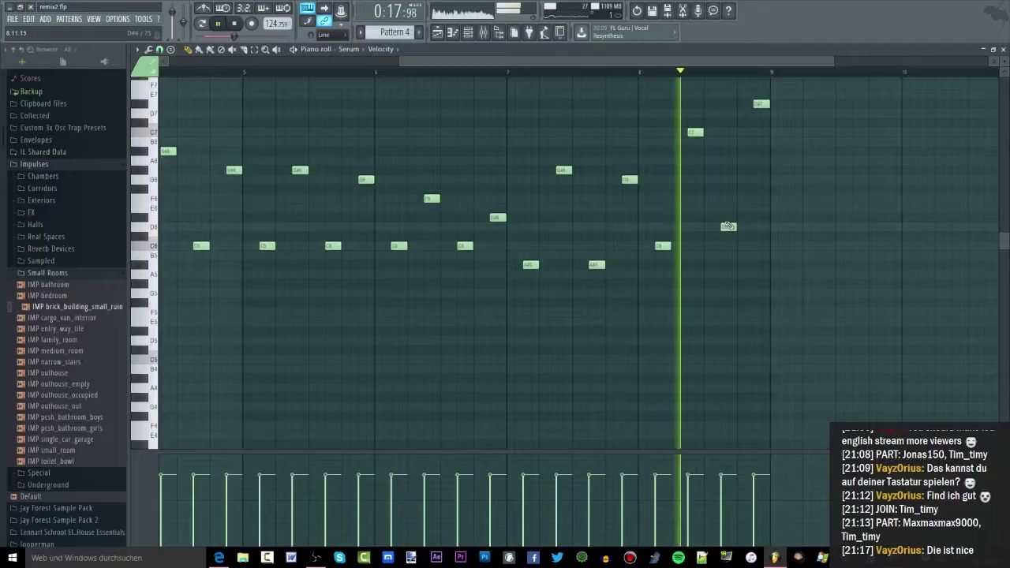
pyautogui.press('space')
# Step: Lower the G6 at the end of bar 2 and raise the last C6 in bar 4, both to D#6
pyautogui.scroll(-3, 620, 187)
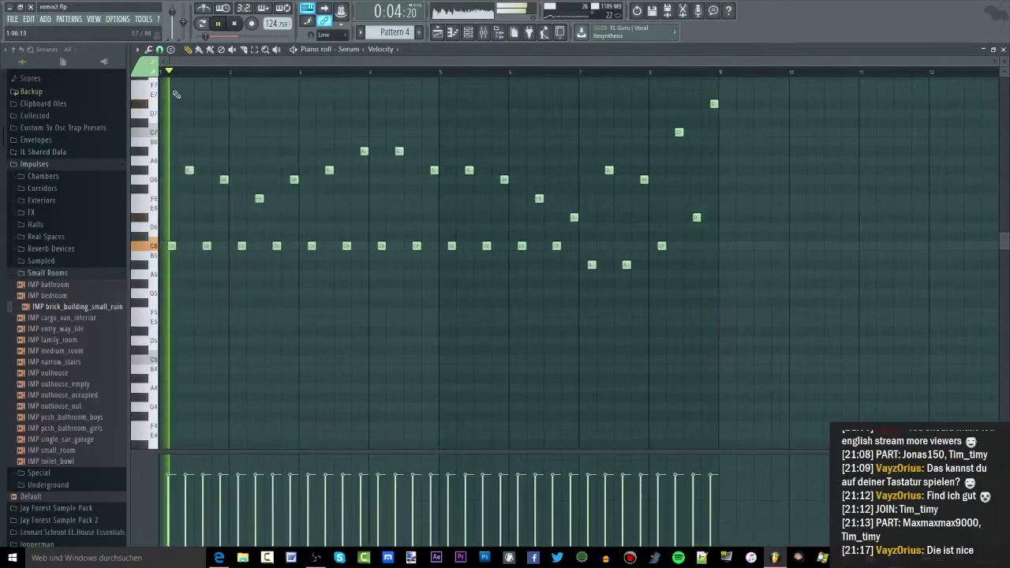
pyautogui.scroll(1, 231, 231)
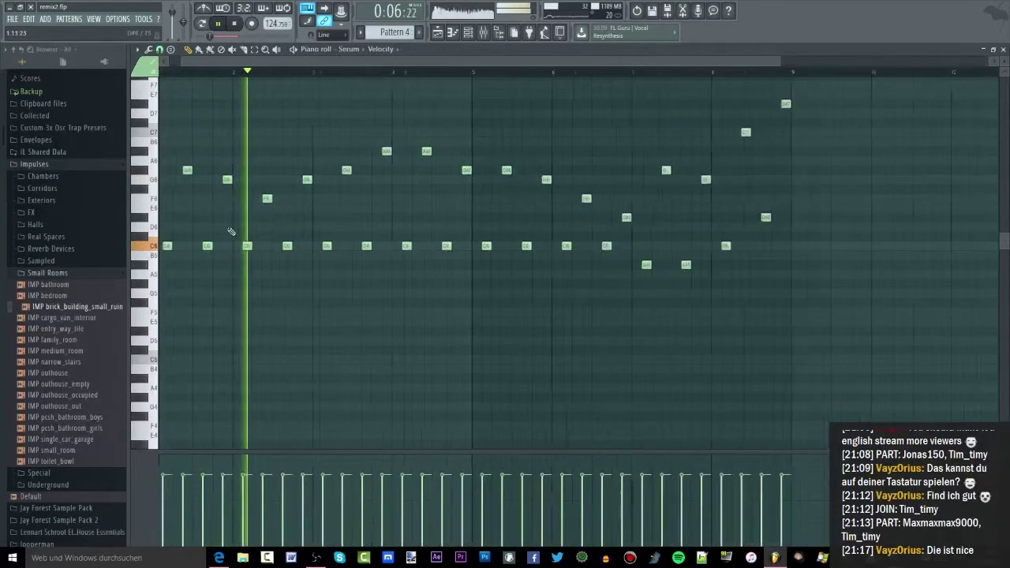
pyautogui.scroll(1, 231, 231)
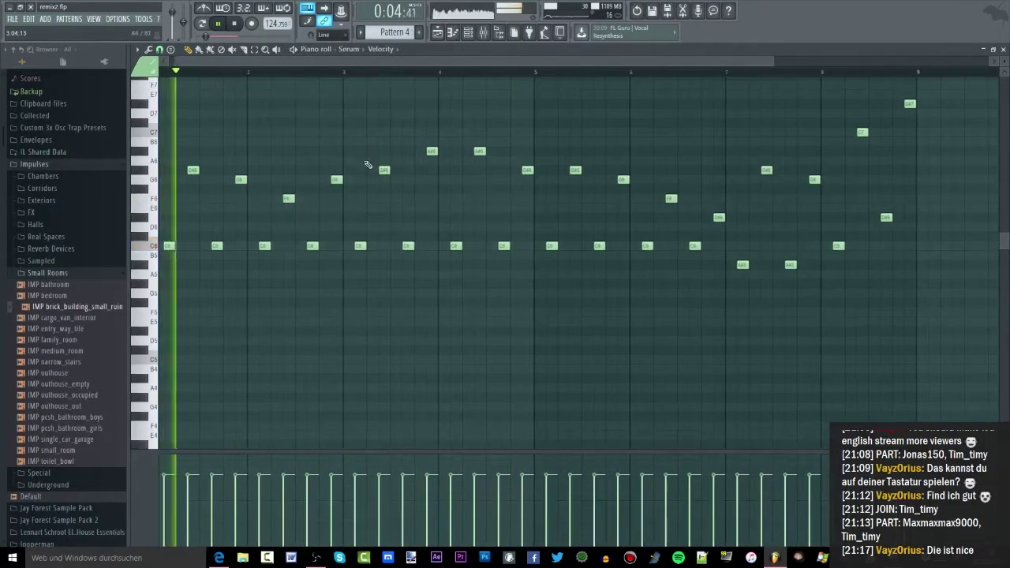
pyautogui.moveTo(338, 190); pyautogui.dragTo(335, 229)
pyautogui.click(244, 79)
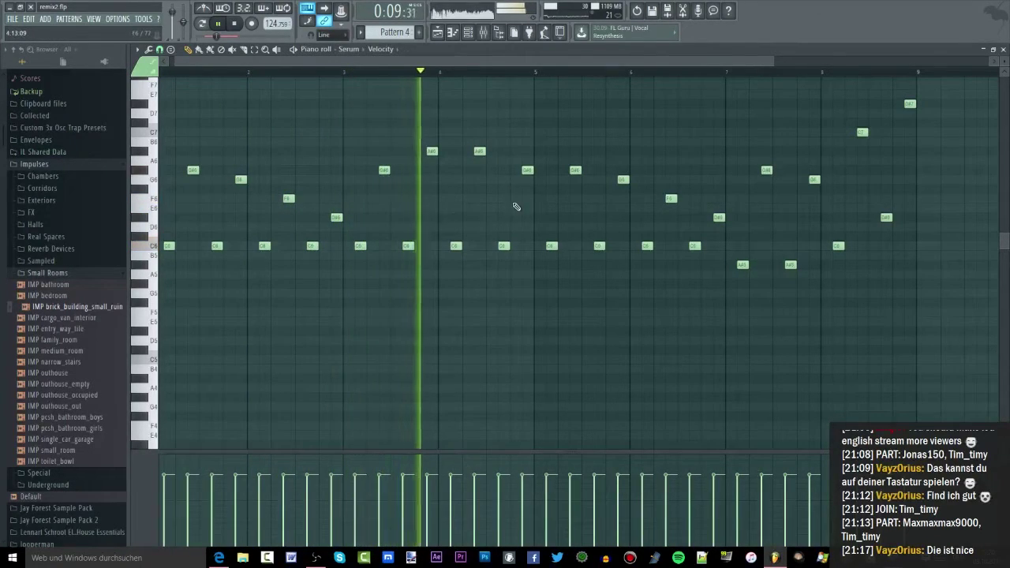
pyautogui.moveTo(504, 246); pyautogui.dragTo(504, 217)
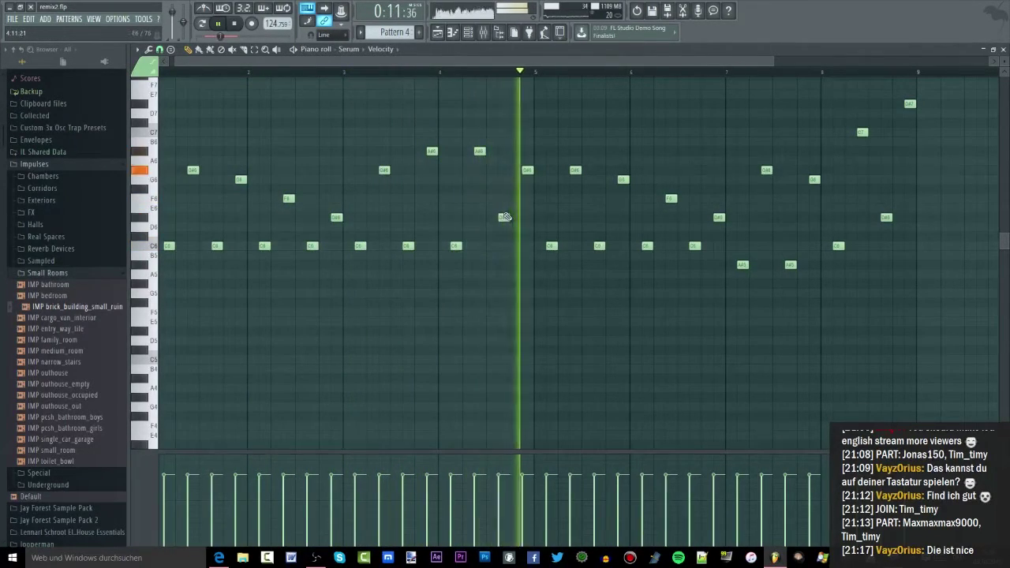
pyautogui.scroll(-2, 500, 217)
pyautogui.scroll(2, 534, 239)
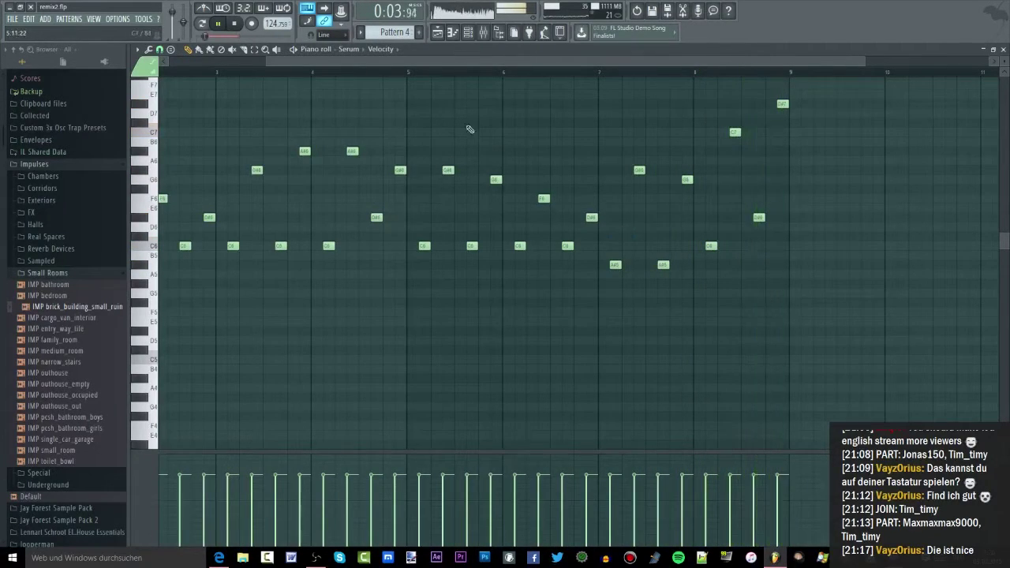
# Step: Check the Serum channel, its mixer track Insert 8 with the effect chain, and the Pattern 4 clip in the playlist
pyautogui.click(469, 32)
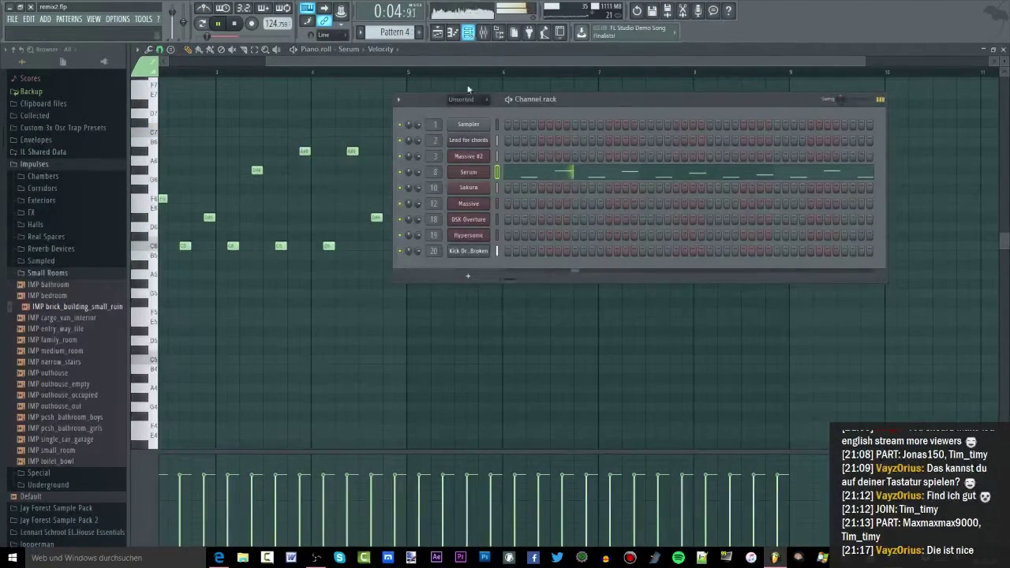
pyautogui.click(469, 172)
pyautogui.moveTo(438, 63); pyautogui.dragTo(220, 62)
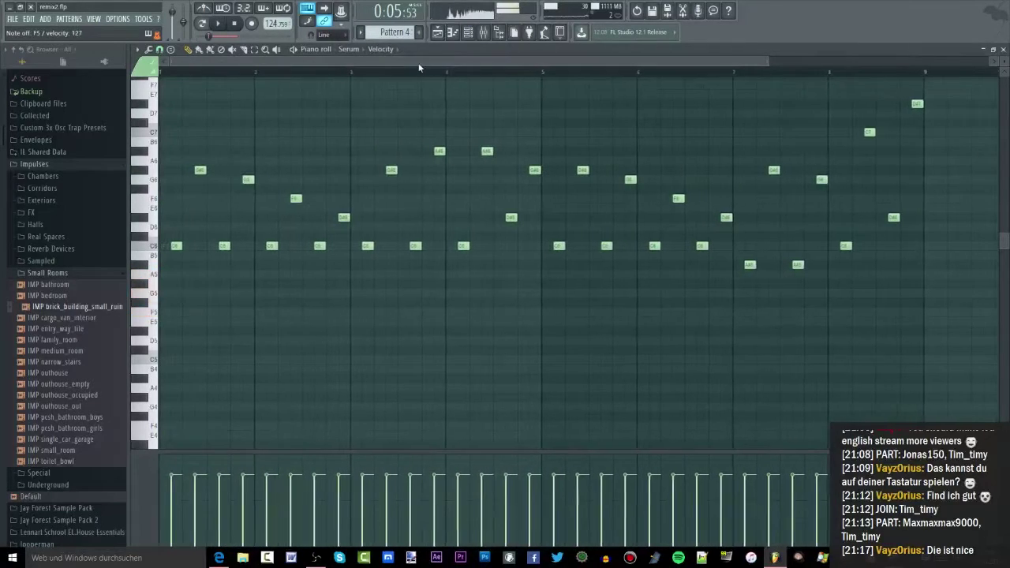
pyautogui.click(483, 32)
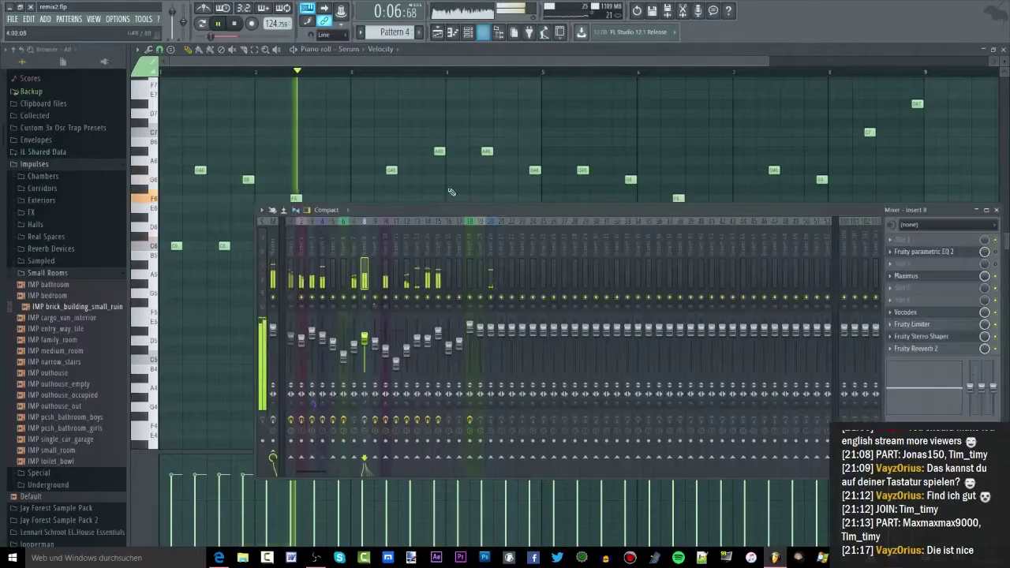
pyautogui.click(441, 32)
pyautogui.press('space')
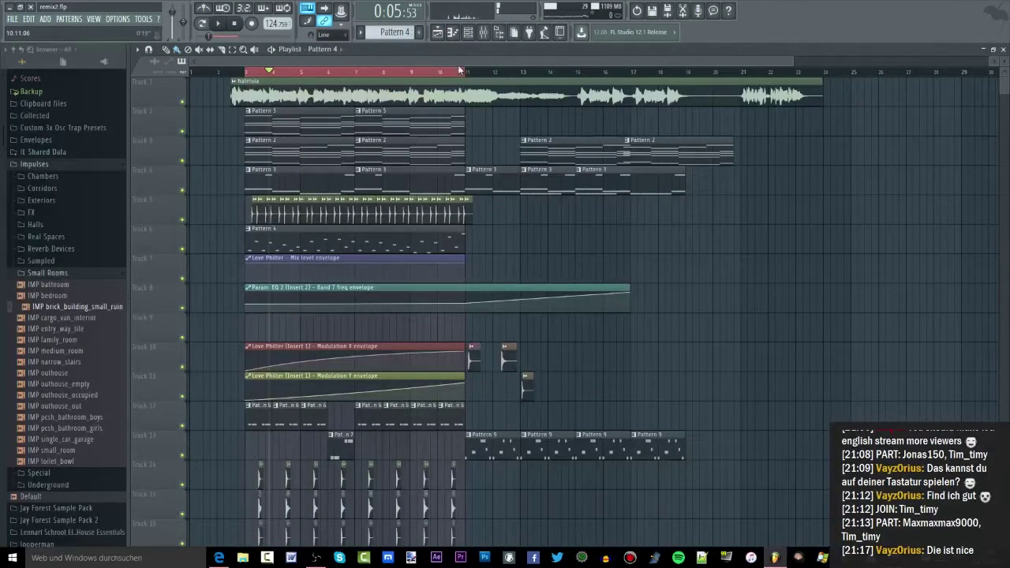
pyautogui.click(484, 35)
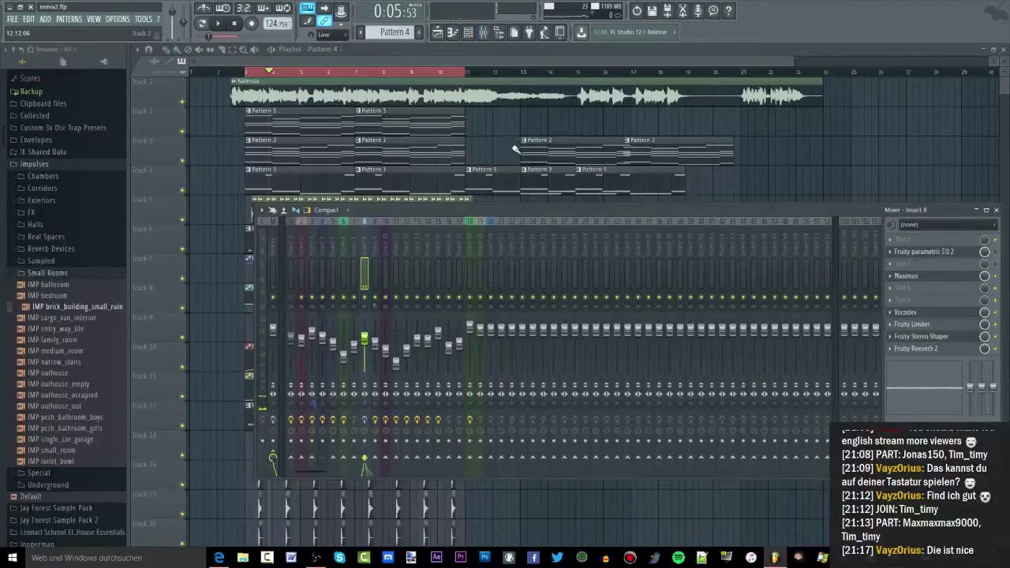
# Step: Select the Pattern 2 clip at bar 13 on Track 3 and save the project
pyautogui.keyDown('ctrl'); pyautogui.moveTo(547, 175); pyautogui.dragTo(561, 162); pyautogui.keyUp('ctrl')
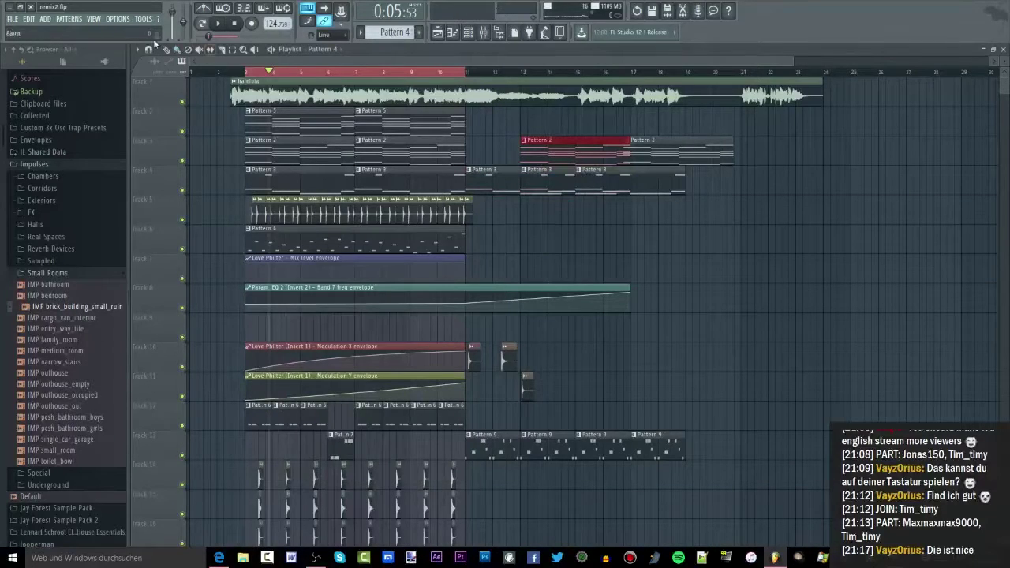
pyautogui.click(14, 19)
pyautogui.click(31, 63)
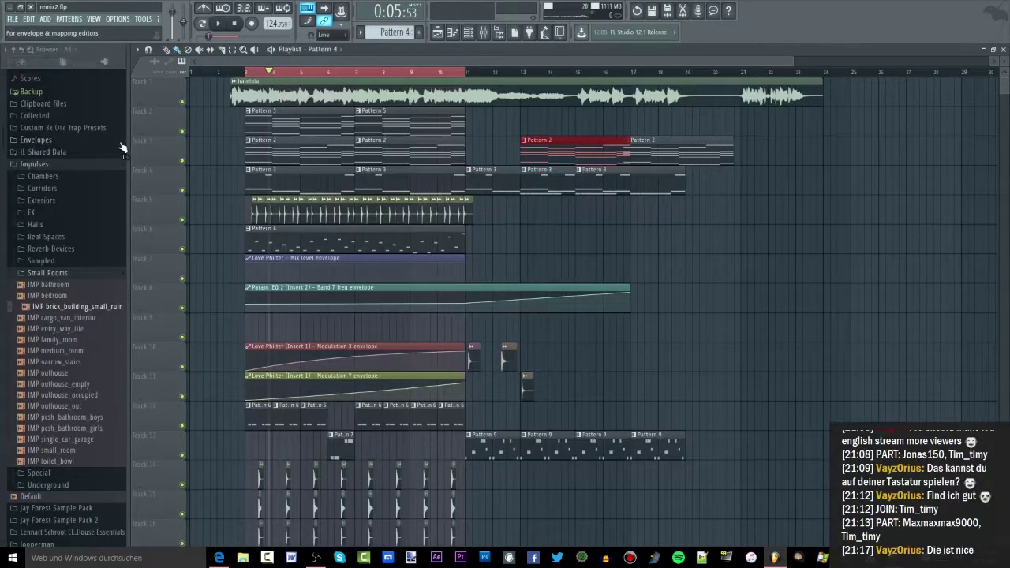
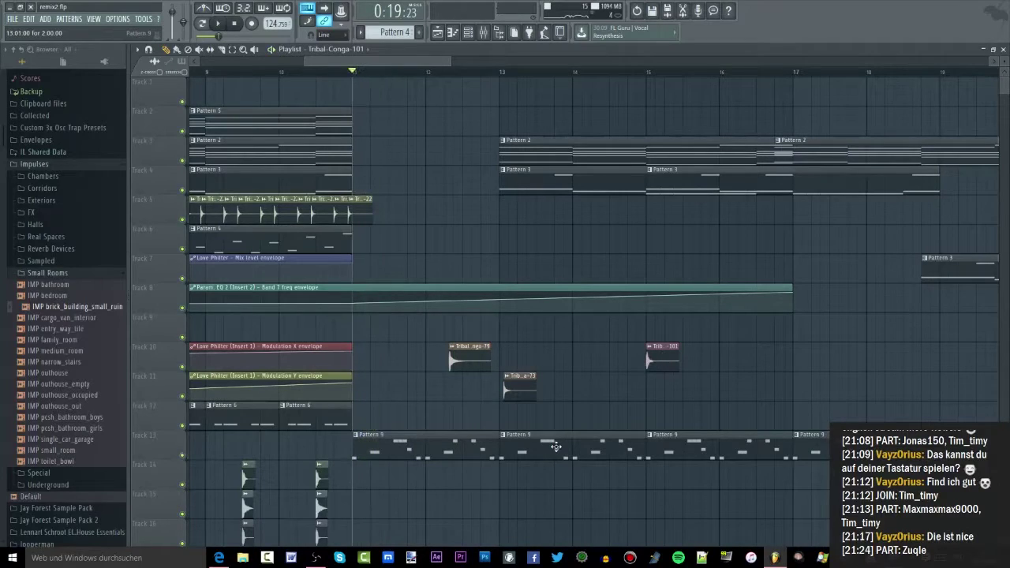
# Step: Open Pattern 9 in the piano roll and bring up the mixer and its Hypersonic channel
pyautogui.doubleClick(556, 446)
pyautogui.click(483, 33)
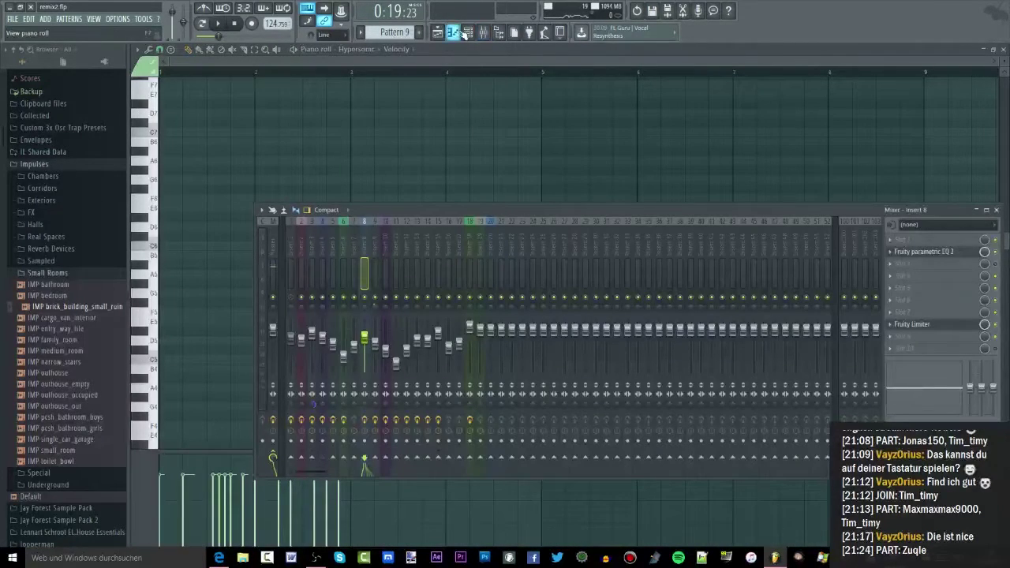
pyautogui.click(468, 32)
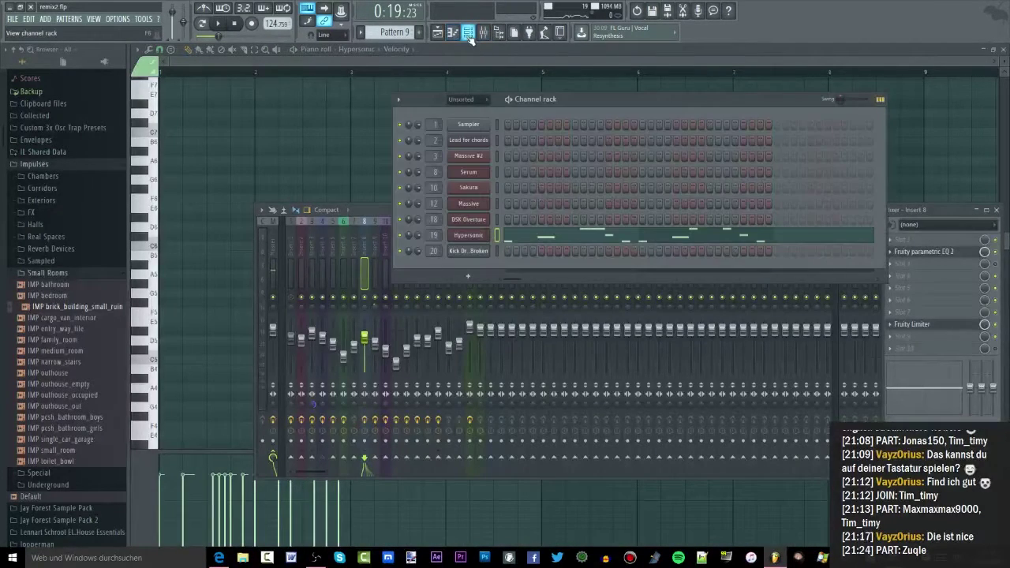
pyautogui.click(468, 235)
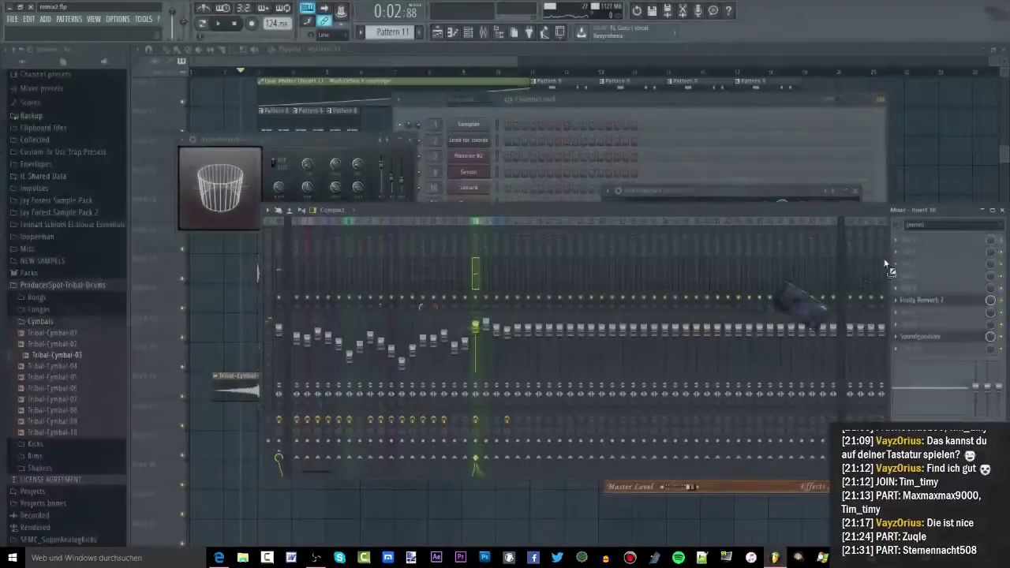
# Step: Add Fruity parametric EQ 2 to the first effect slot of Insert 18 and shape a low cut with band 1
pyautogui.moveTo(885, 264); pyautogui.dragTo(916, 241)
pyautogui.moveTo(267, 266); pyautogui.dragTo(298, 311)
pyautogui.moveTo(409, 267); pyautogui.dragTo(417, 302)
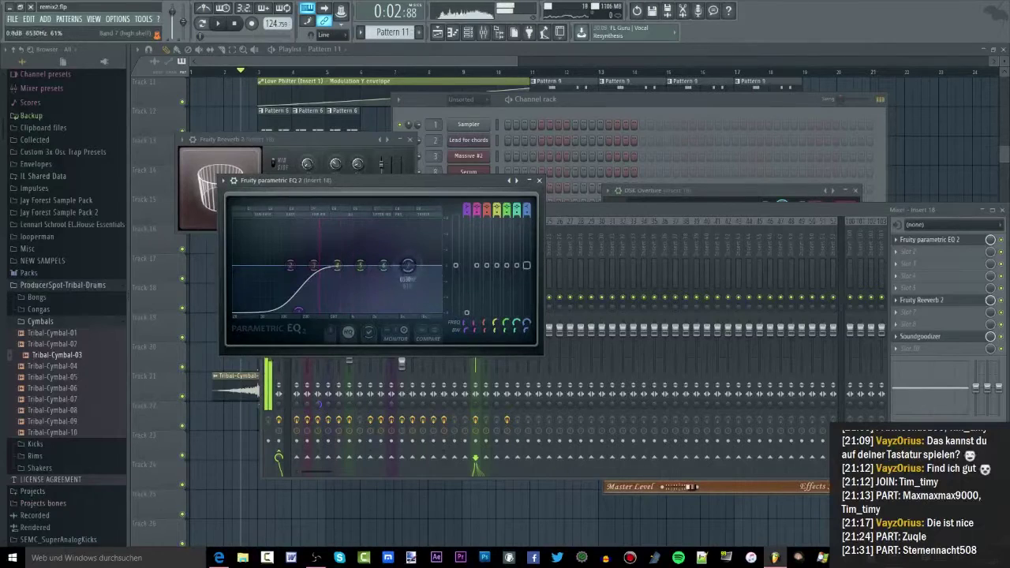
# Step: Boost EQ bands 6 and 2, dip band 5 slightly, shift band 4 lower and move the low cut to a lower frequency
pyautogui.moveTo(360, 266); pyautogui.dragTo(360, 249)
pyautogui.moveTo(383, 266); pyautogui.dragTo(386, 254)
pyautogui.moveTo(360, 250); pyautogui.dragTo(332, 272)
pyautogui.moveTo(360, 265); pyautogui.dragTo(360, 256)
pyautogui.moveTo(386, 254); pyautogui.dragTo(325, 267)
pyautogui.moveTo(298, 311); pyautogui.dragTo(278, 311)
pyautogui.moveTo(290, 265); pyautogui.dragTo(288, 258)
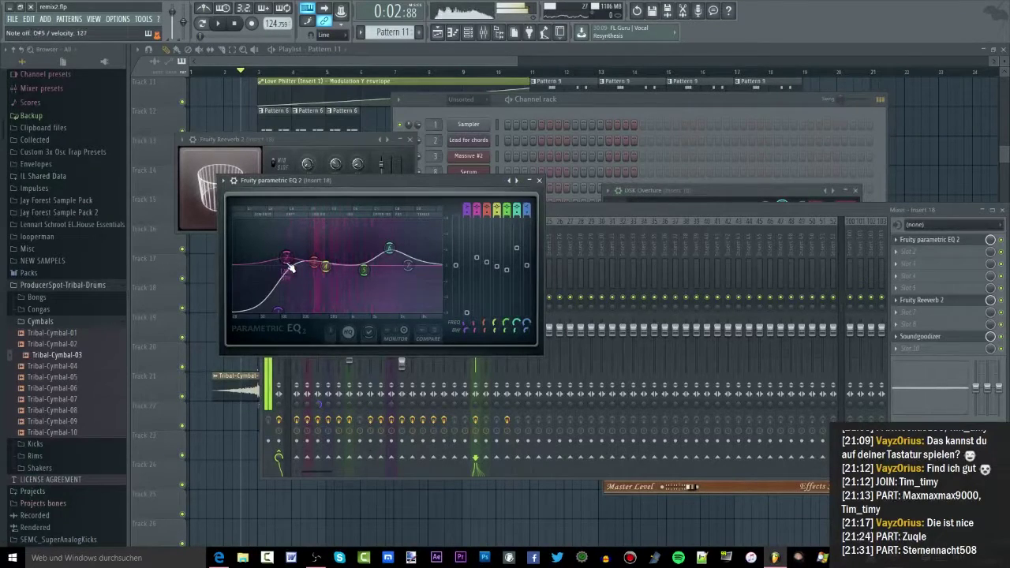
# Step: Audition the equalized Insert 18 sound against the song and bring the mixer to the front
pyautogui.press('space')
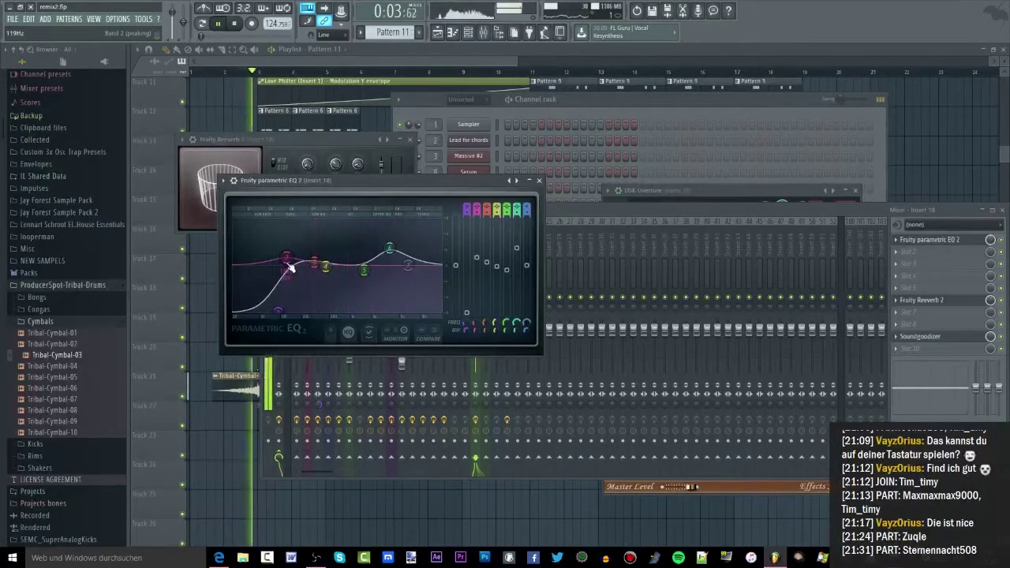
pyautogui.press('space')
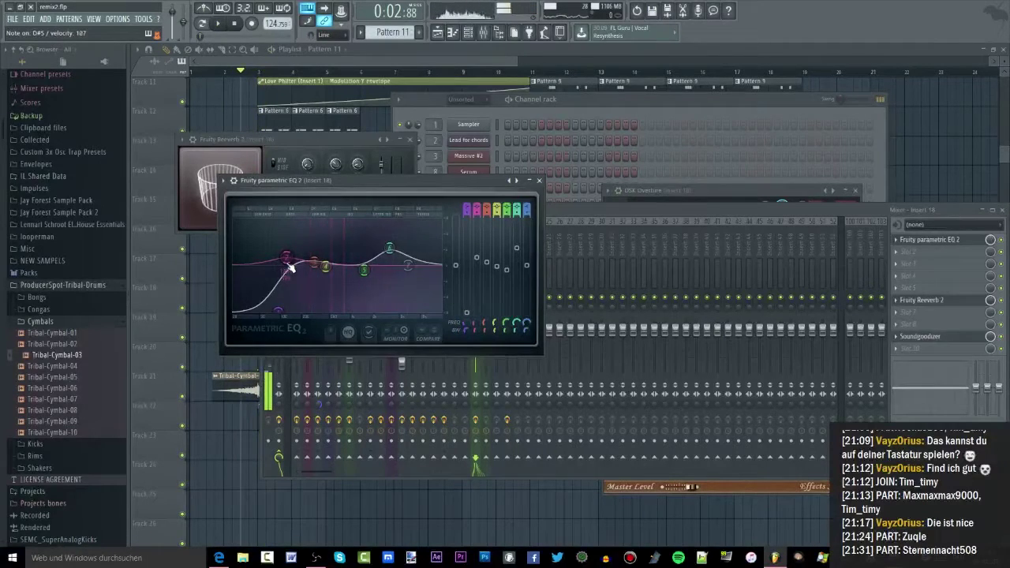
pyautogui.press('space')
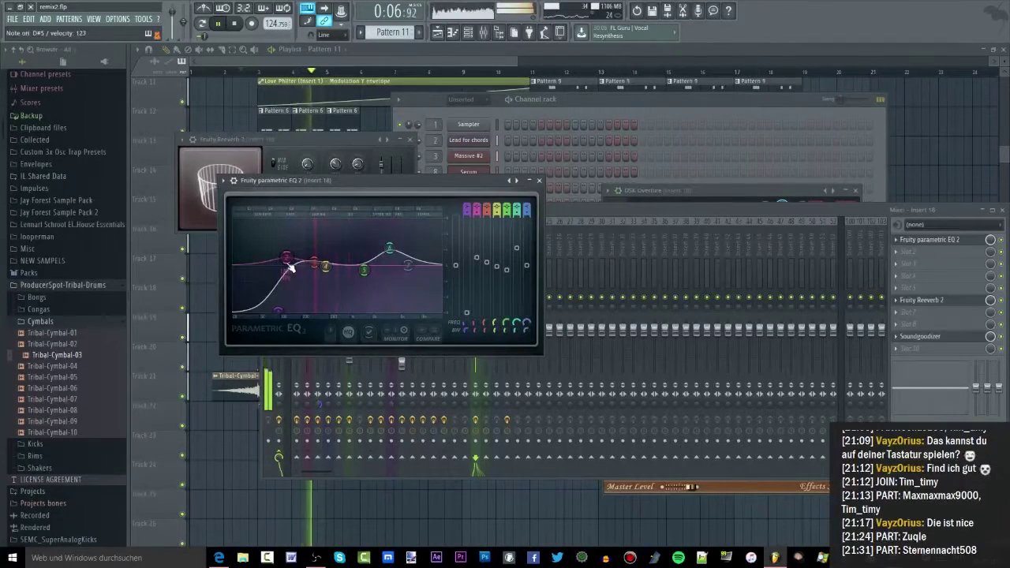
pyautogui.click(573, 211)
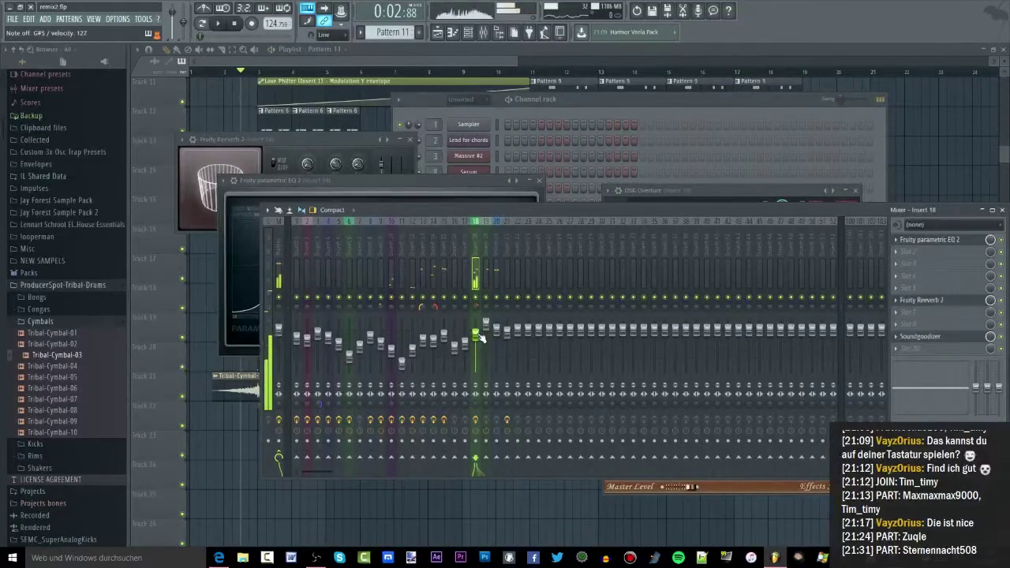
# Step: Return to the playlist and open Pattern 11 in the piano roll
pyautogui.click(413, 51)
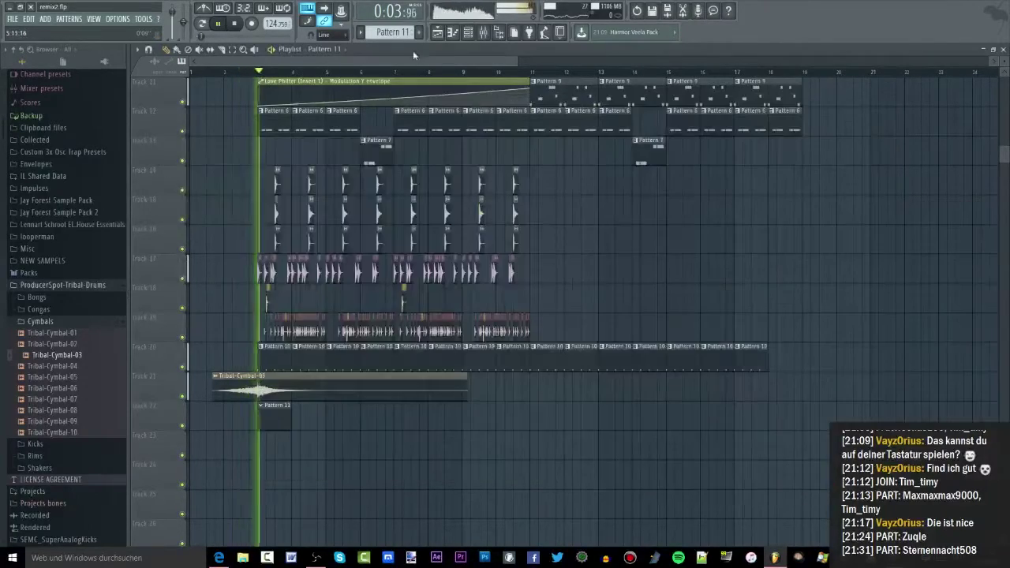
pyautogui.click(452, 31)
pyautogui.moveTo(281, 307); pyautogui.dragTo(167, 371)
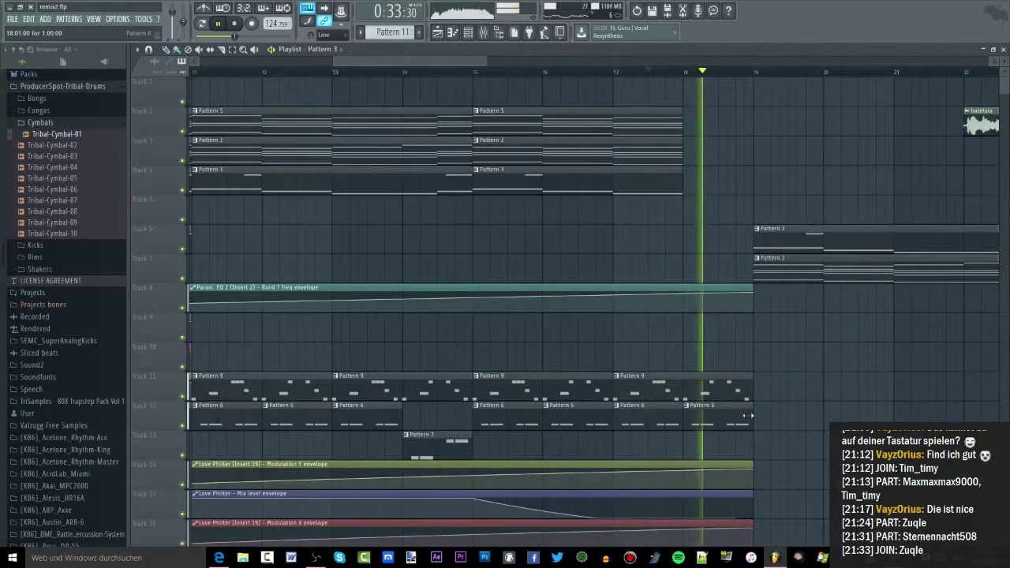
# Step: Shorten the last Pattern 9 clip to bar 18 and remove the Pattern 6 clips from bar 17 onward
pyautogui.scroll(-4, 758, 403)
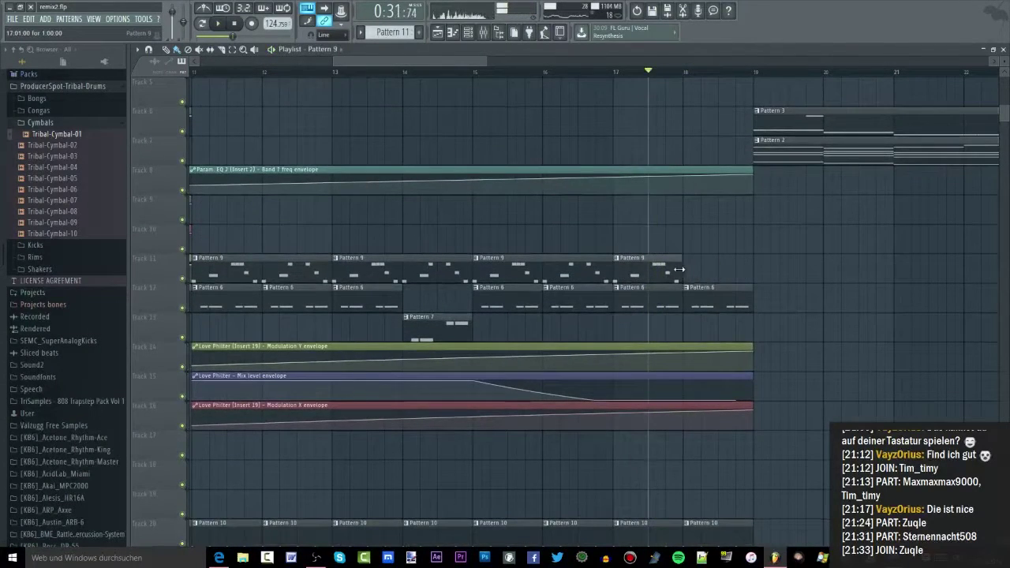
pyautogui.scroll(-5, 695, 261)
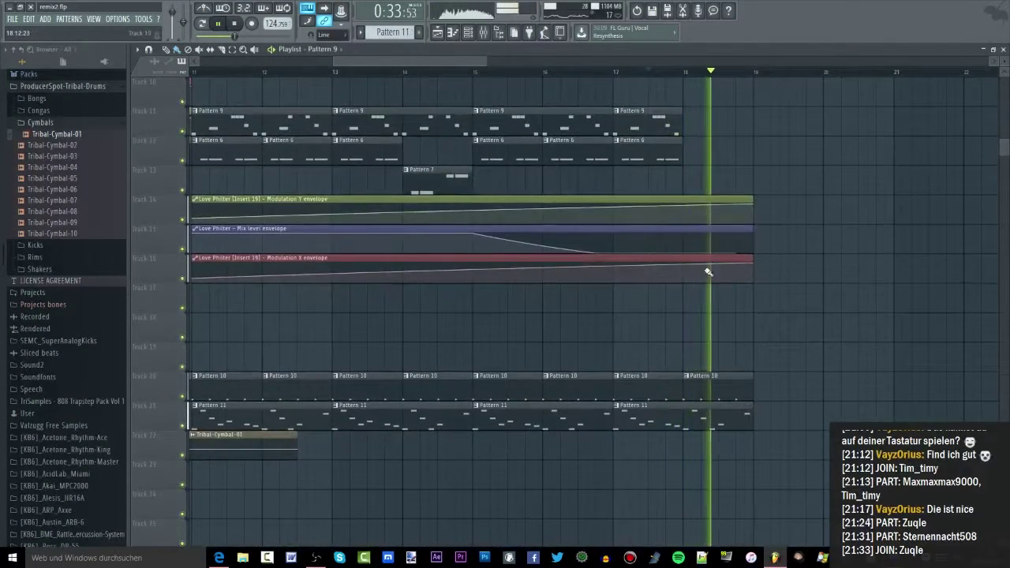
pyautogui.moveTo(682, 146); pyautogui.dragTo(646, 146)
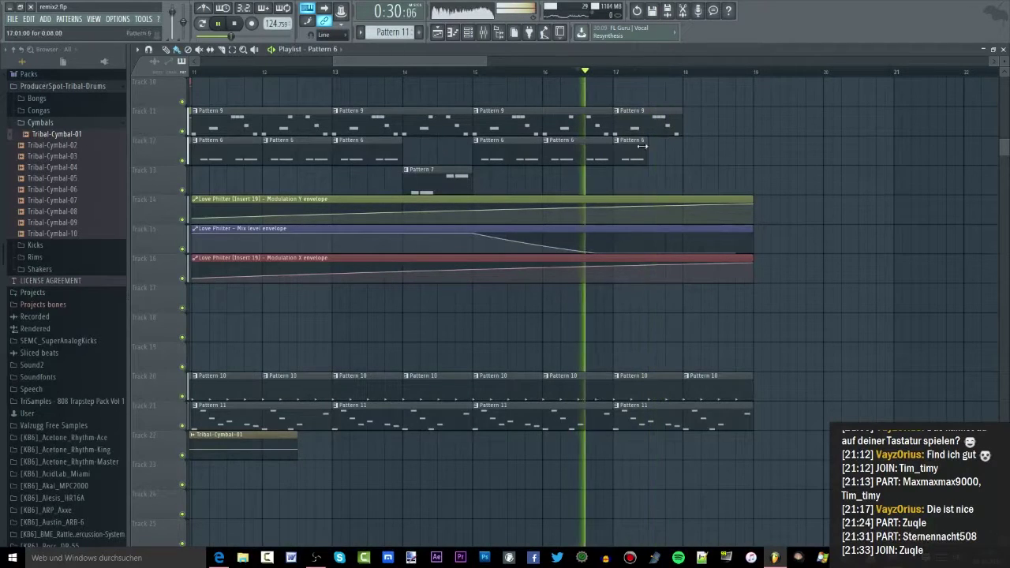
pyautogui.rightClick(631, 150)
# Step: Try ending the Pattern 10 and Pattern 11 clips at bar 18 instead of bar 19
pyautogui.rightClick(745, 395)
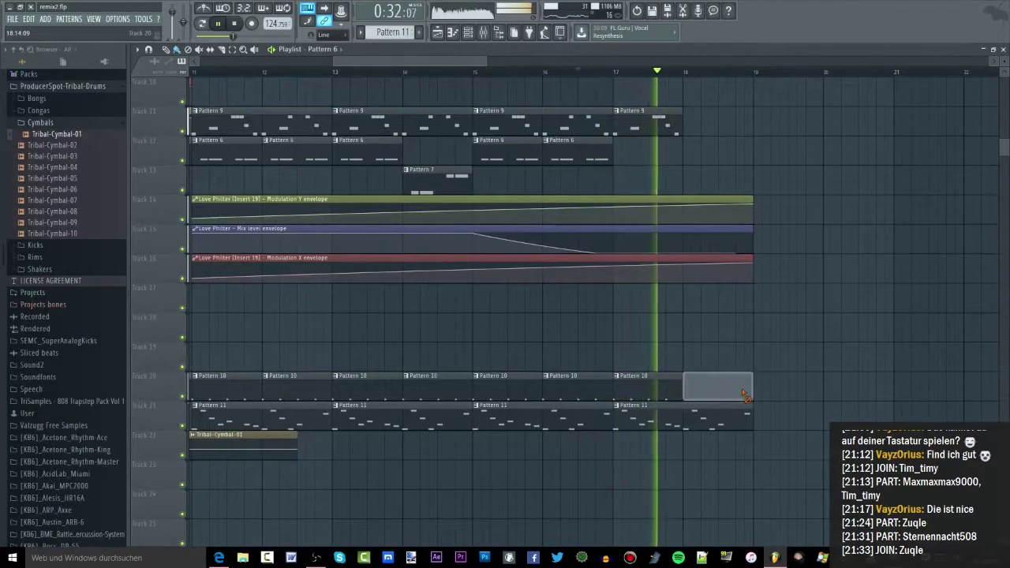
pyautogui.moveTo(721, 416); pyautogui.dragTo(682, 413)
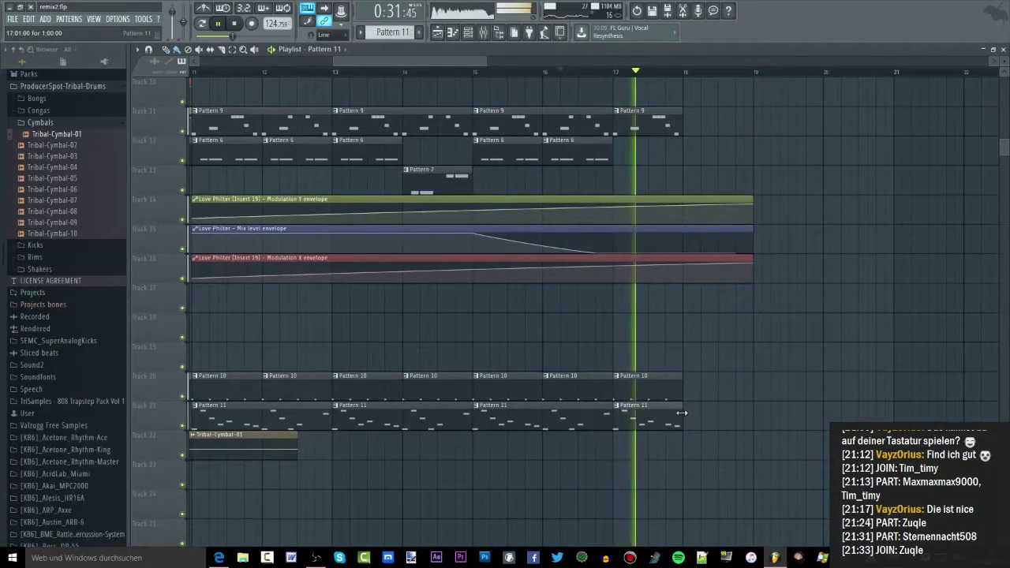
pyautogui.scroll(-2, 746, 332)
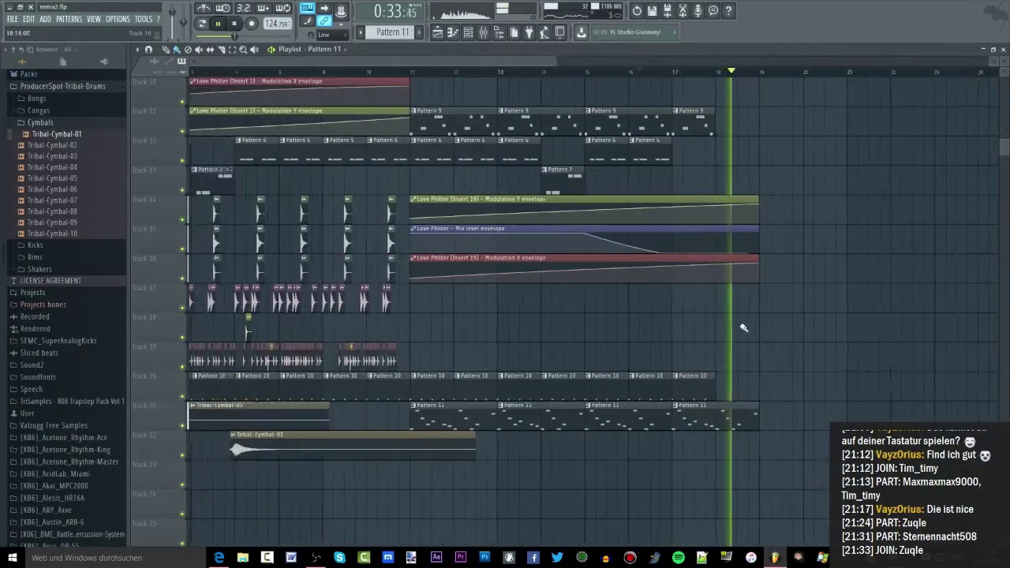
# Step: Extend the last Pattern 5 clip to bar 19 and restore the Pattern 10 clip at bar 18 while auditioning the transition
pyautogui.scroll(-1, 742, 327)
pyautogui.press('space')
pyautogui.scroll(4, 663, 249)
pyautogui.scroll(-1, 356, 119)
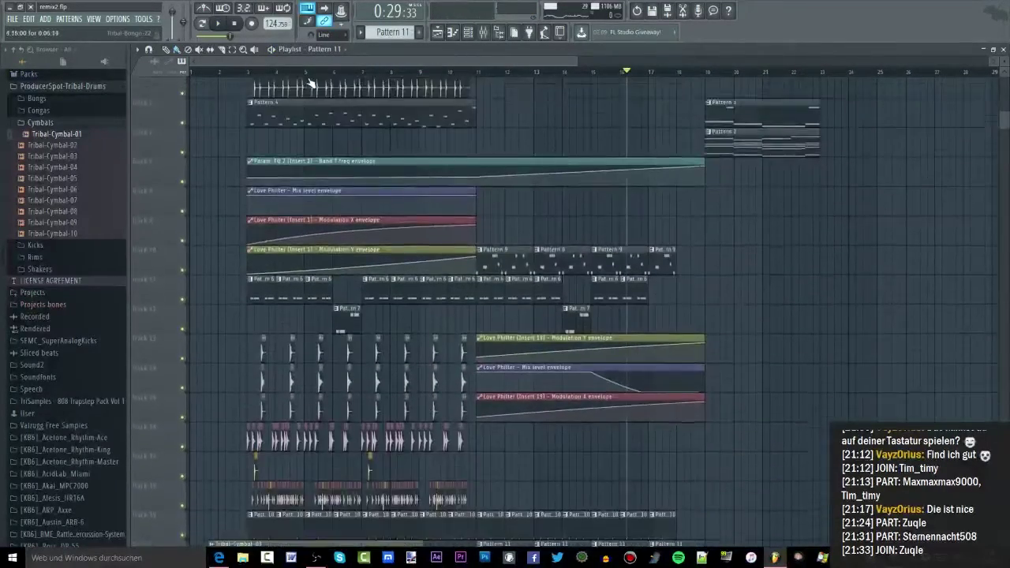
pyautogui.scroll(4, 312, 84)
pyautogui.press('space')
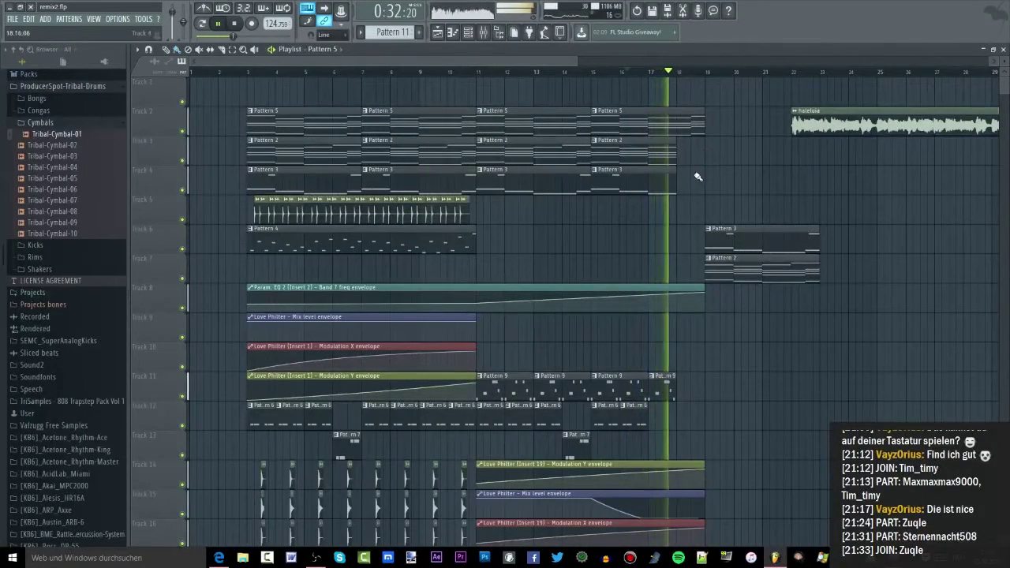
pyautogui.scroll(-8, 698, 177)
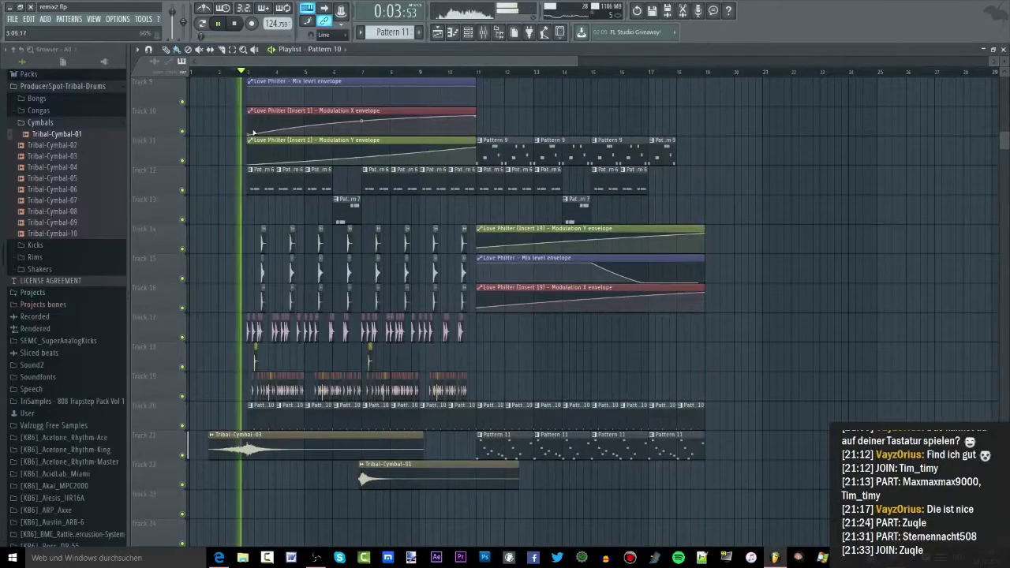
# Step: Check Insert 15 in the mixer and review Pattern 11's notes in the piano roll during playback
pyautogui.scroll(2, 247, 195)
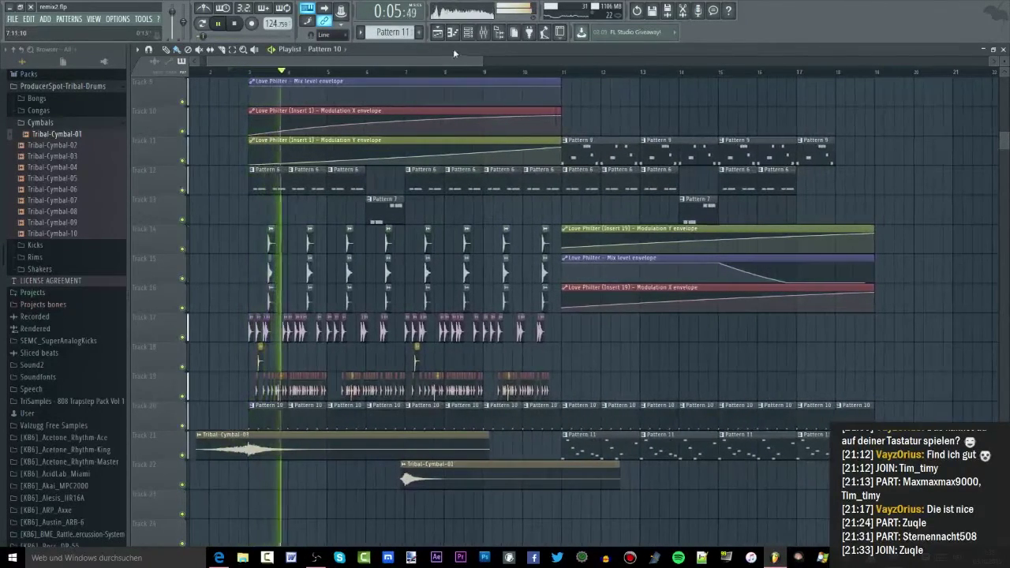
pyautogui.click(485, 33)
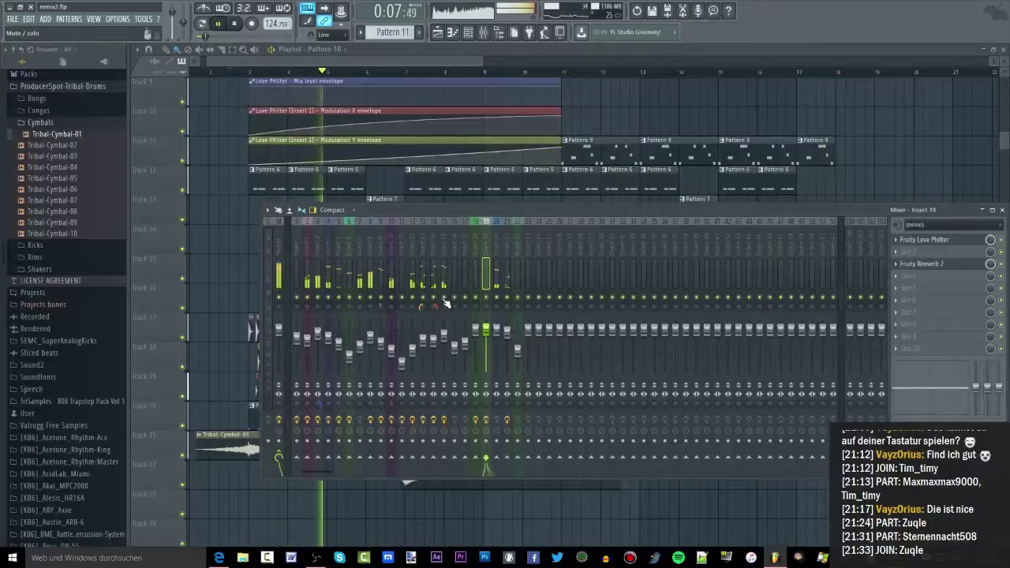
pyautogui.click(446, 300)
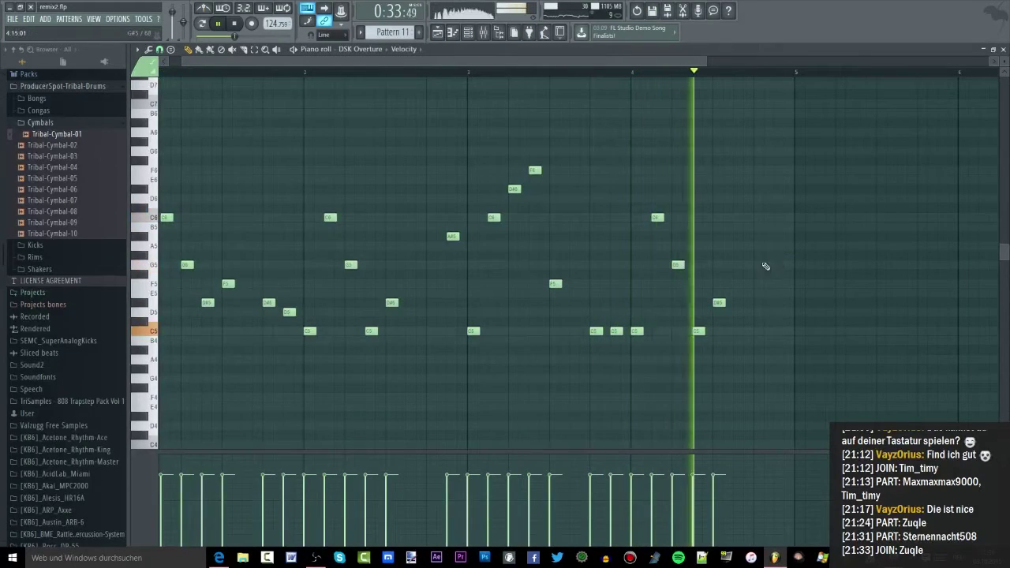
pyautogui.press('F5')
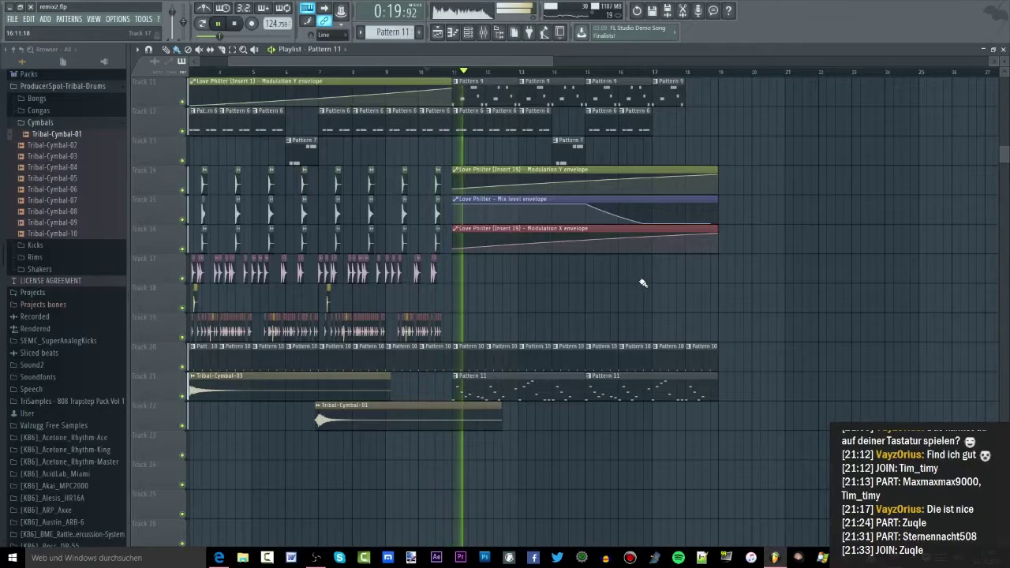
# Step: Audition the section from bar 11 to bar 19 while checking the mixer levels, and stop playback
pyautogui.scroll(2, 632, 288)
pyautogui.press('F9')
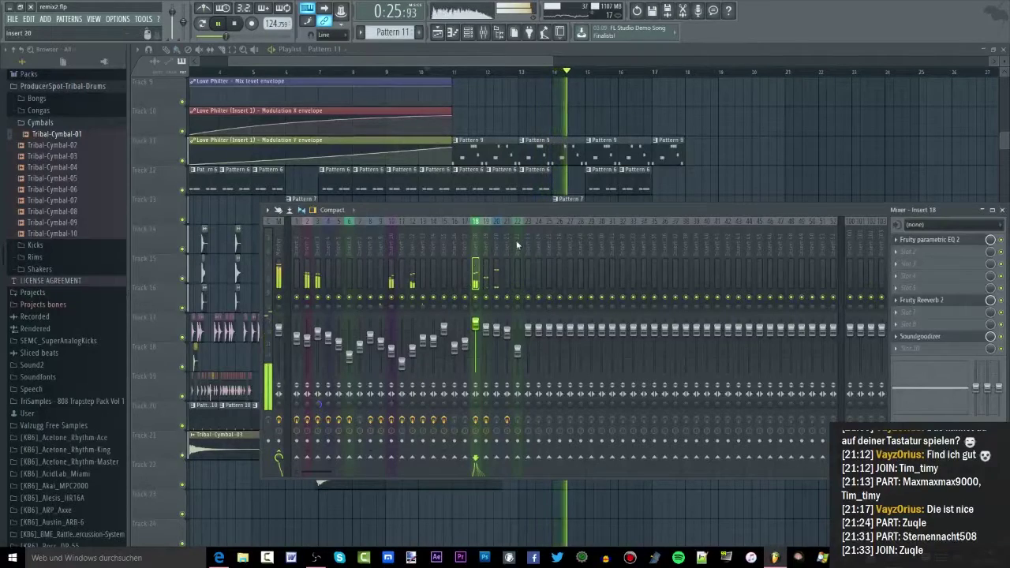
pyautogui.press('F9')
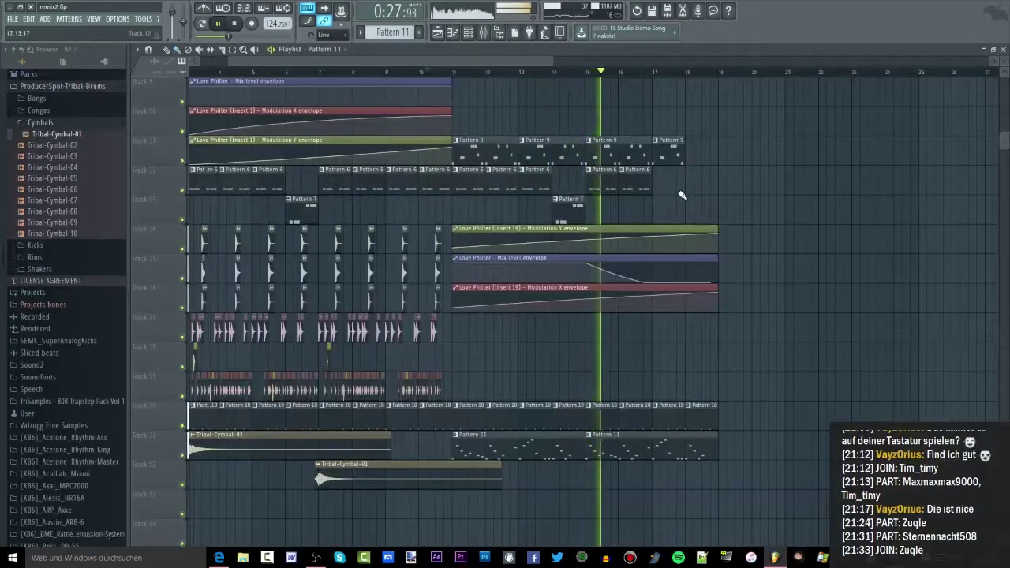
pyautogui.scroll(3, 693, 197)
pyautogui.scroll(-2, 702, 200)
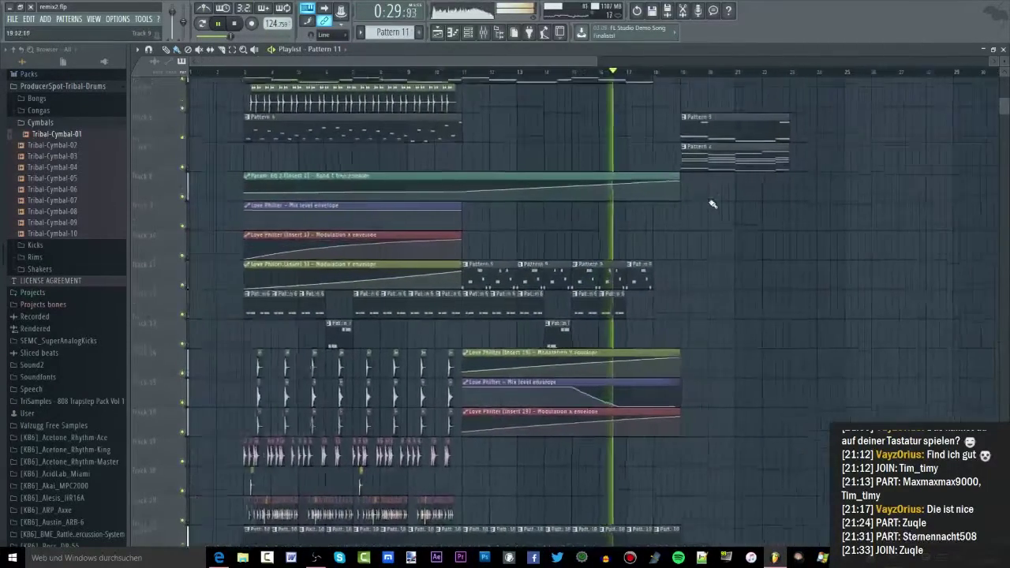
pyautogui.scroll(4, 713, 204)
pyautogui.scroll(2, 713, 206)
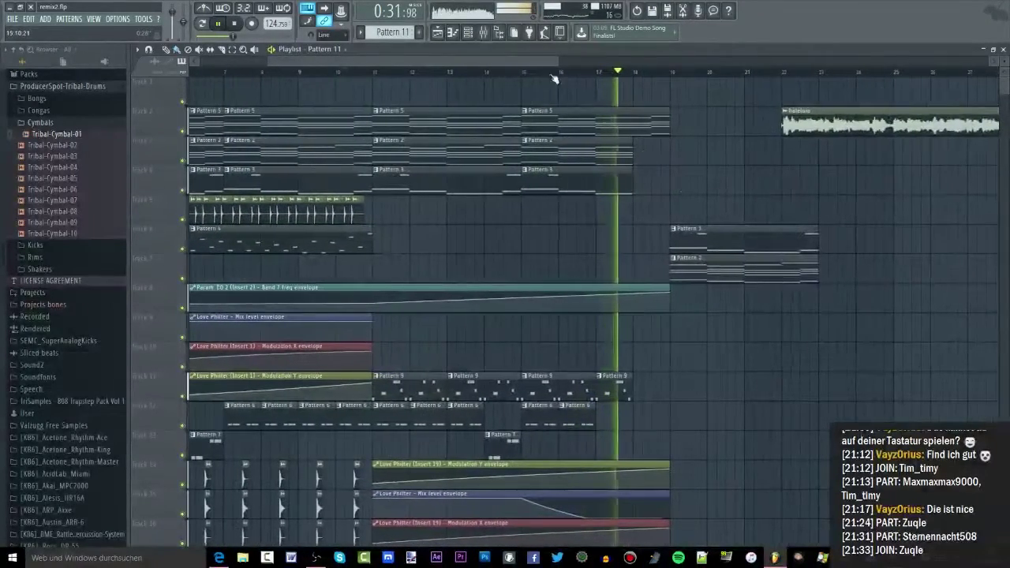
pyautogui.press('F9')
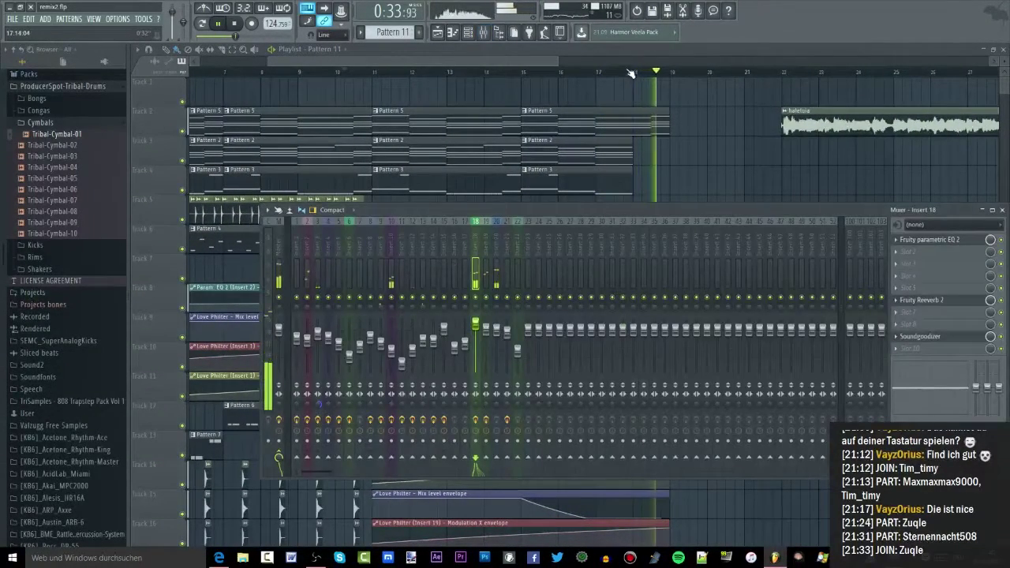
pyautogui.press('F9')
pyautogui.press('space')
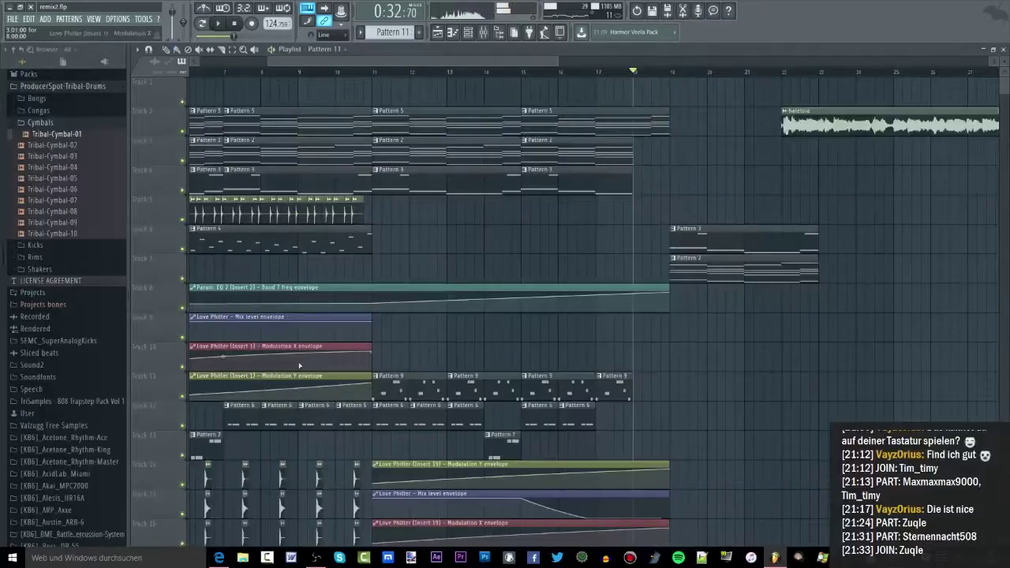
# Step: Look through the Packs and Jay Forest Sample Pack folders and open the Used by demo projects folder inside Misc
pyautogui.click(483, 33)
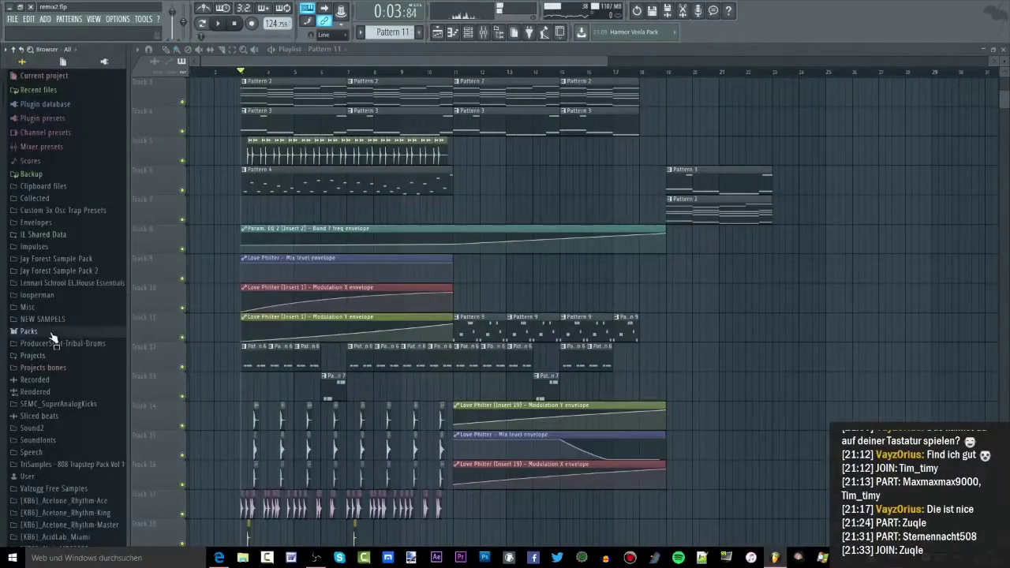
pyautogui.click(51, 332)
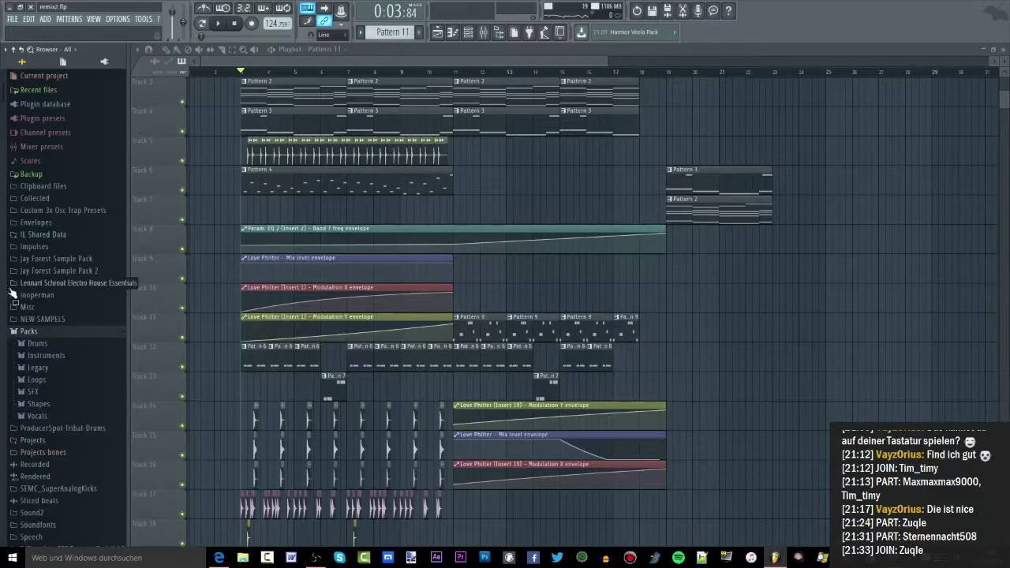
pyautogui.click(81, 260)
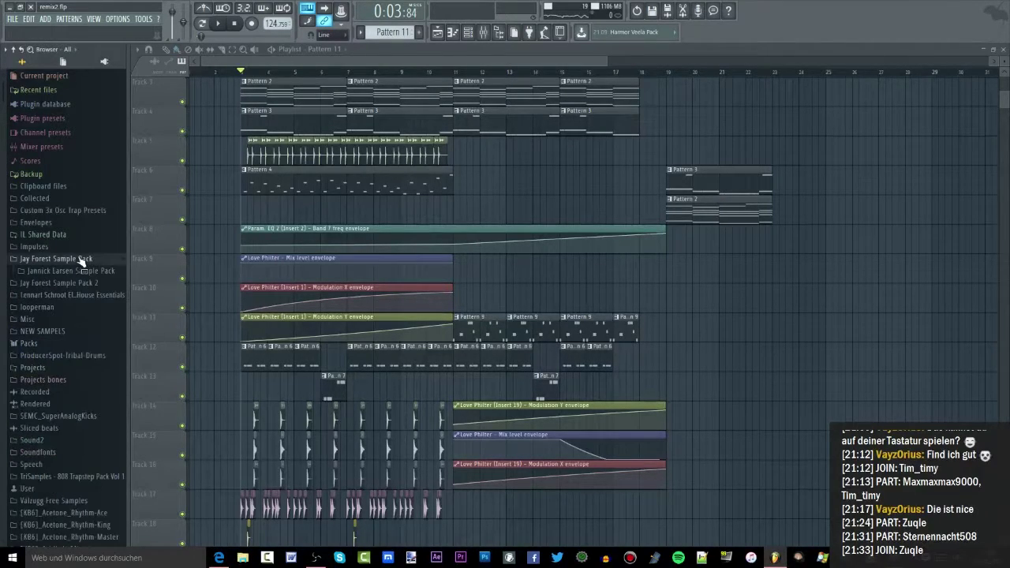
pyautogui.click(50, 345)
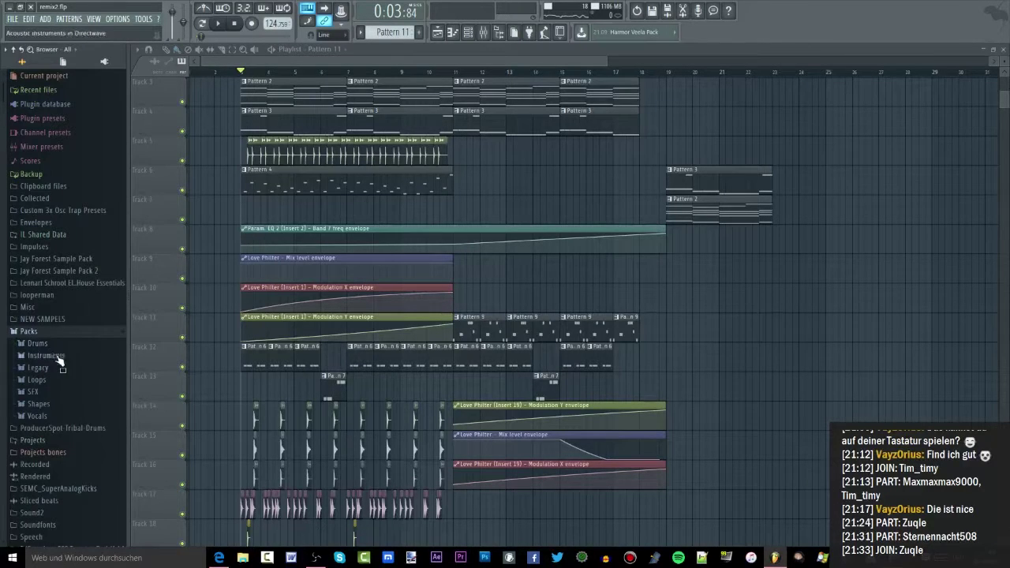
pyautogui.click(29, 307)
pyautogui.click(63, 341)
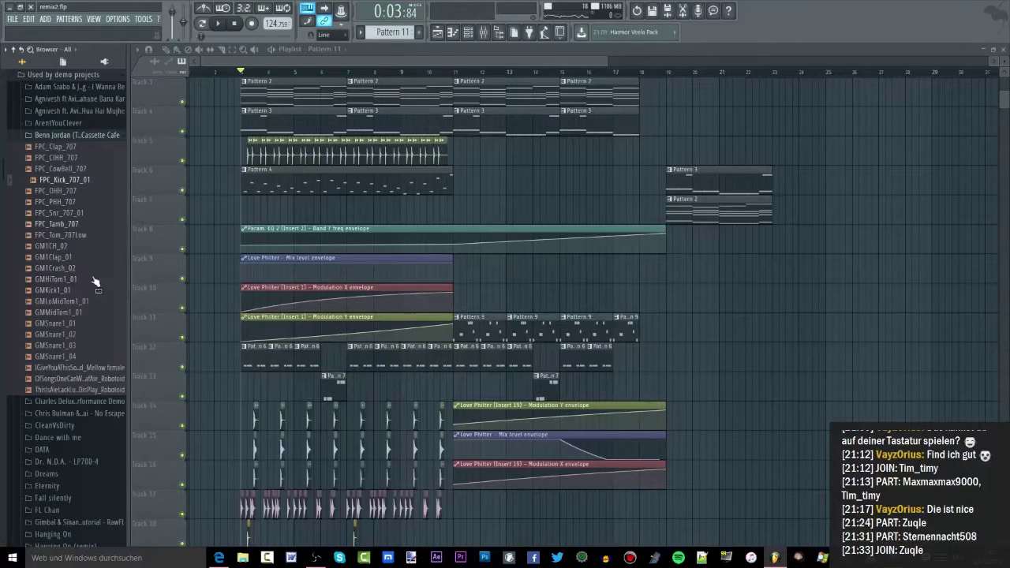
# Step: Preview GMSnare1_01 from the Cassette Cafe demo folder and AYC_pSnare03 from the ArentYouClever folder
pyautogui.click(79, 135)
pyautogui.click(85, 148)
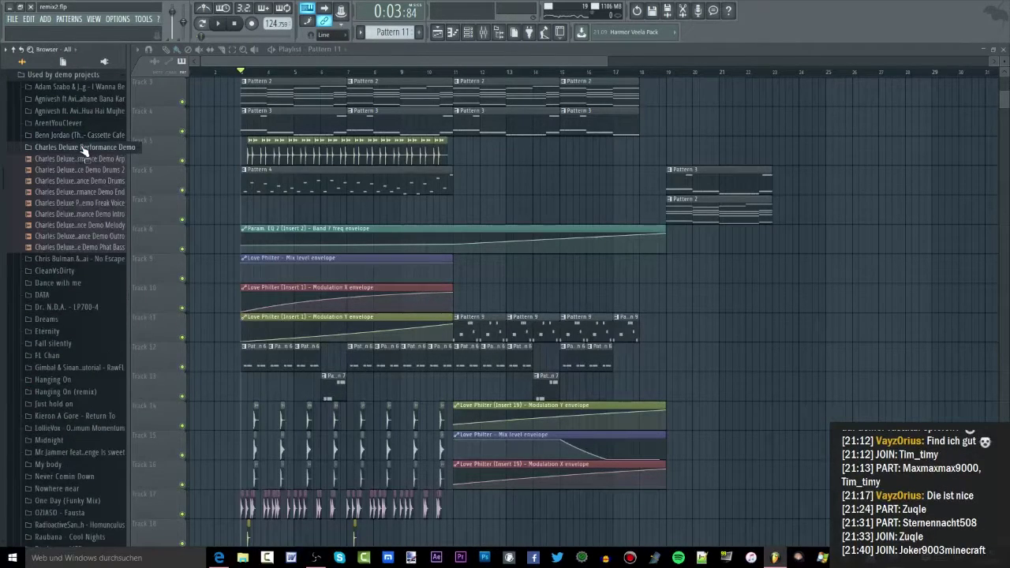
pyautogui.click(79, 135)
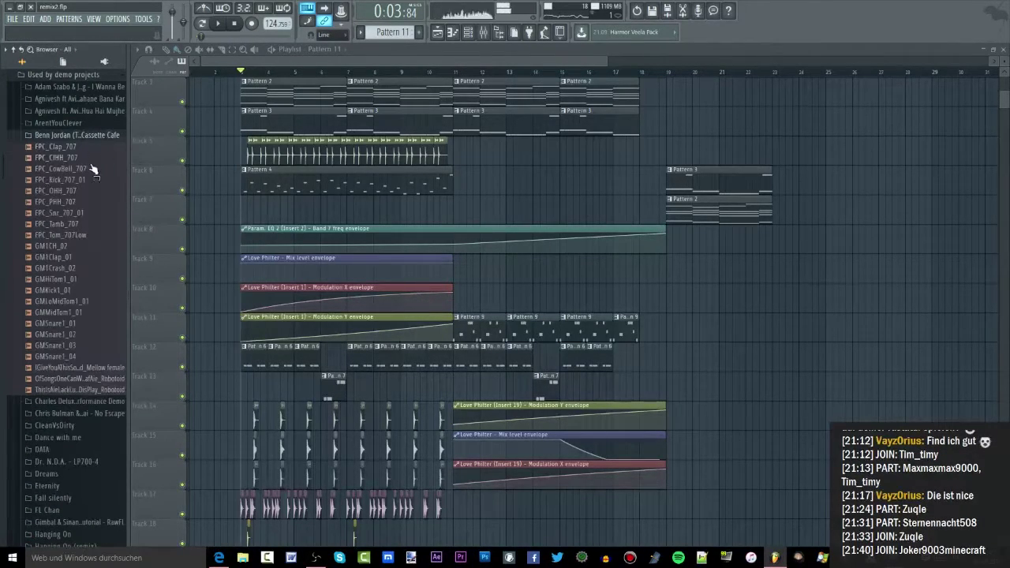
pyautogui.click(69, 323)
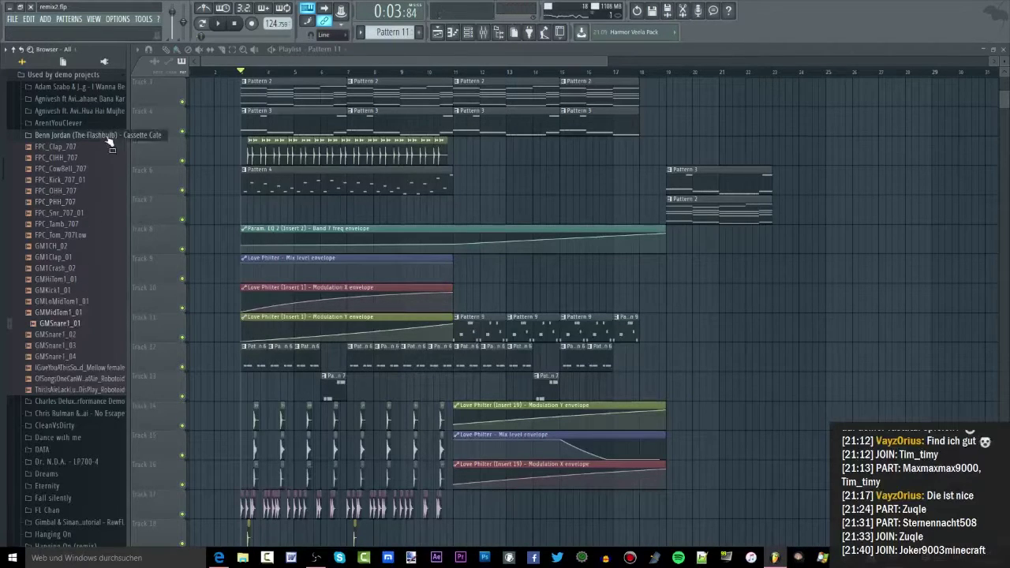
pyautogui.click(90, 124)
pyautogui.click(75, 322)
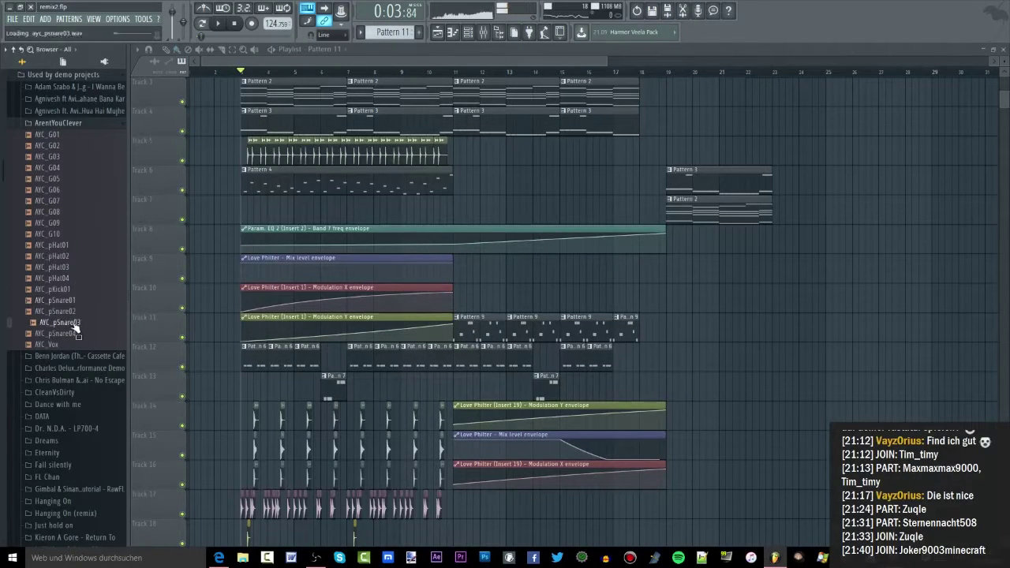
# Step: Preview Grv Kick 03 and the two Overdrive Rhythm samples of the No Escape demo folder
pyautogui.click(110, 102)
pyautogui.click(109, 101)
pyautogui.click(106, 110)
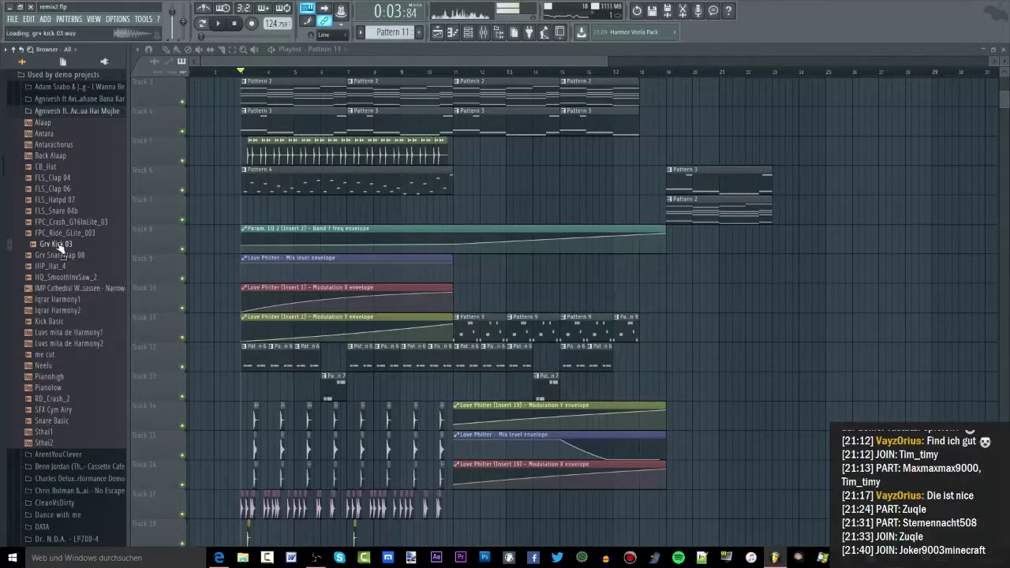
pyautogui.scroll(-10, 48, 134)
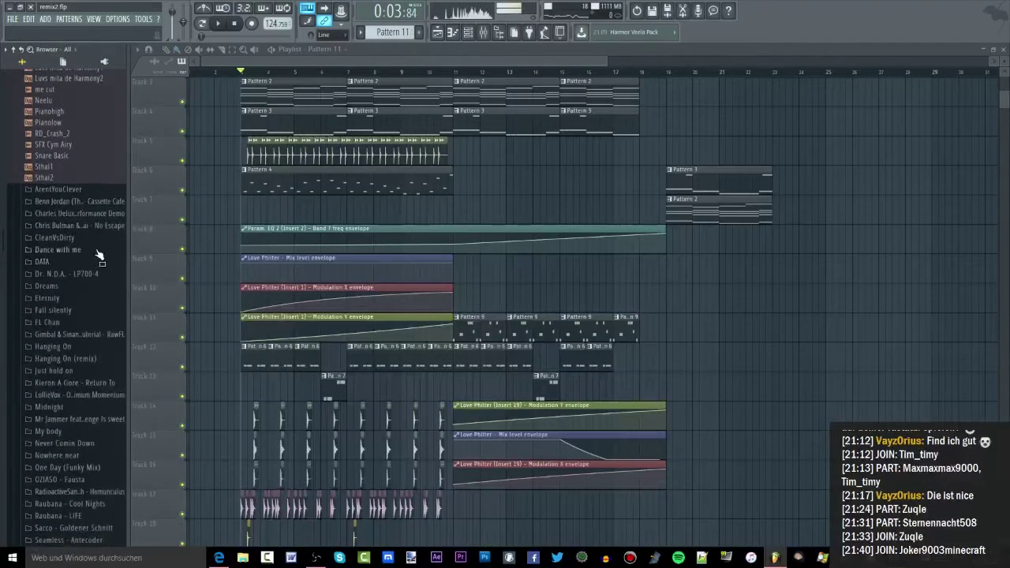
pyautogui.click(110, 163)
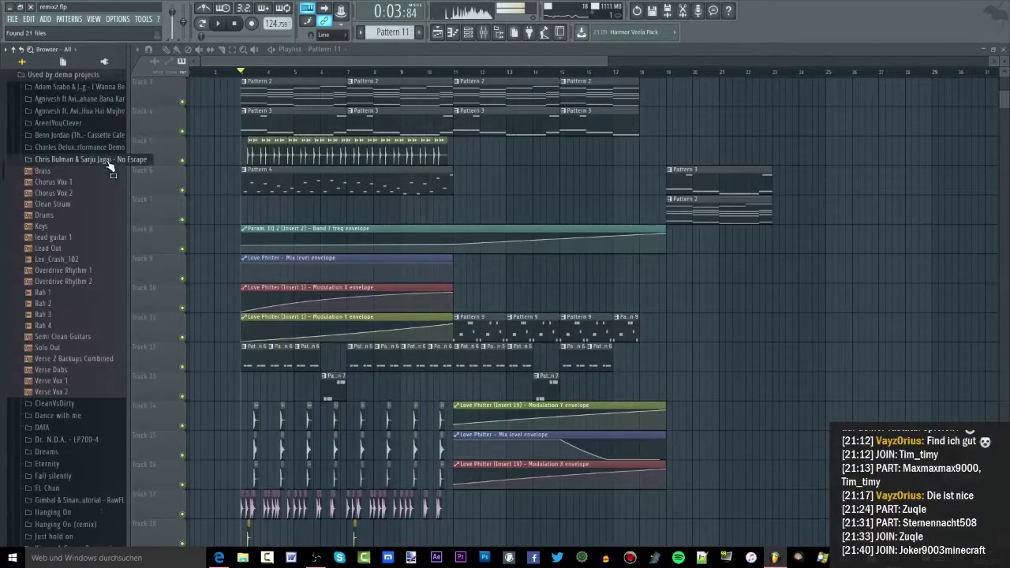
pyautogui.click(70, 281)
pyautogui.click(69, 271)
# Step: Preview rev vox 1 and CH2 in the Dance with me demo folder, and open the Dreams folder
pyautogui.scroll(-1, 72, 292)
pyautogui.click(67, 367)
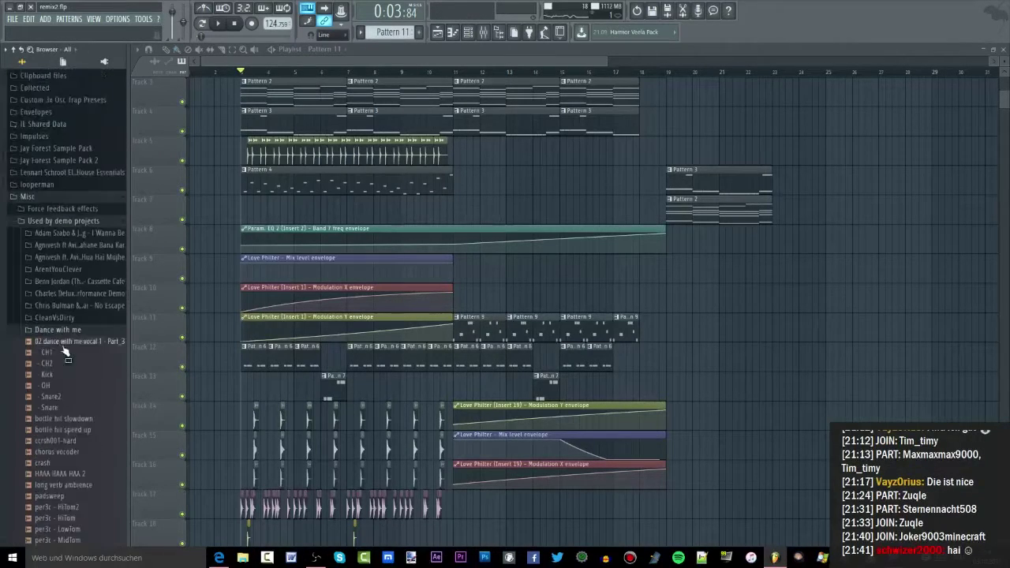
pyautogui.scroll(-4, 65, 323)
pyautogui.scroll(-3, 63, 316)
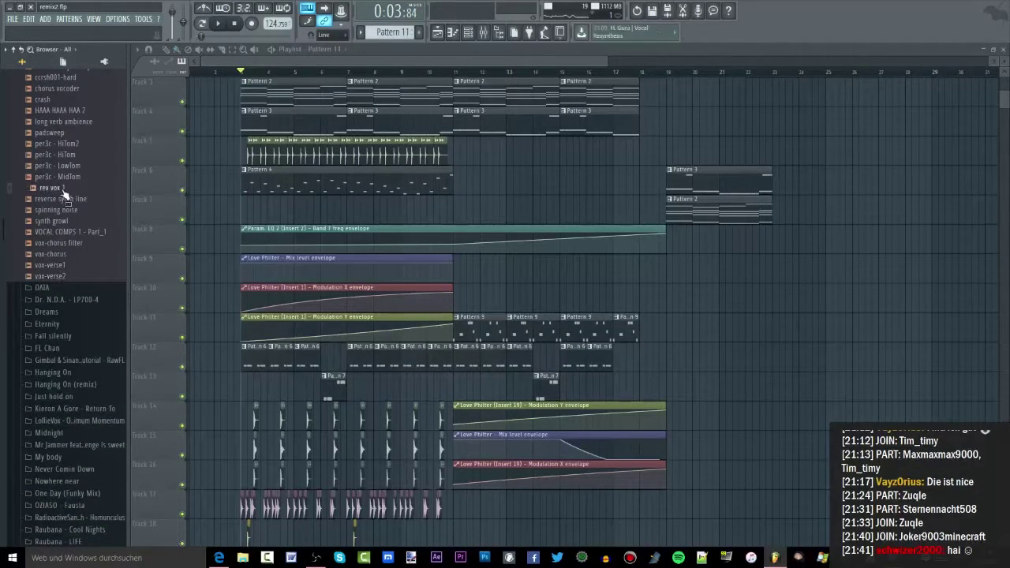
pyautogui.scroll(4, 70, 123)
pyautogui.click(54, 134)
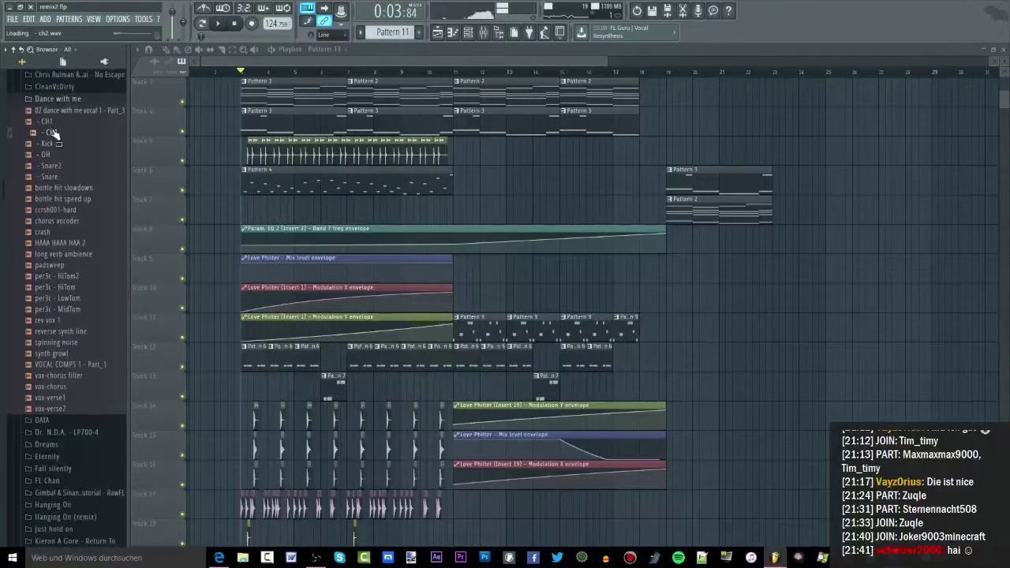
pyautogui.scroll(-4, 68, 255)
pyautogui.click(49, 323)
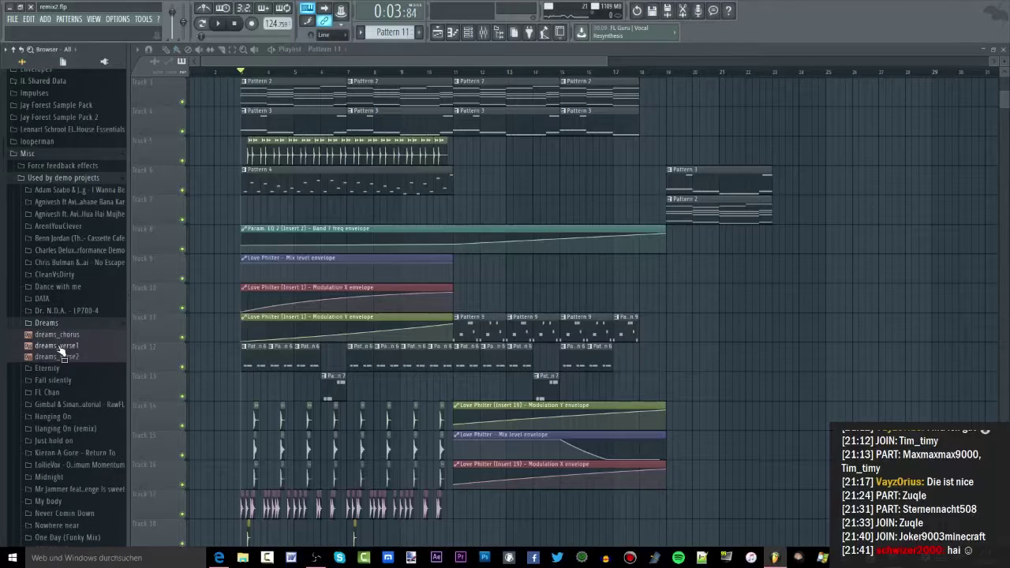
# Step: Preview samples in the Eternity demo folder and place SolidInc-reverse on Track 7 at bar 5
pyautogui.click(60, 369)
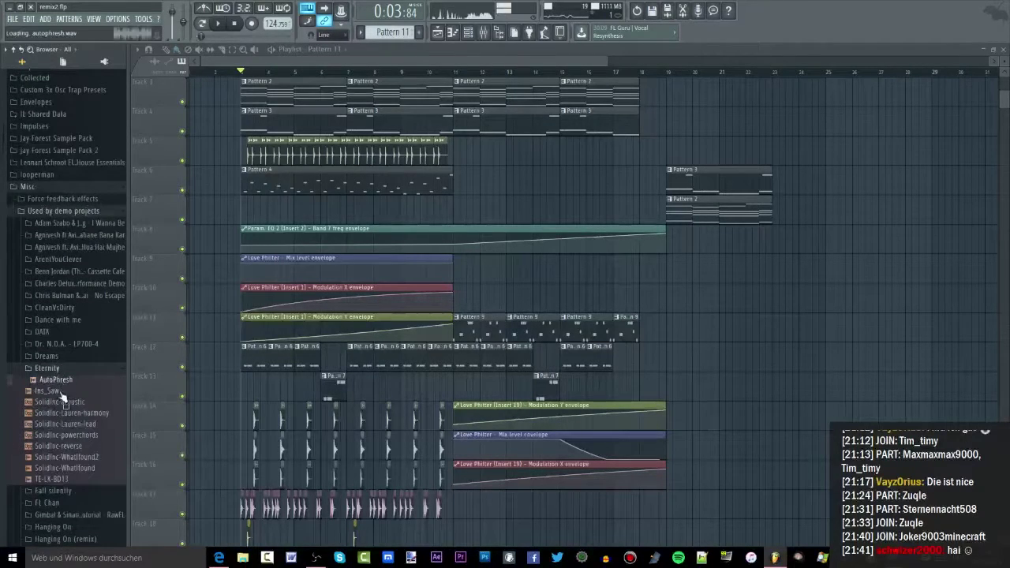
pyautogui.click(63, 446)
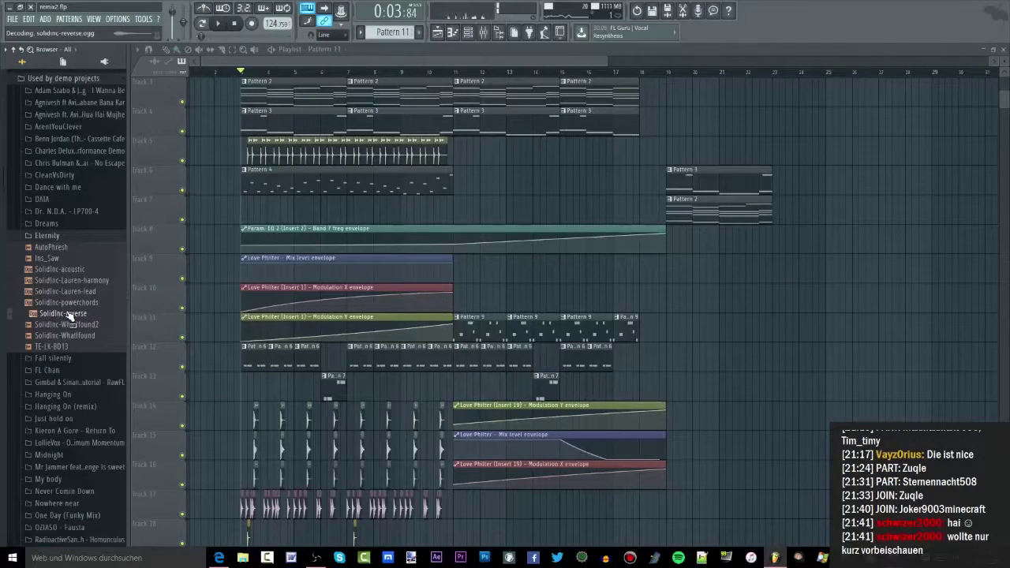
pyautogui.moveTo(293, 212); pyautogui.dragTo(295, 213)
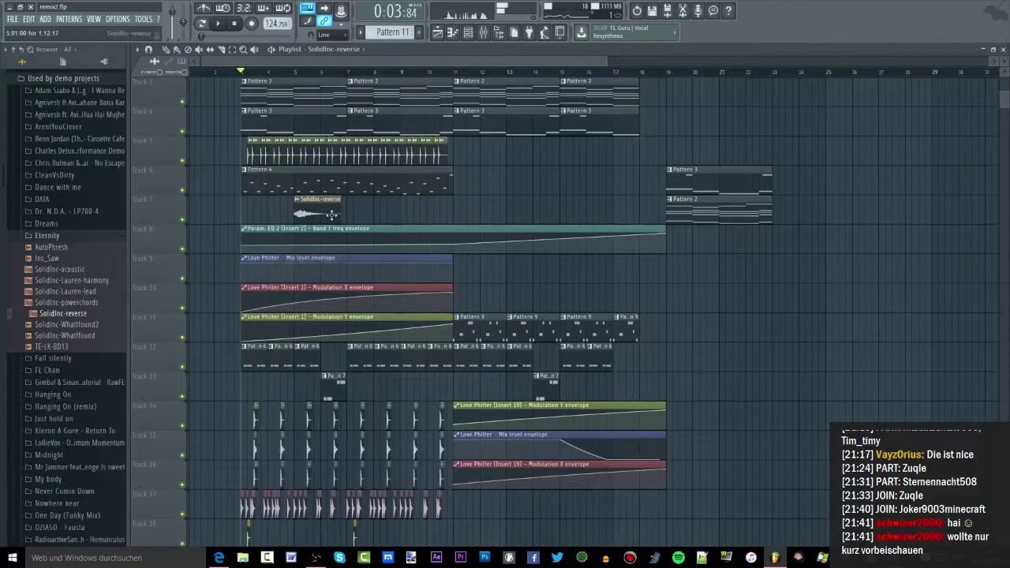
# Step: Play the arrangement from before bar 3 and move the SolidInc-reverse clip on Track 7 so it starts shortly before bar 7
pyautogui.scroll(2, 200, 169)
pyautogui.scroll(3, 202, 169)
pyautogui.click(249, 71)
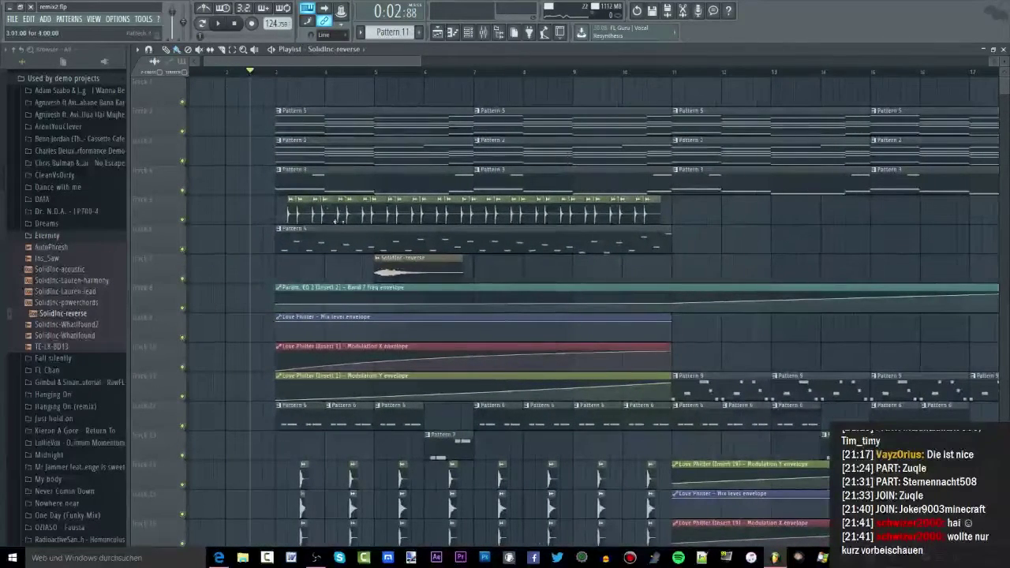
pyautogui.press('space')
pyautogui.moveTo(409, 273); pyautogui.dragTo(454, 272)
# Step: Lower the volume of SolidInc-reverse on mixer Insert 23 and adjust its panning while playing the section around bar 7
pyautogui.press('F9')
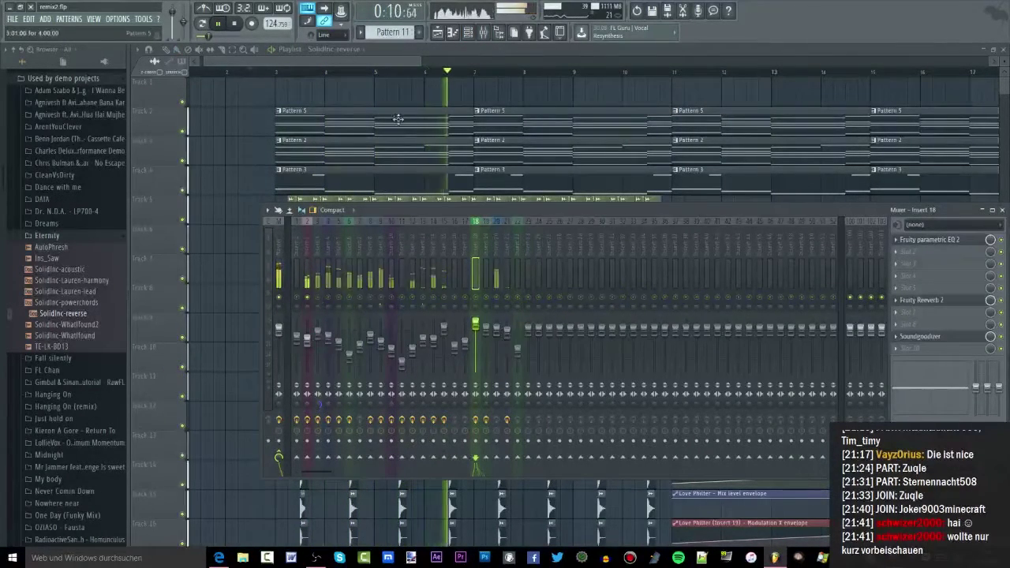
pyautogui.press('space')
pyautogui.click(420, 81)
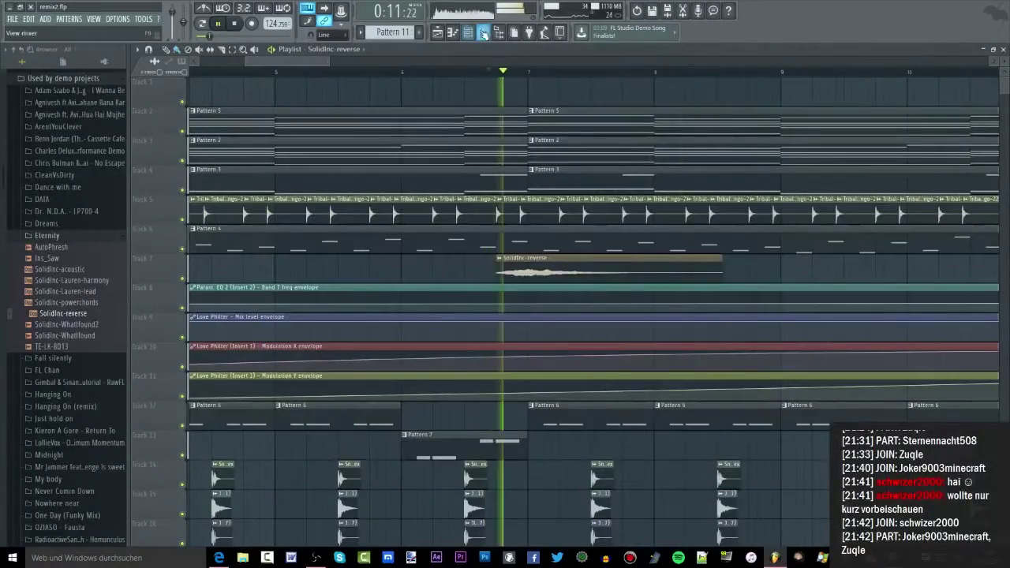
pyautogui.press('F9')
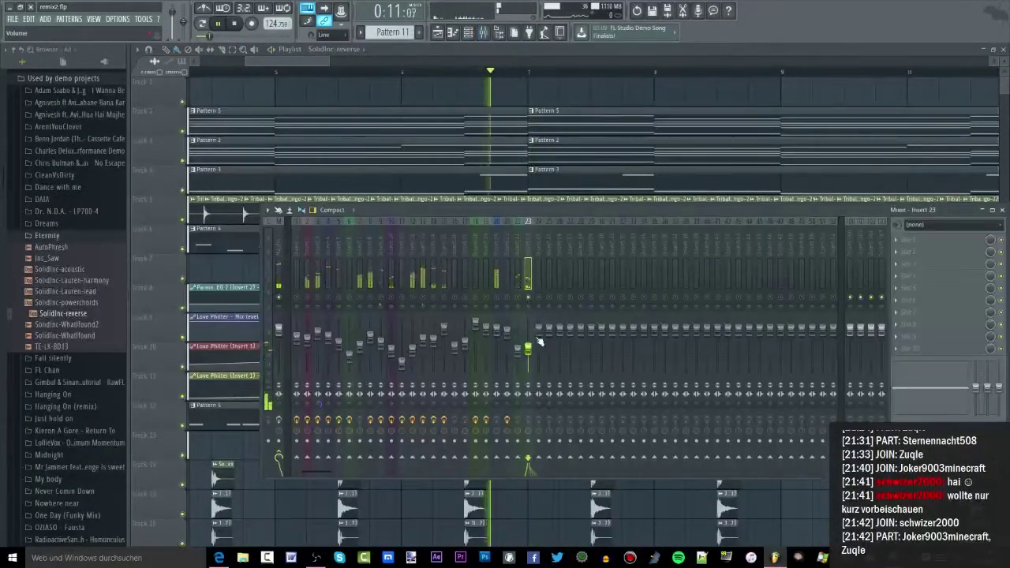
pyautogui.press('space')
pyautogui.press('space')
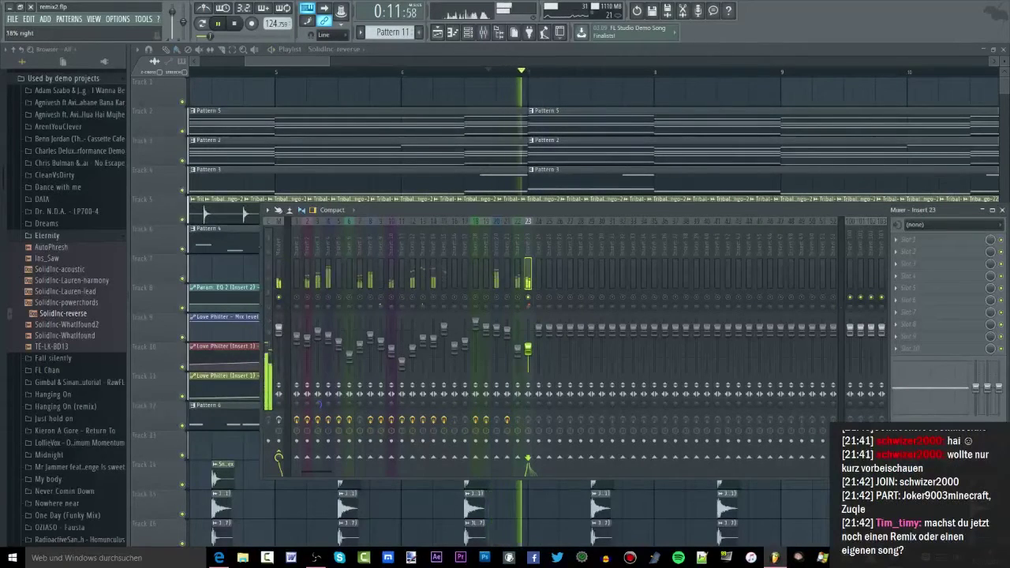
pyautogui.press('space')
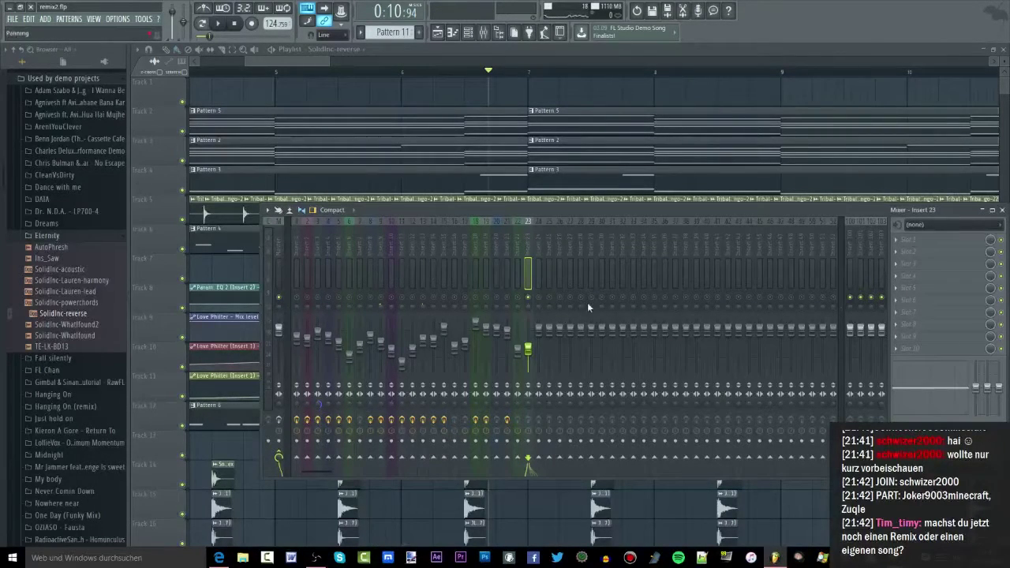
# Step: Play the beginning of the haleluia vocal and check its effect chain on mixer Insert 1
pyautogui.moveTo(330, 61); pyautogui.dragTo(684, 164)
pyautogui.scroll(-2, 631, 156)
pyautogui.moveTo(516, 112); pyautogui.dragTo(266, 82)
pyautogui.scroll(4, 204, 78)
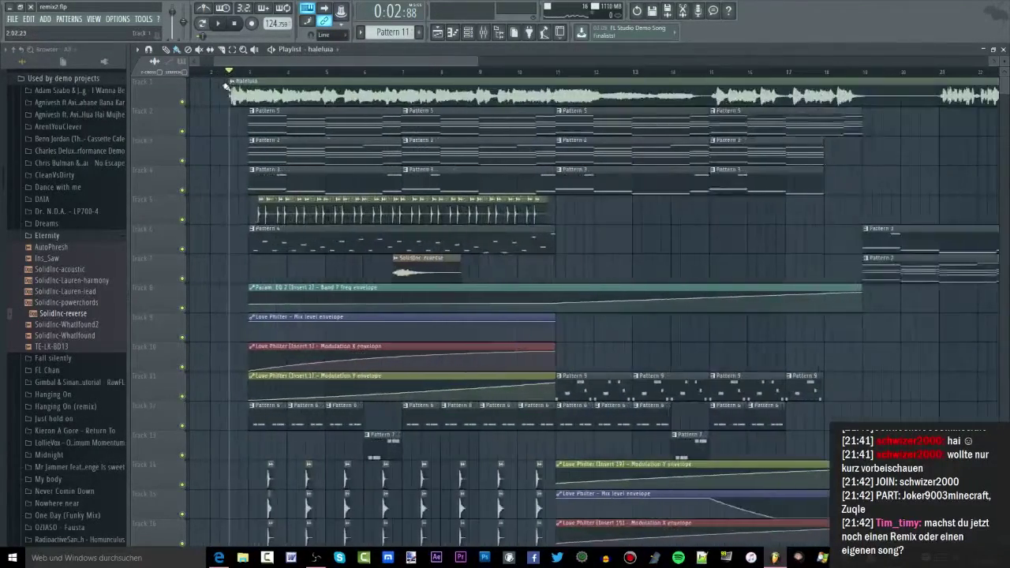
pyautogui.press('space')
pyautogui.press('space')
pyautogui.click(470, 32)
pyautogui.click(483, 32)
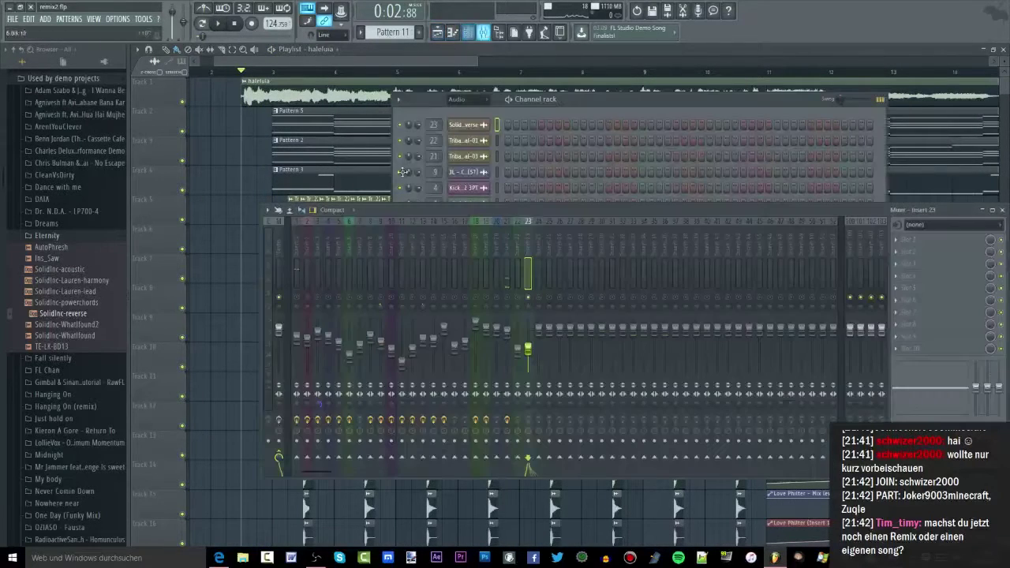
pyautogui.click(293, 315)
pyautogui.press('space')
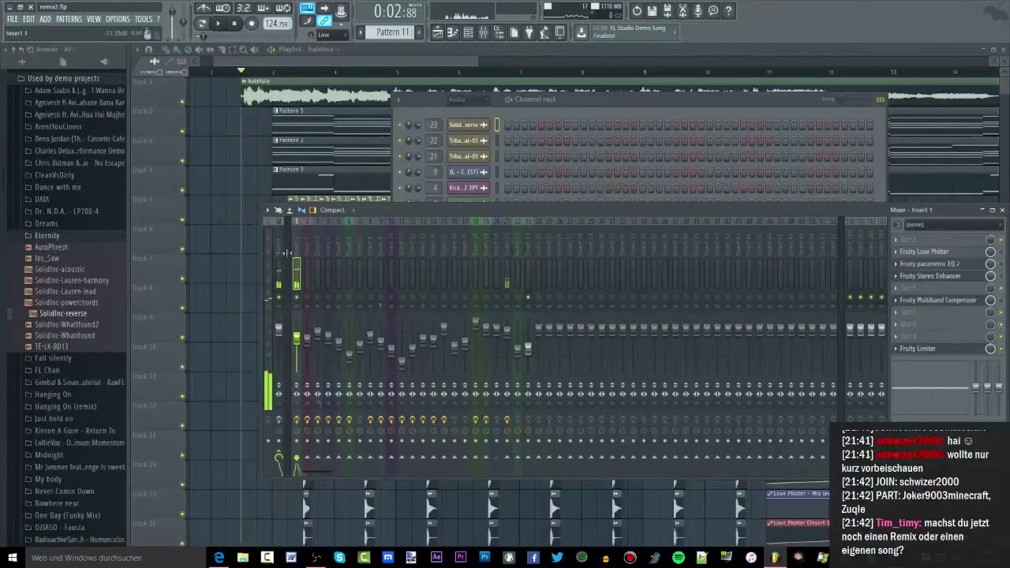
pyautogui.press('space')
# Step: Put away the channel rack and play the arrangement from the start of the vocal while checking the mixer levels
pyautogui.press('F9')
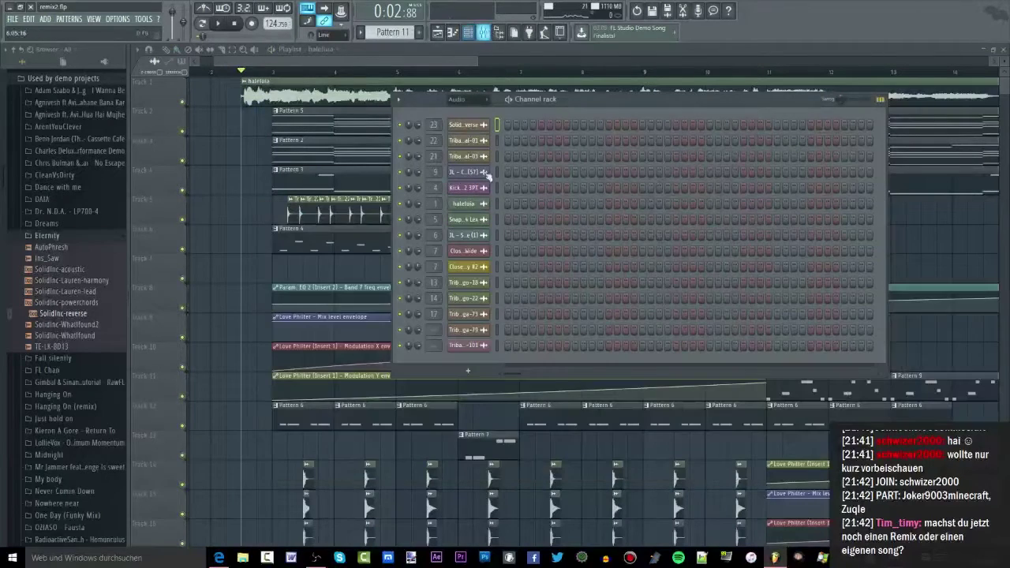
pyautogui.click(483, 31)
pyautogui.click(321, 144)
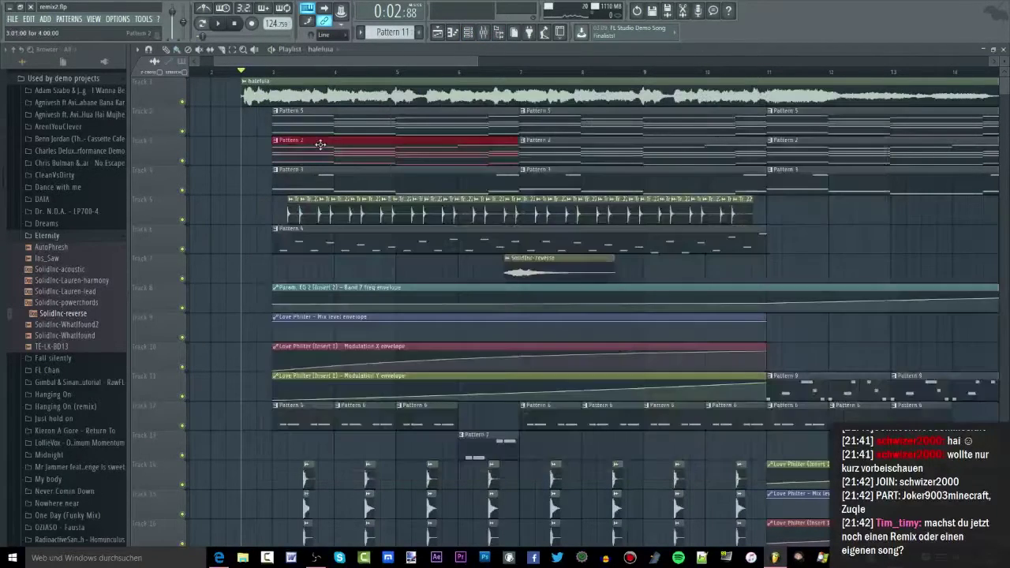
pyautogui.press('space')
pyautogui.click(484, 35)
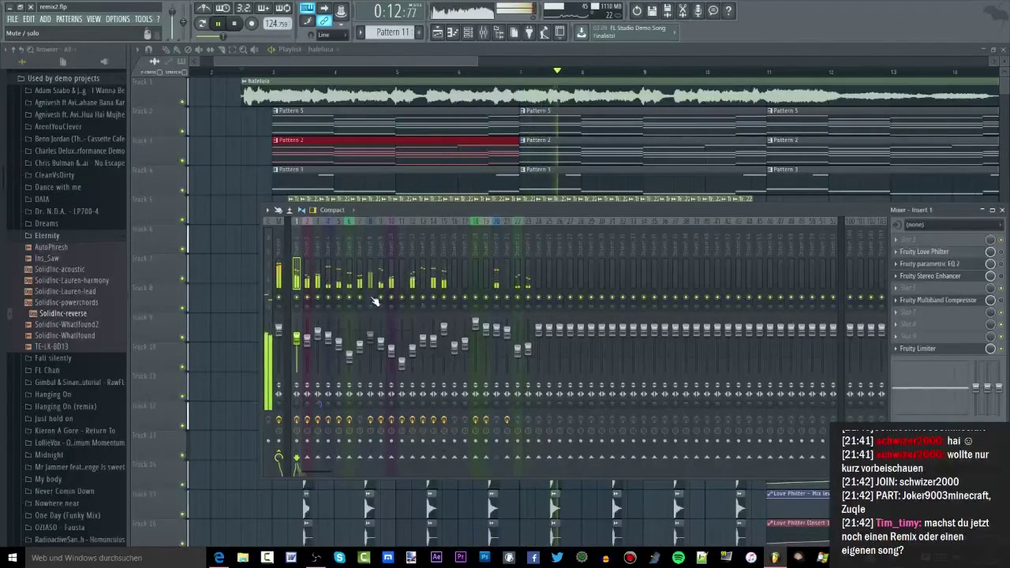
pyautogui.moveTo(417, 207); pyautogui.dragTo(421, 211)
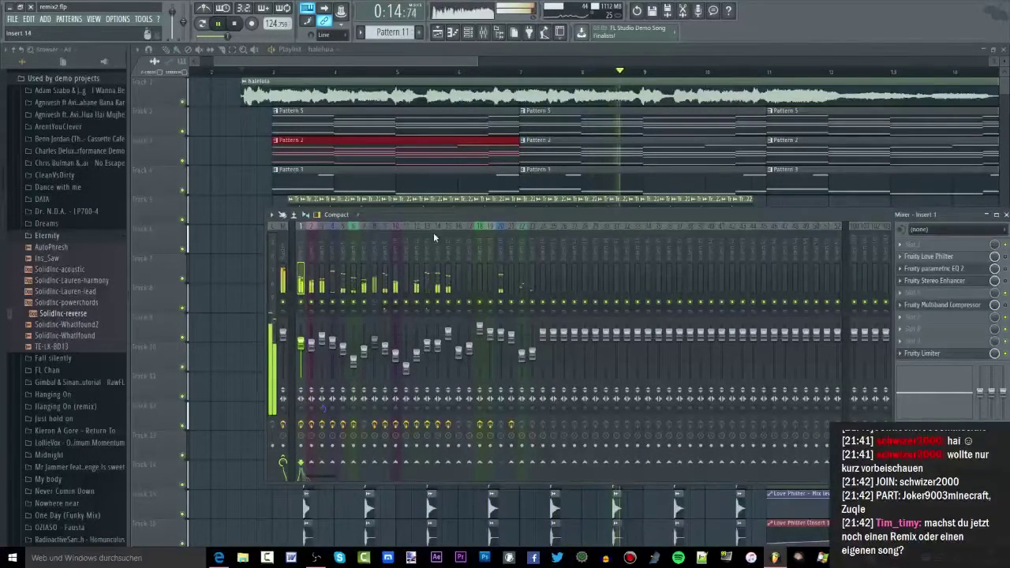
pyautogui.click(532, 183)
# Step: Listen to the arrangement from bar 8 through the transition to bar 19, then stop playback
pyautogui.scroll(-2, 553, 223)
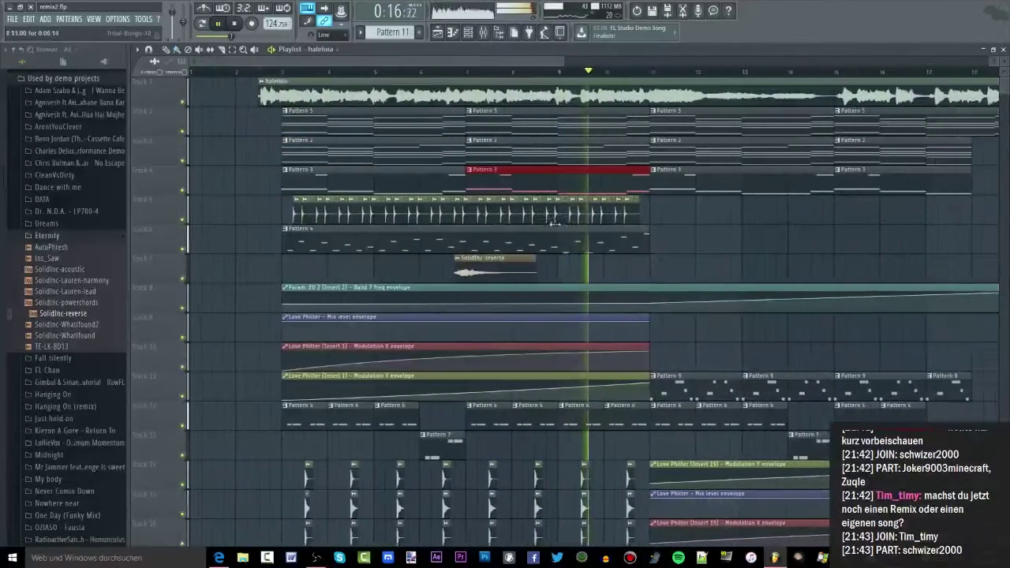
pyautogui.scroll(1, 616, 260)
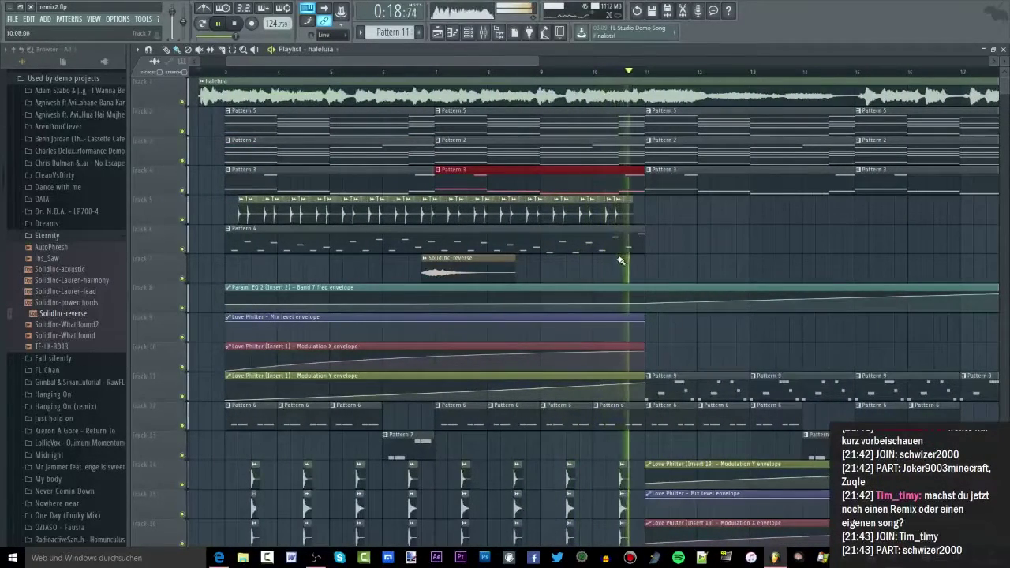
pyautogui.scroll(1, 668, 104)
pyautogui.scroll(-1, 668, 103)
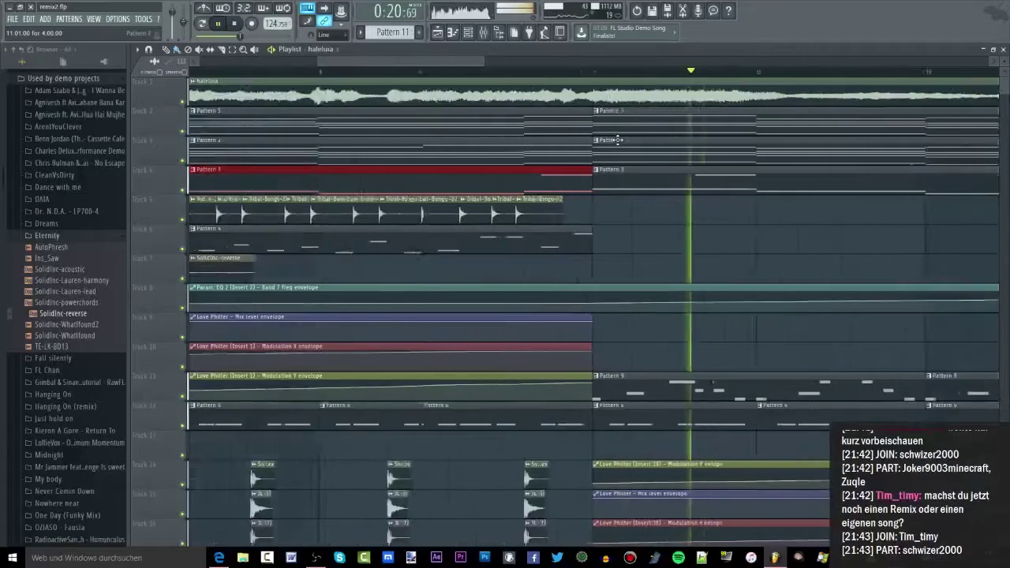
pyautogui.scroll(-1, 638, 173)
pyautogui.scroll(-1, 637, 173)
pyautogui.keyDown('ctrl'); pyautogui.click(647, 235); pyautogui.keyUp('ctrl')
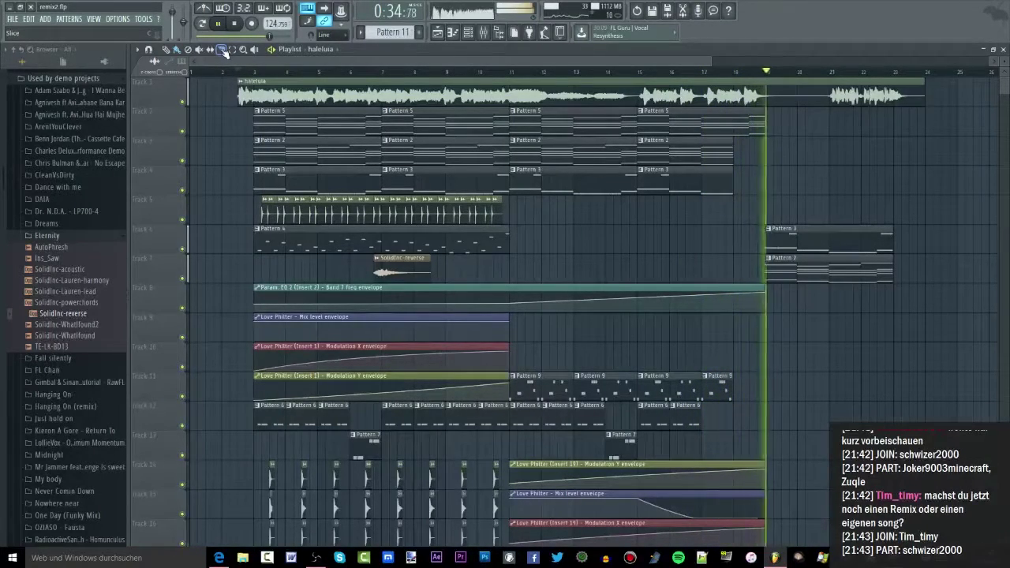
pyautogui.press('space')
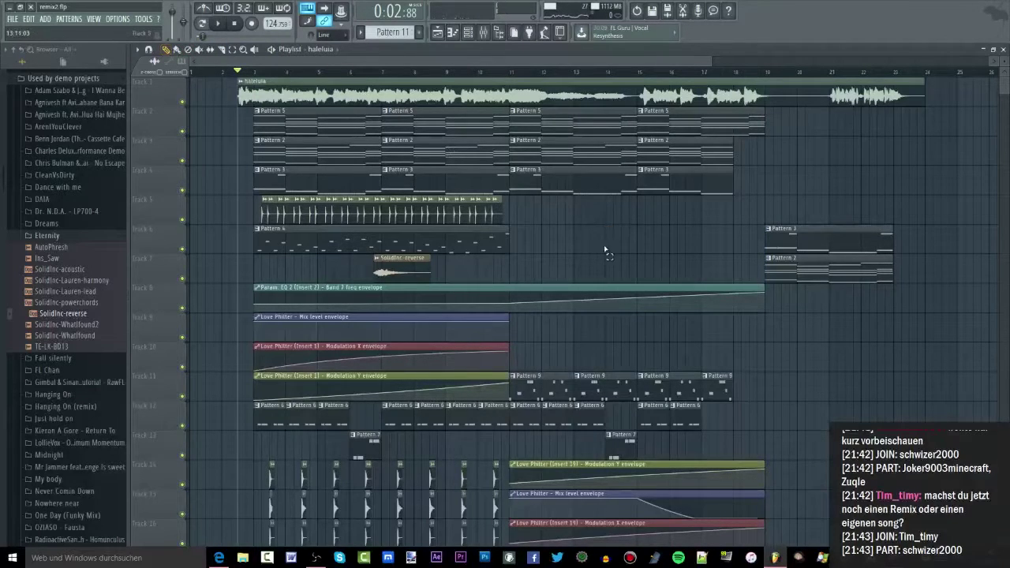